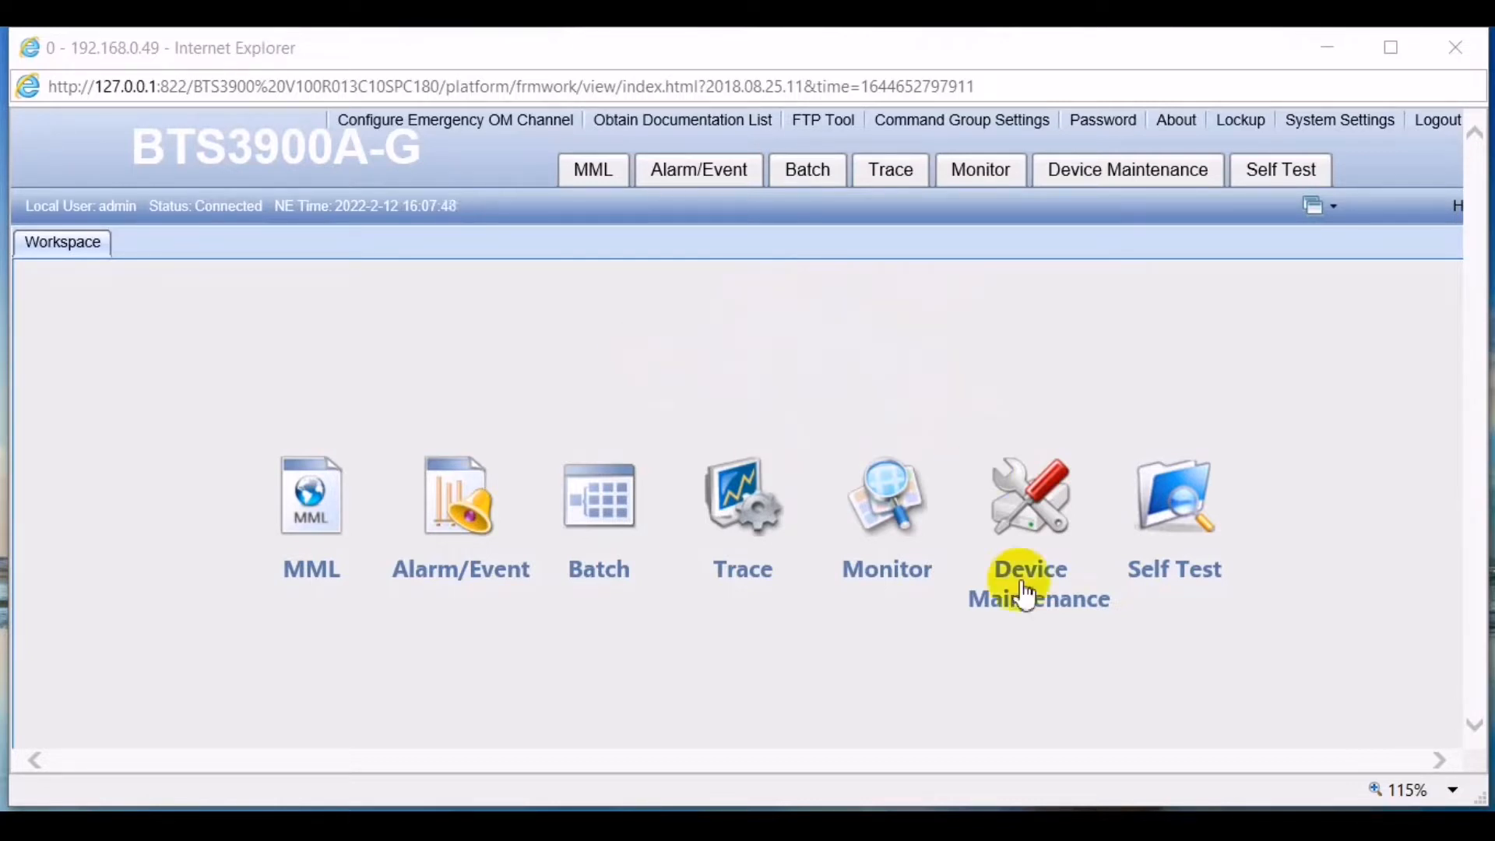
- Show the hidden system tray icons to reach the running FTP server
{"action": "left_click", "coordinate": [1219, 827]}
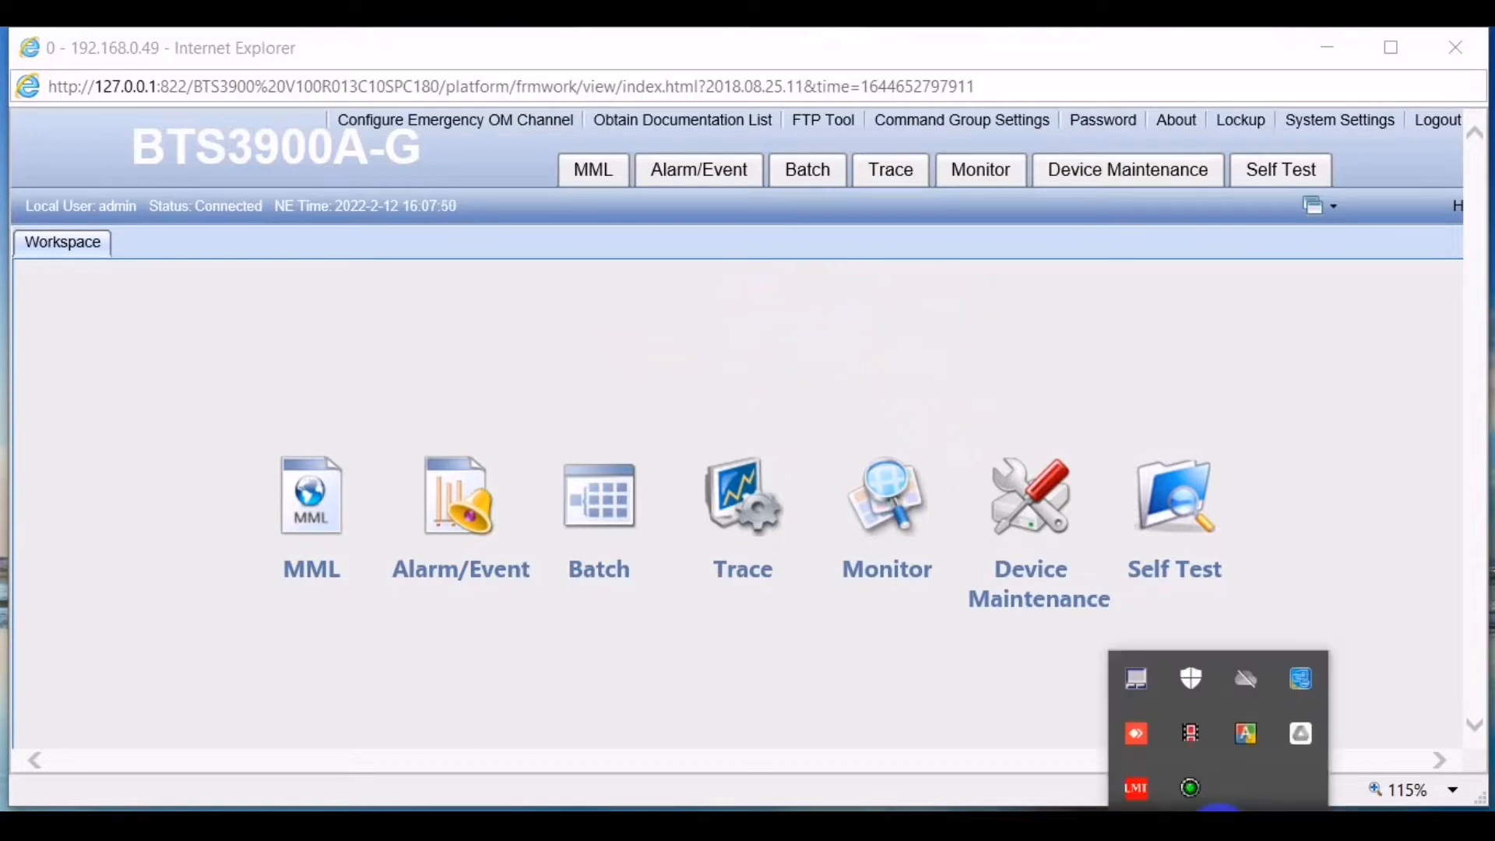
- Open the FTPS tray icon's FTP server configuration and check the login name, port 21 and working directory path
{"action": "right_click", "coordinate": [1189, 783]}
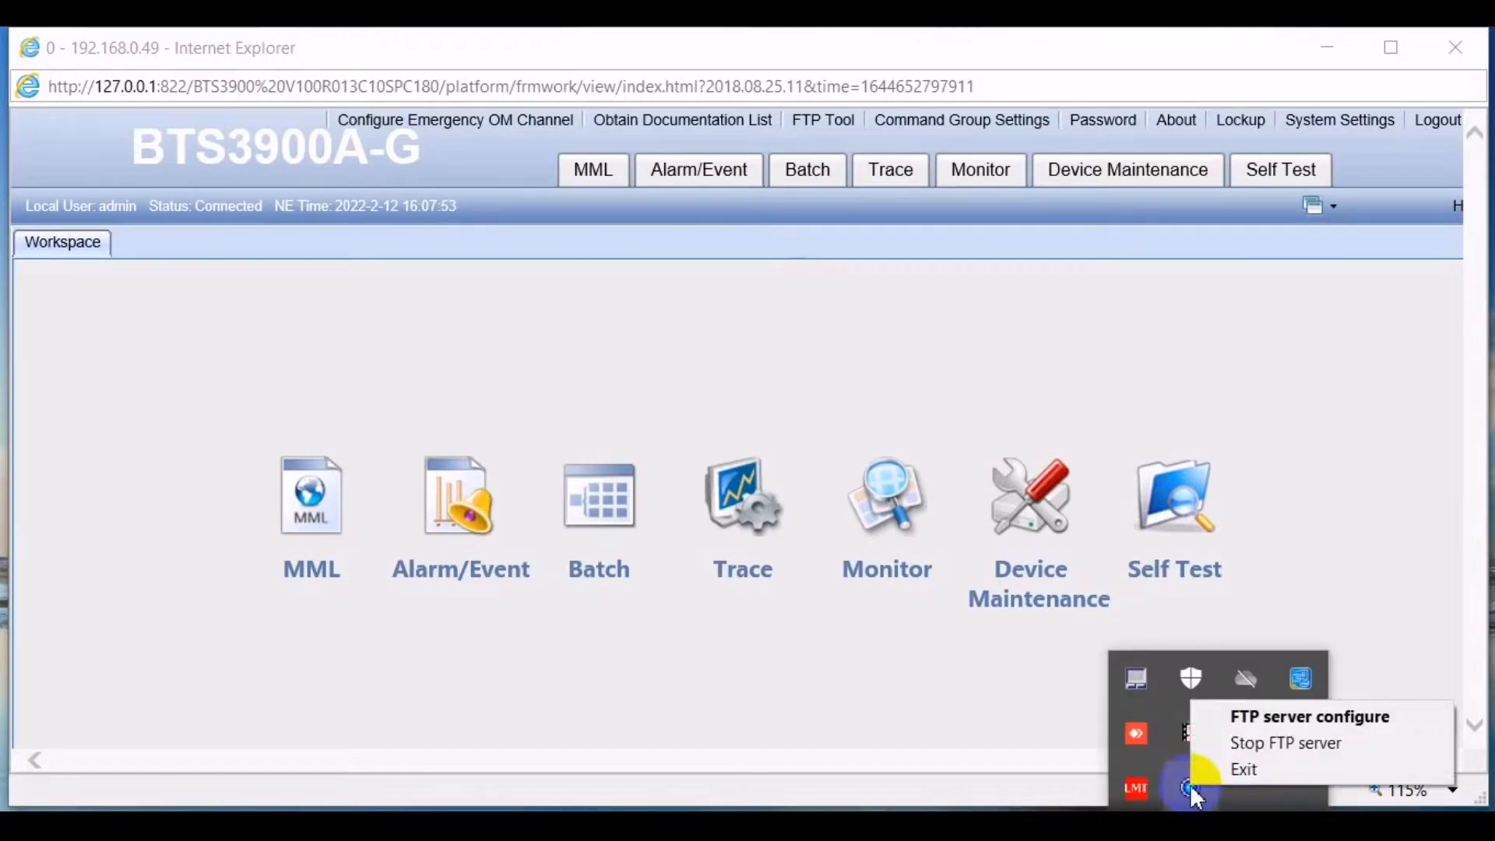
{"action": "left_click", "coordinate": [1245, 716]}
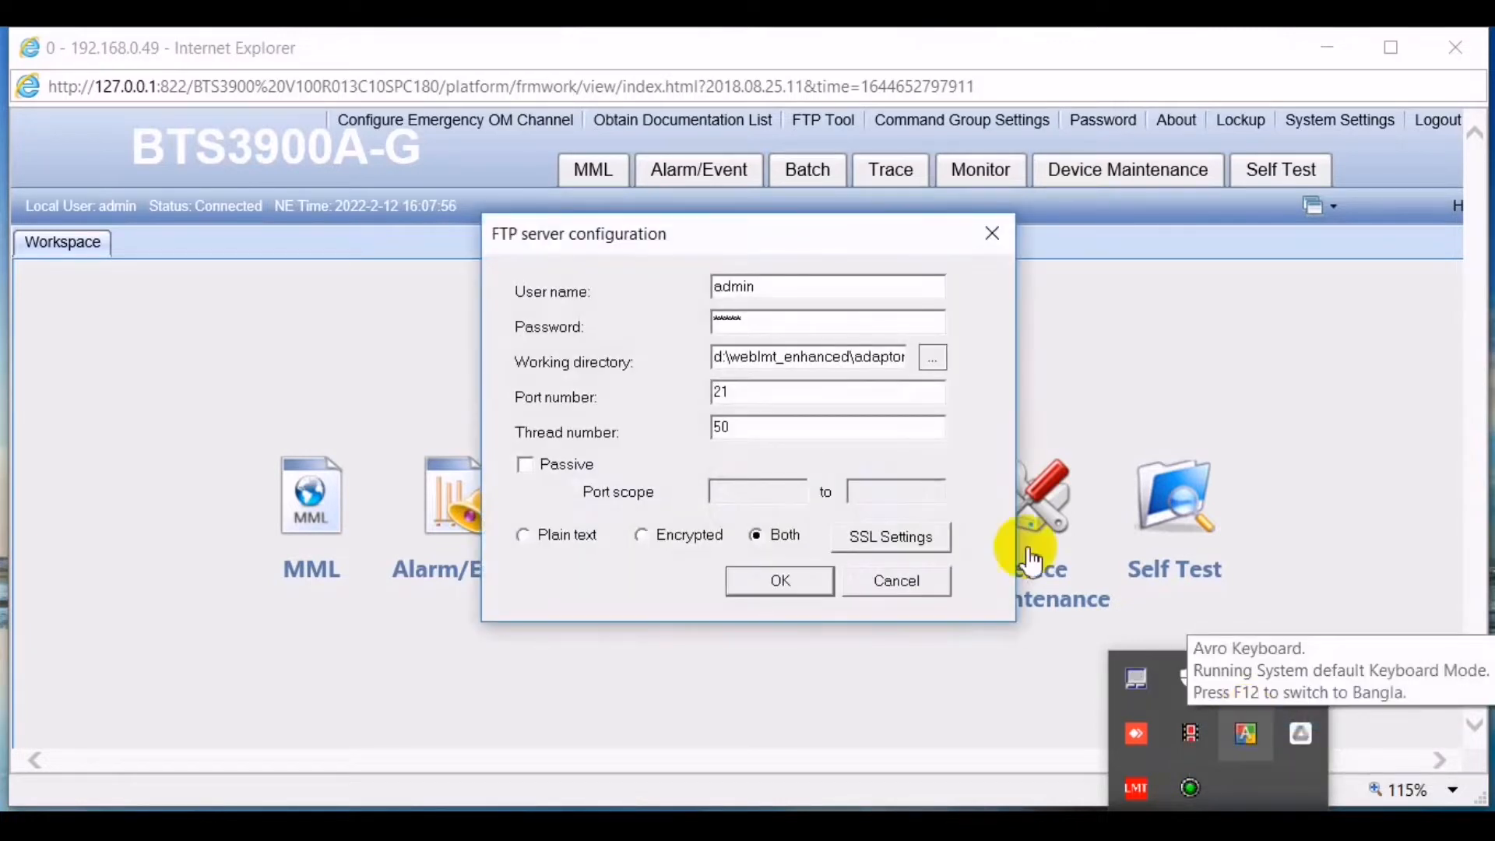
{"action": "left_click", "coordinate": [762, 288]}
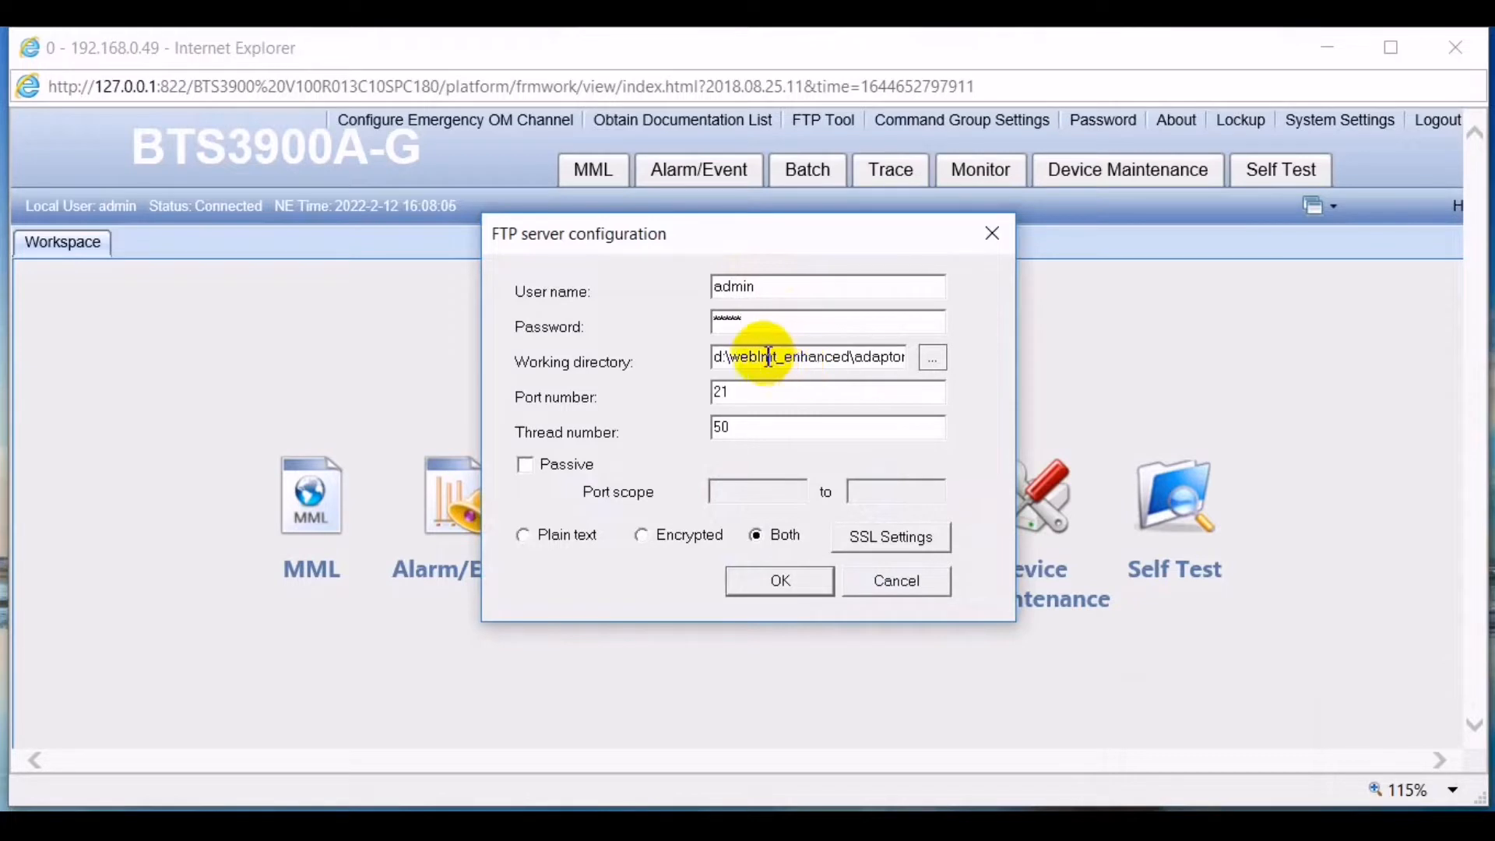
{"action": "left_click", "coordinate": [719, 358]}
{"action": "key", "text": "Right"}
{"action": "key", "text": "Right"}
{"action": "key", "text": "Right"}
{"action": "key", "text": "Right"}
{"action": "key", "text": "Right"}
{"action": "key", "text": "Right"}
{"action": "key", "text": "Right"}
{"action": "key", "text": "Right"}
{"action": "key", "text": "Right"}
{"action": "key", "text": "Right"}
{"action": "key", "text": "Right"}
{"action": "key", "text": "Right"}
{"action": "key", "text": "Right"}
{"action": "key", "text": "Right"}
{"action": "key", "text": "Right"}
{"action": "key", "text": "Right"}
{"action": "key", "text": "Right"}
{"action": "key", "text": "Right"}
{"action": "key", "text": "Right"}
{"action": "key", "text": "Right"}
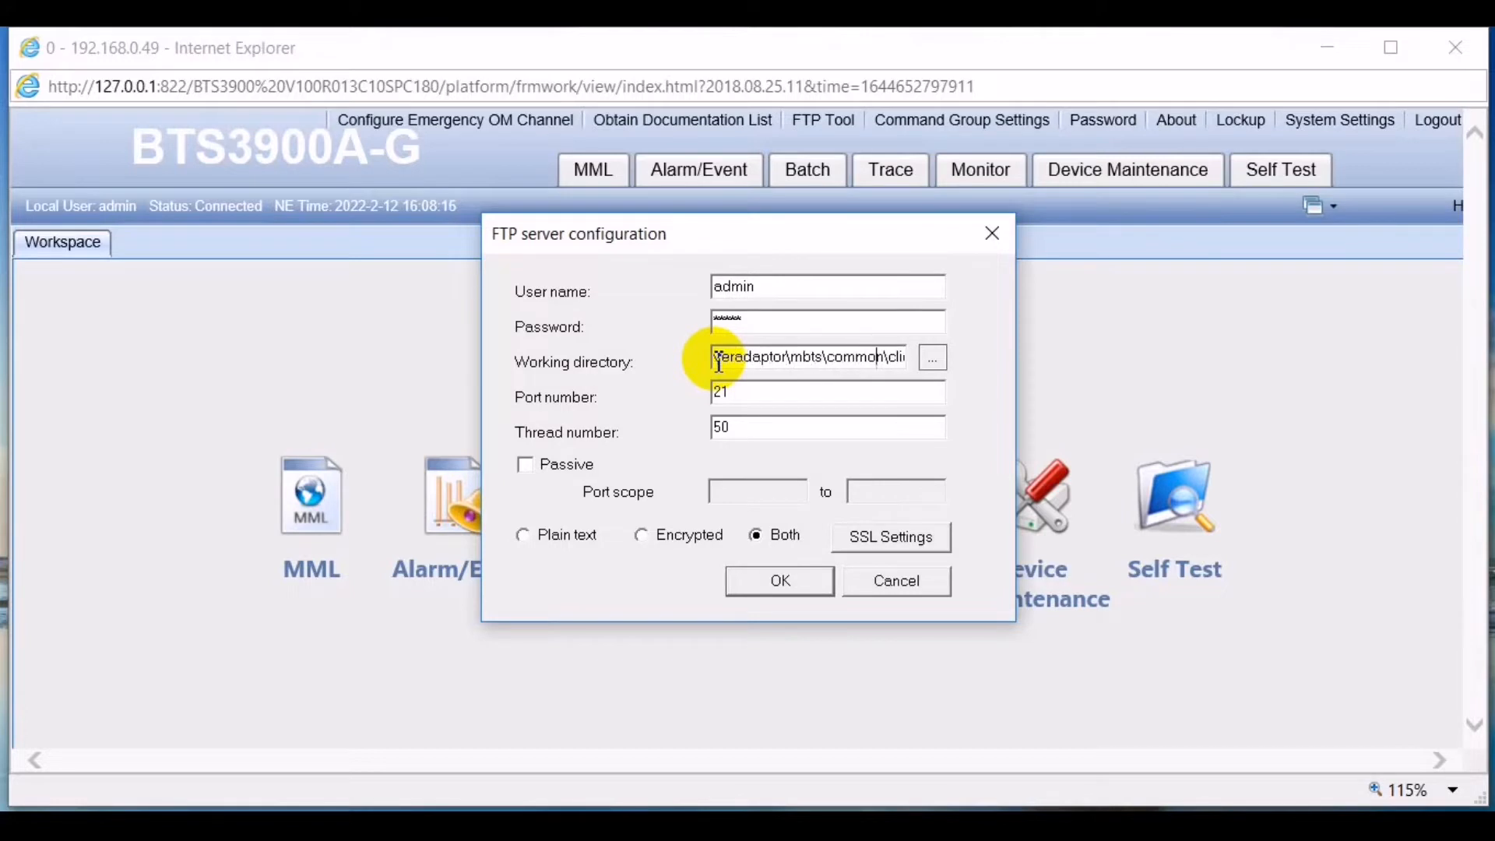
{"action": "key", "text": "Right"}
{"action": "key", "text": "Right"}
{"action": "key", "text": "Right"}
{"action": "key", "text": "Right"}
{"action": "key", "text": "Right"}
{"action": "key", "text": "Right"}
{"action": "key", "text": "Right"}
{"action": "key", "text": "Right"}
{"action": "key", "text": "Right"}
{"action": "key", "text": "Right"}
{"action": "key", "text": "Right"}
{"action": "key", "text": "Right"}
{"action": "key", "text": "Right"}
{"action": "key", "text": "Right"}
{"action": "key", "text": "Right"}
{"action": "key", "text": "Right"}
{"action": "key", "text": "Right"}
{"action": "key", "text": "Right"}
{"action": "key", "text": "Right"}
{"action": "key", "text": "Right"}
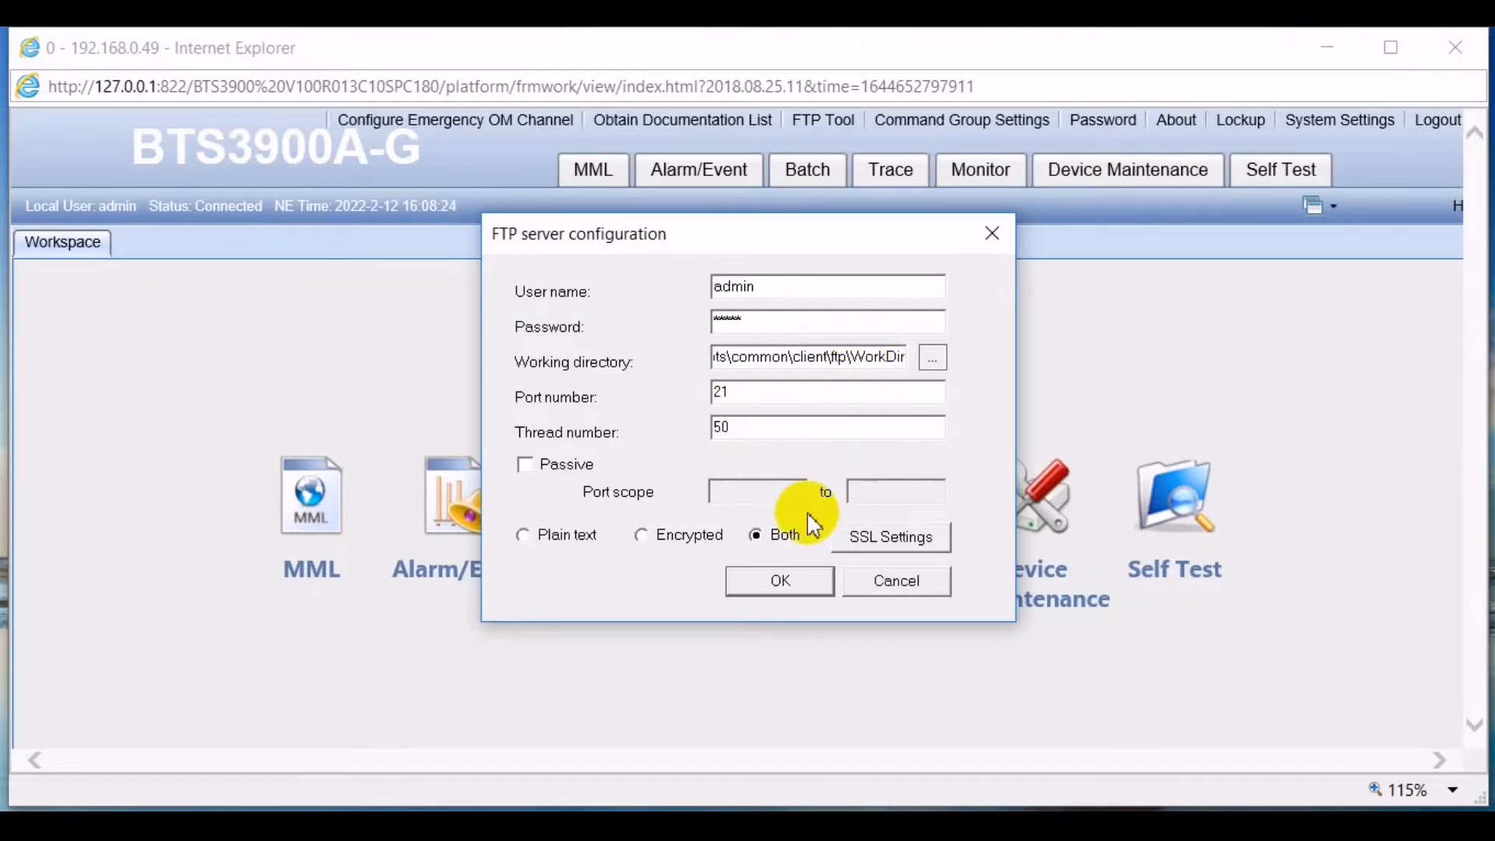
- Cancel the FTP configuration and run LST SOFTWARE in the MML console
{"action": "left_click", "coordinate": [912, 588]}
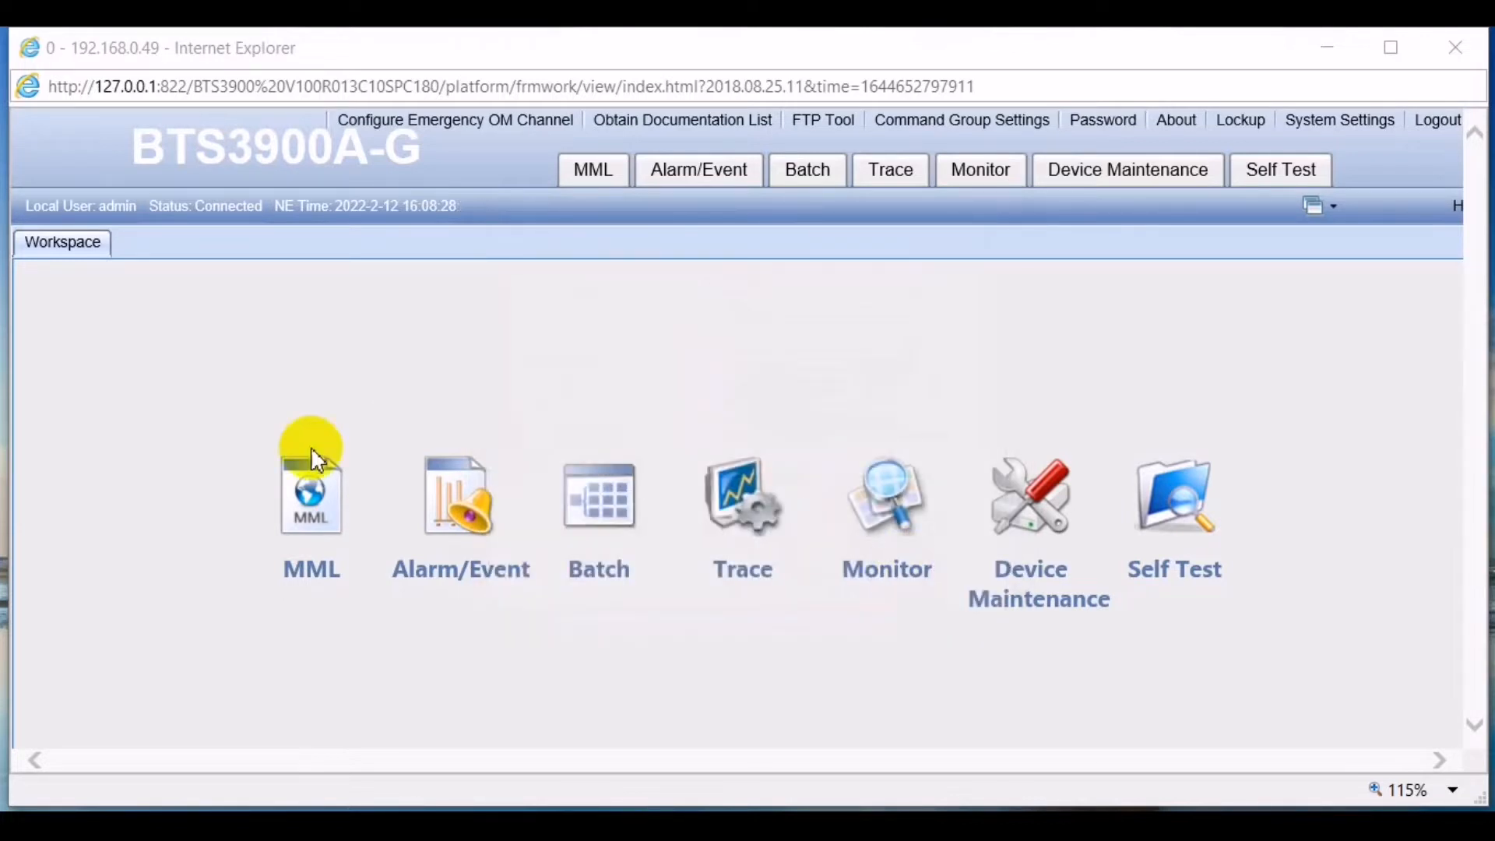
{"action": "left_click", "coordinate": [314, 495]}
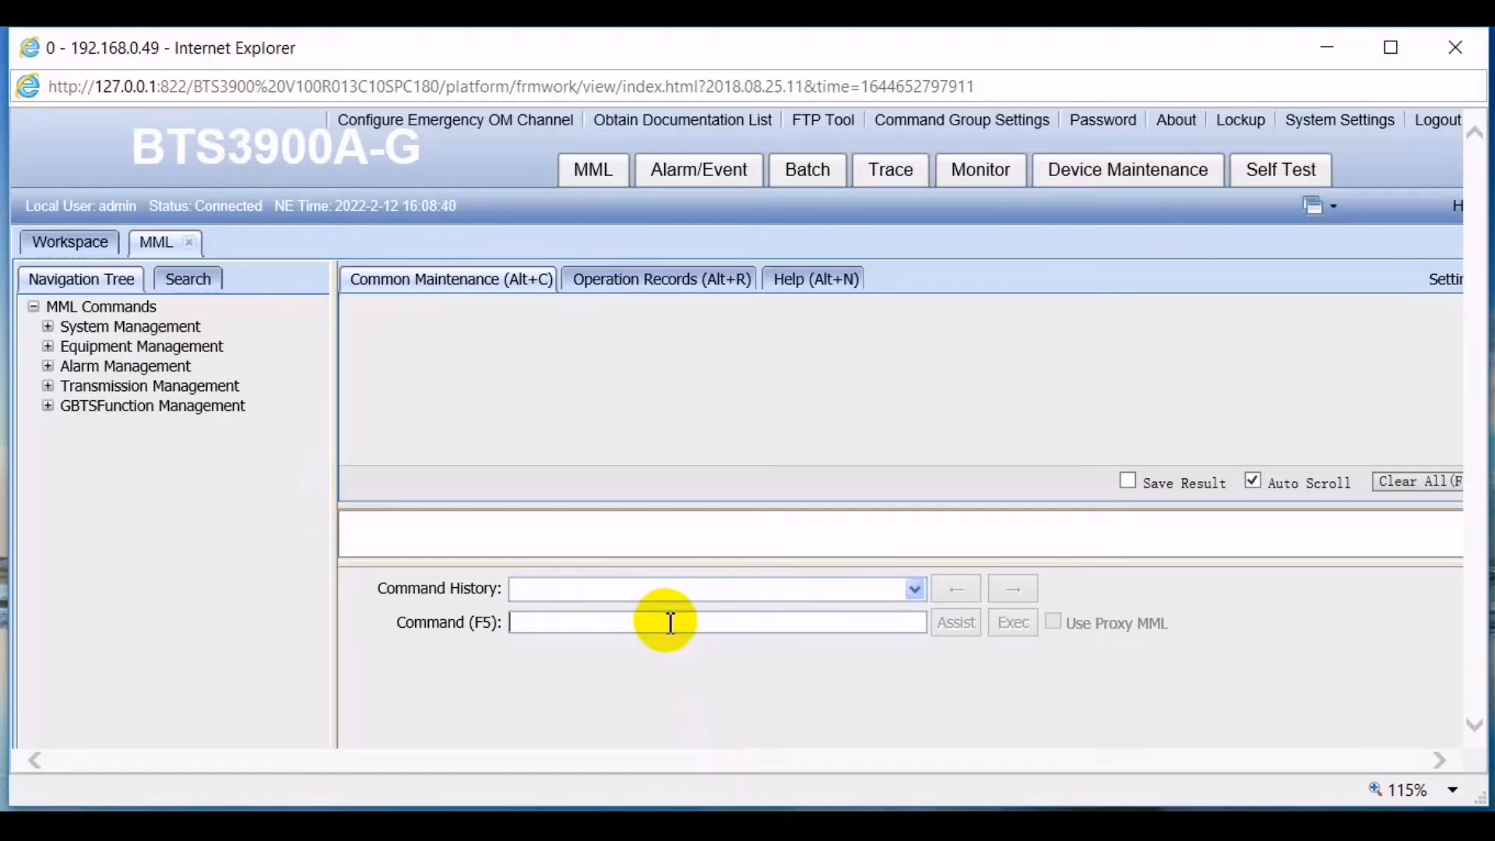
{"action": "type", "text": "LS"}
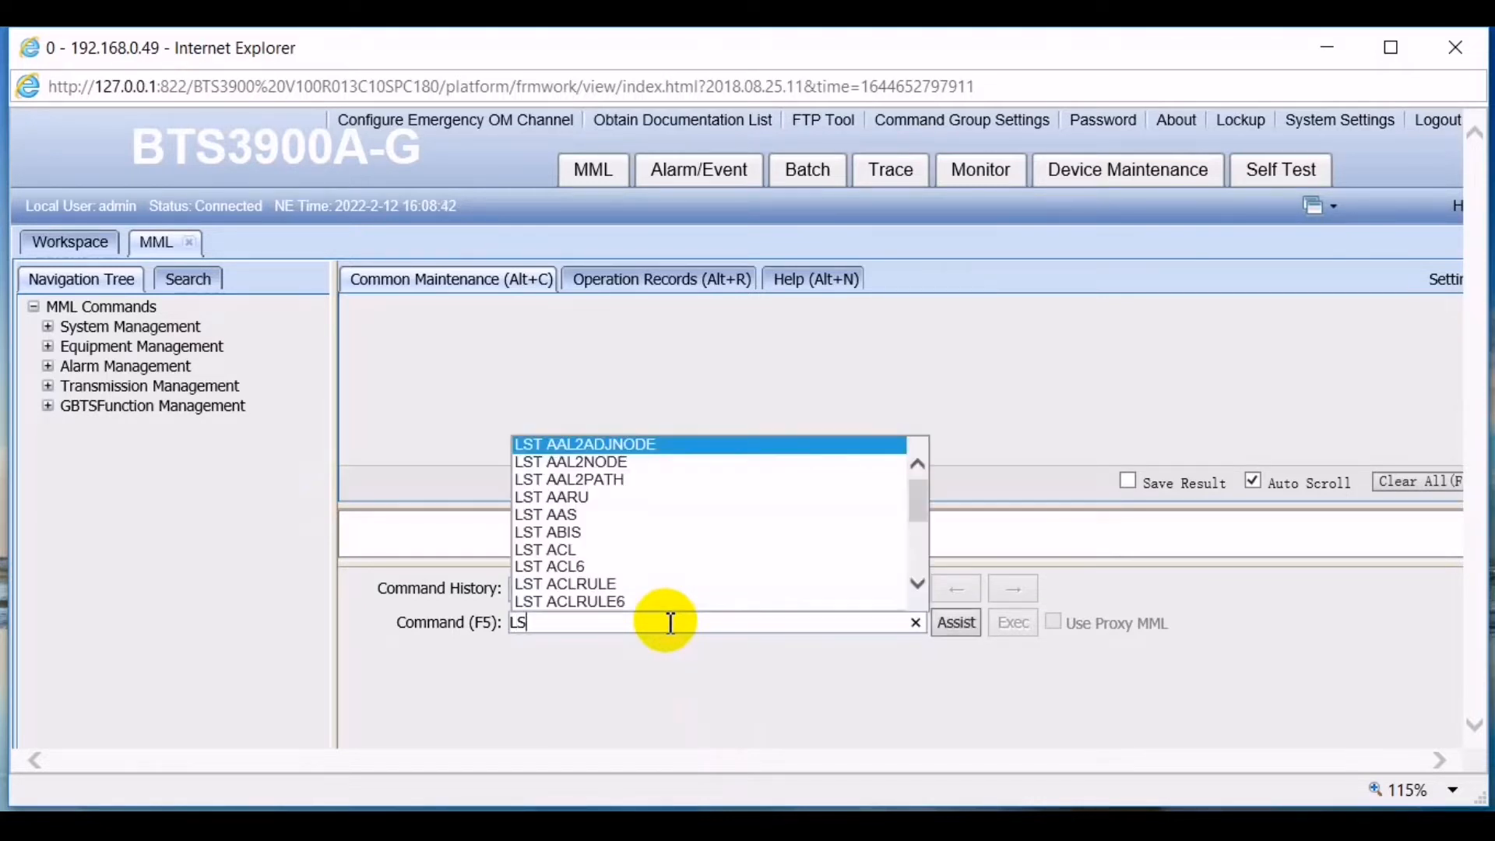
{"action": "type", "text": "T SO"}
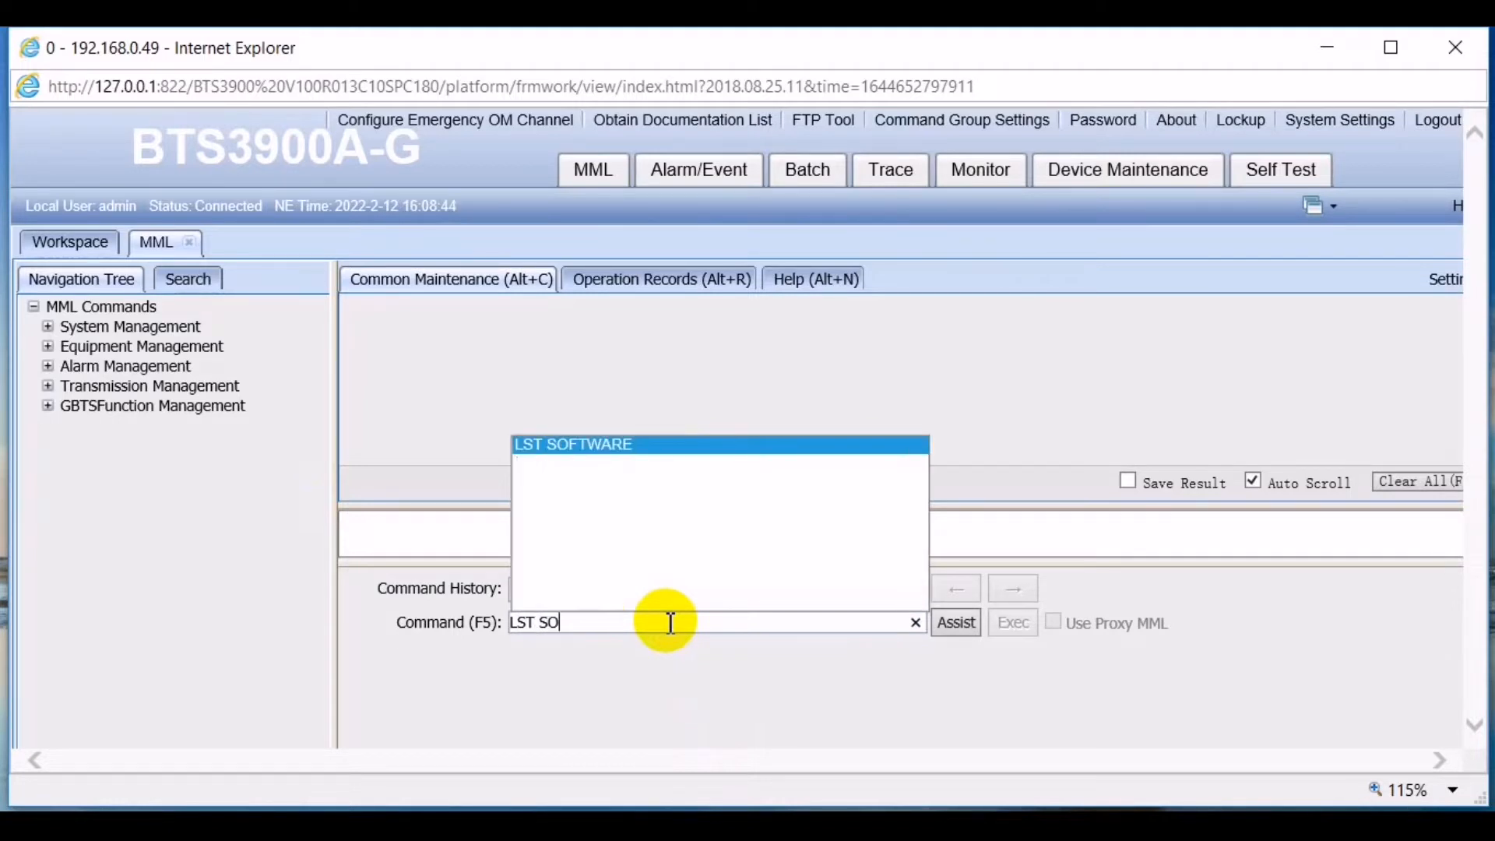
{"action": "key", "text": "Return"}
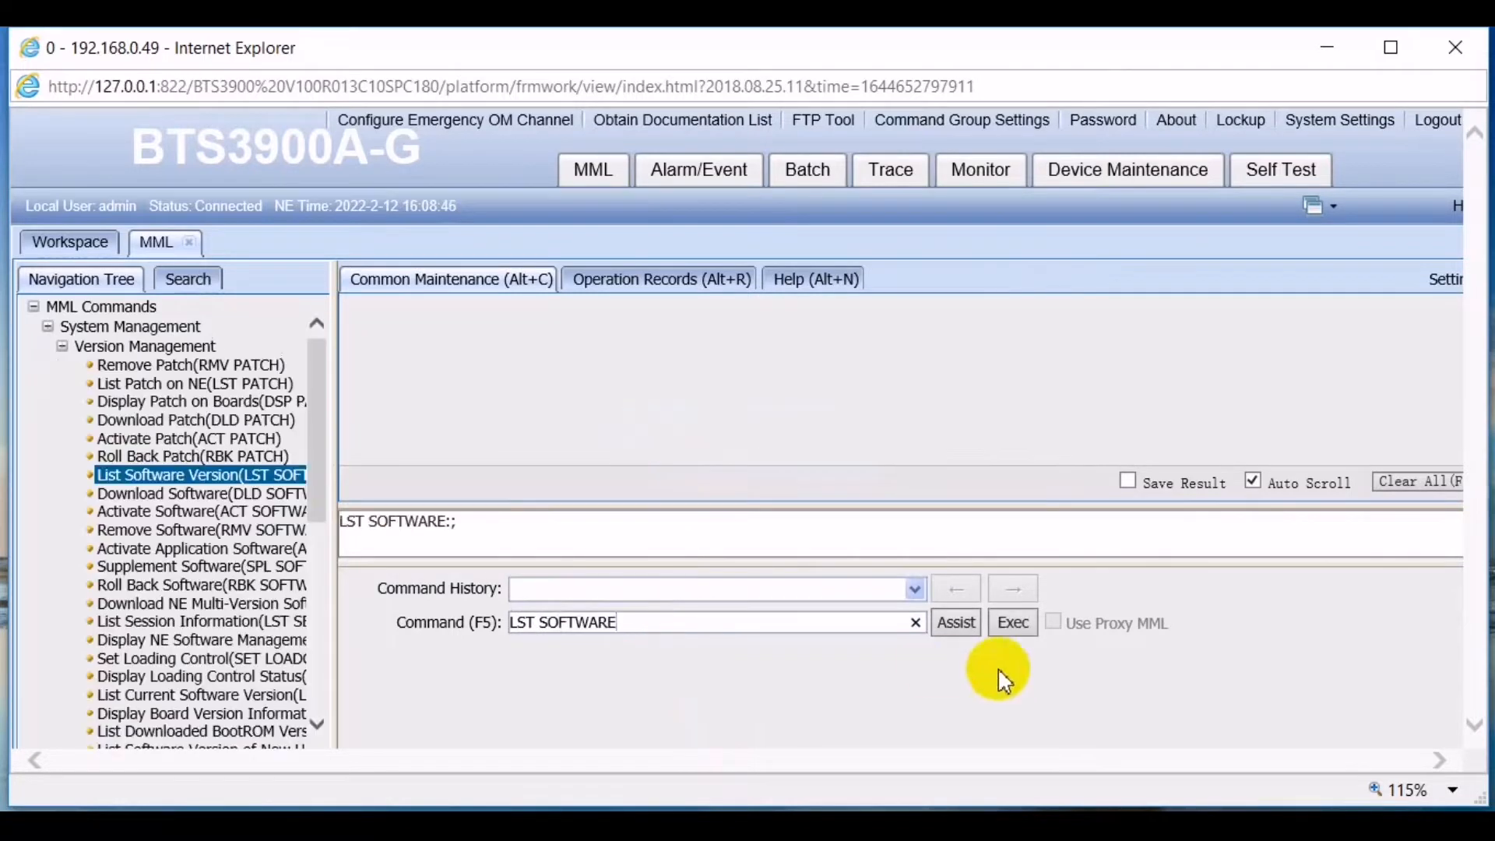
{"action": "left_click", "coordinate": [1012, 624]}
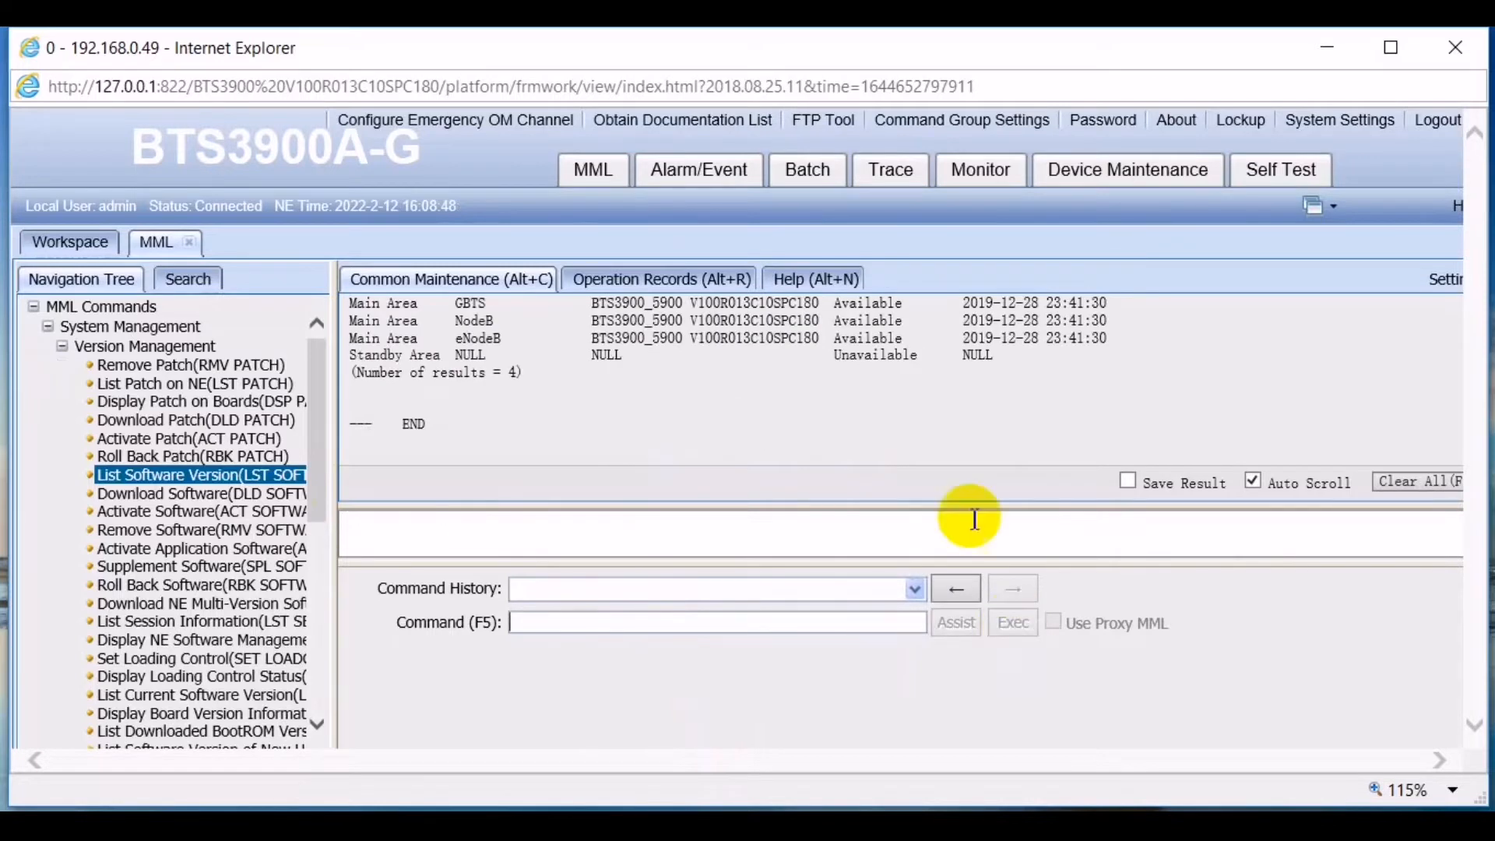
- Check that the GBTS, NodeB and eNodeB software versions are all V100R013C10SPC180
{"action": "scroll", "coordinate": [931, 437], "scroll_direction": "up", "scroll_amount": 2}
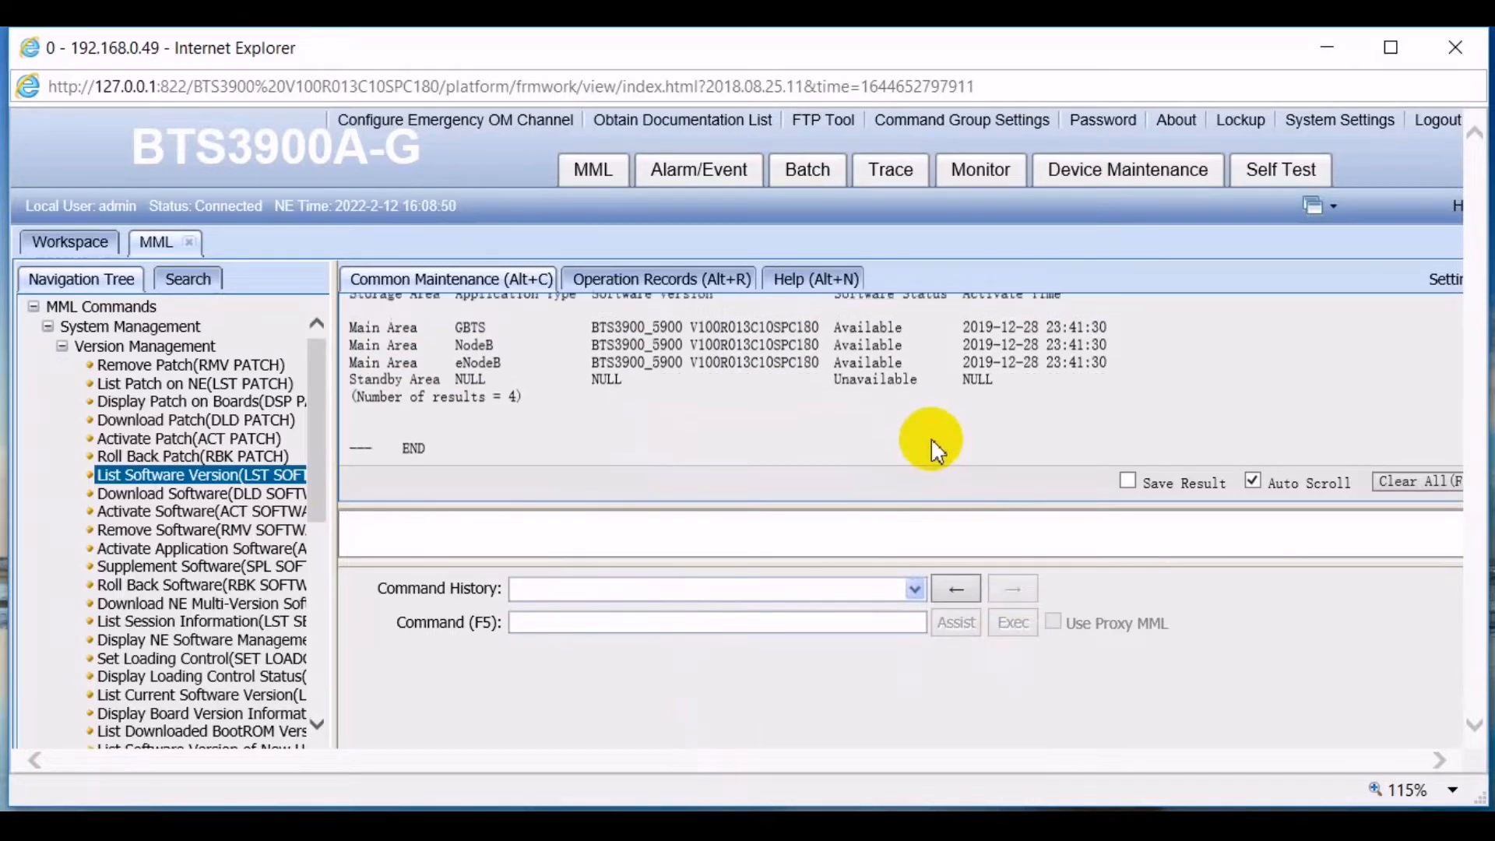
{"action": "double_click", "coordinate": [737, 335]}
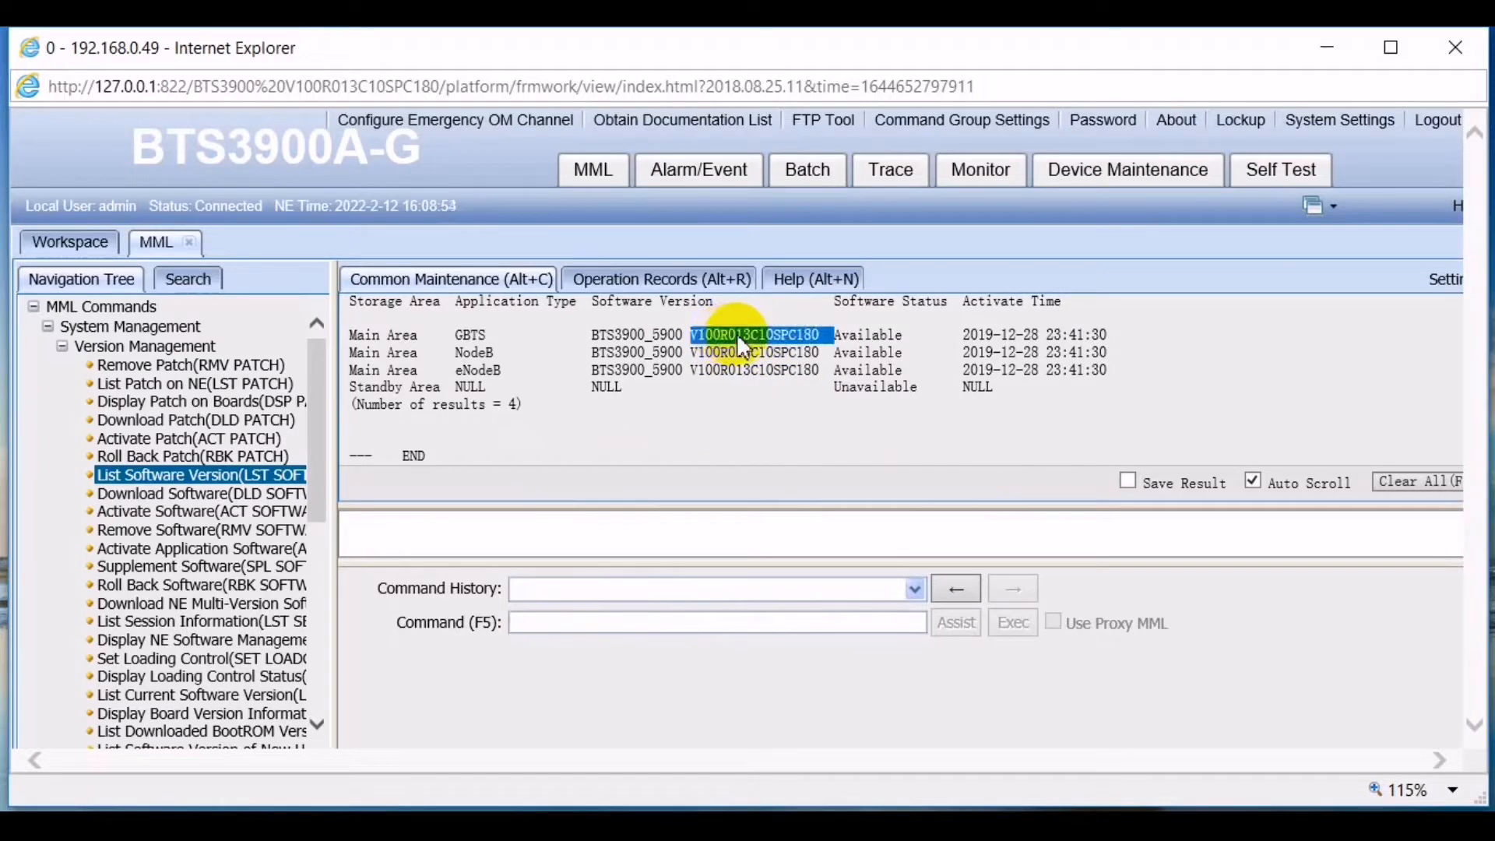
{"action": "double_click", "coordinate": [748, 352]}
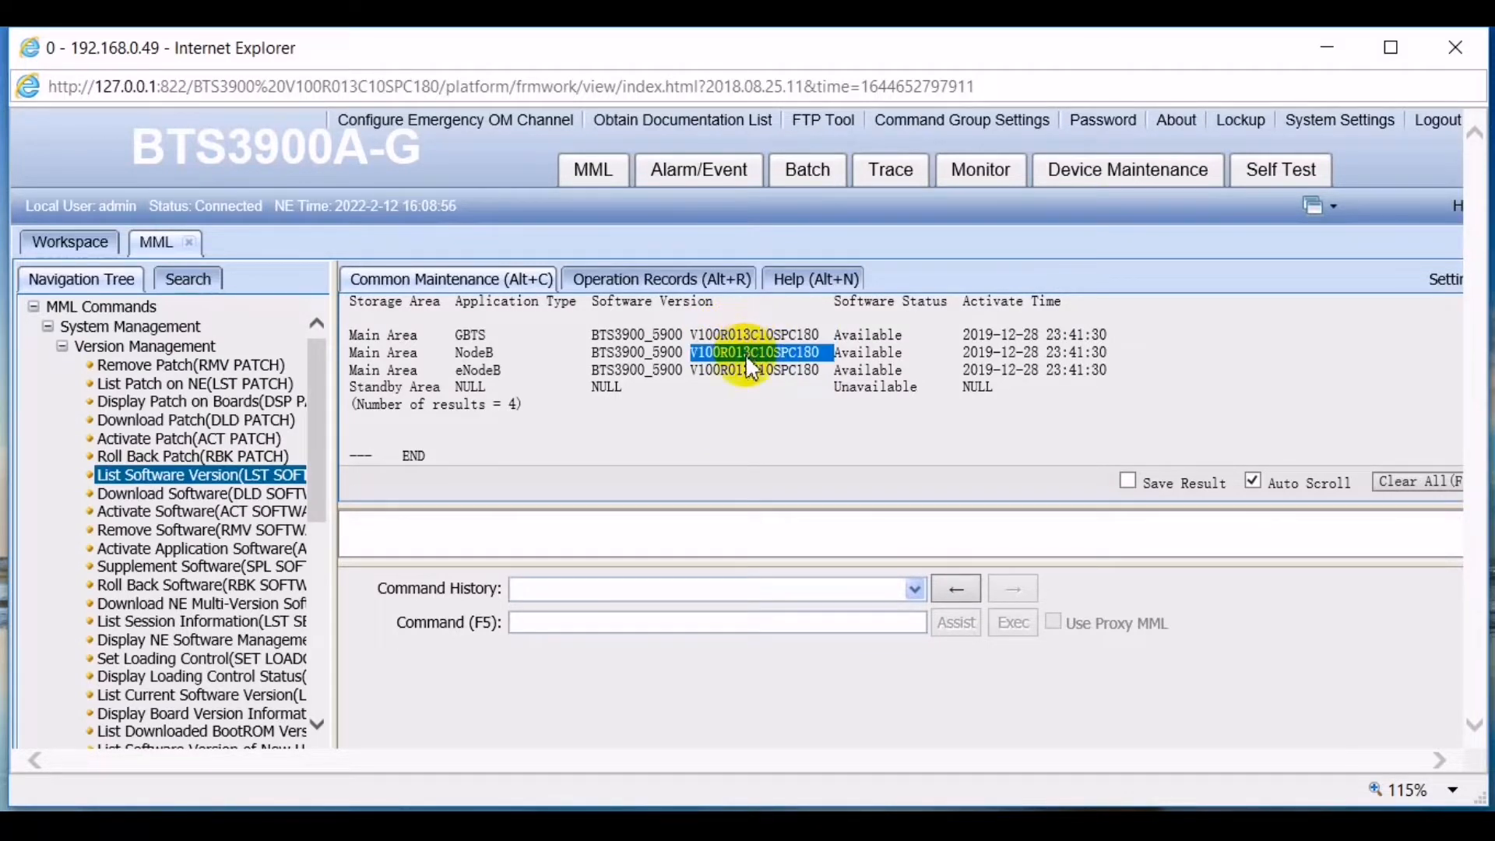
{"action": "double_click", "coordinate": [747, 369]}
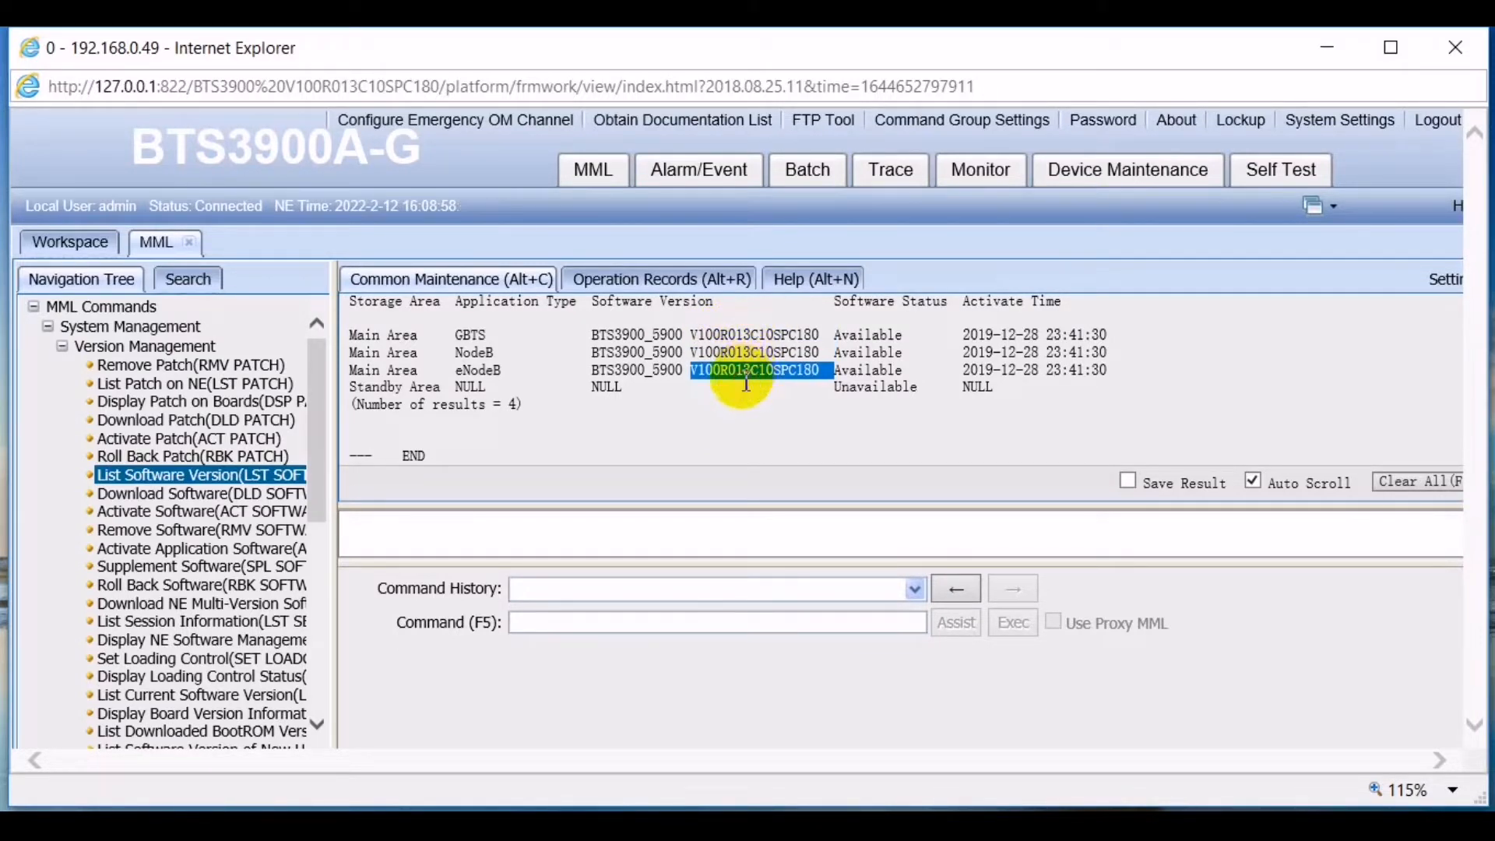
{"action": "left_click", "coordinate": [744, 386]}
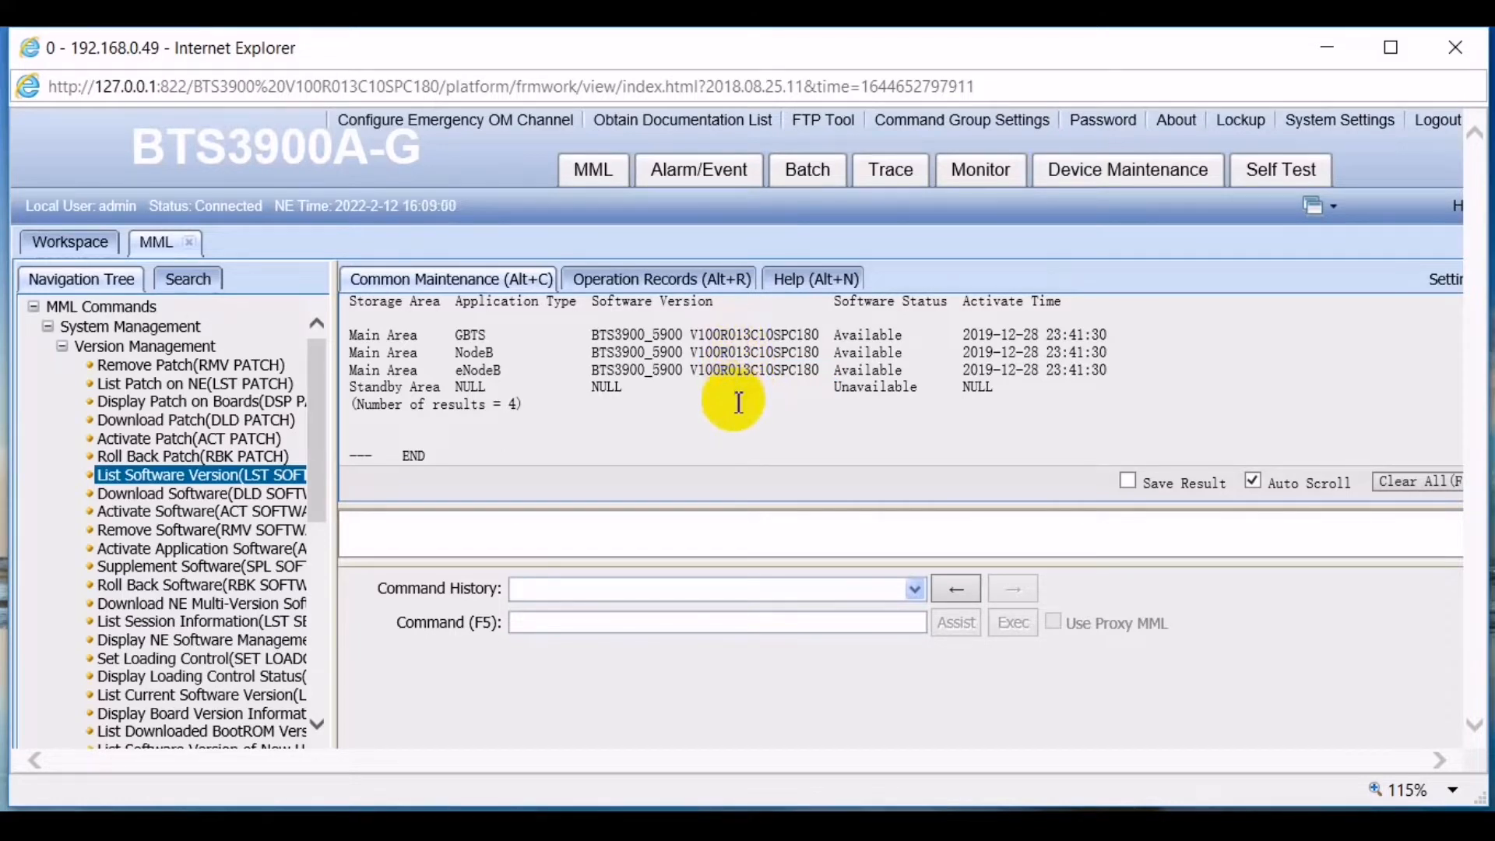
{"action": "scroll", "coordinate": [740, 397], "scroll_direction": "up", "scroll_amount": 1}
{"action": "scroll", "coordinate": [737, 403], "scroll_direction": "down", "scroll_amount": 2}
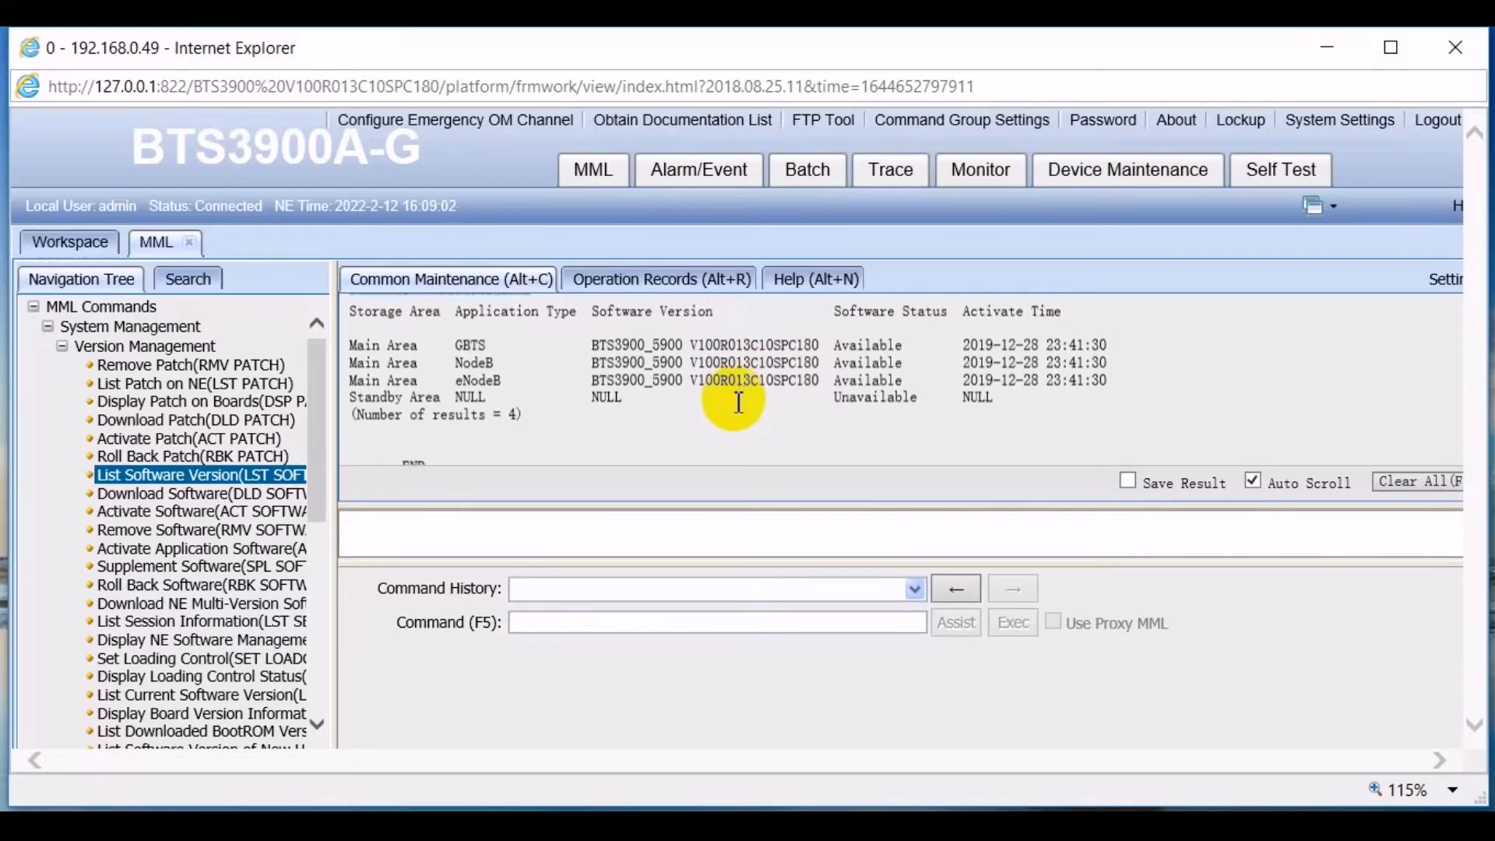
{"action": "scroll", "coordinate": [738, 405], "scroll_direction": "up", "scroll_amount": 1}
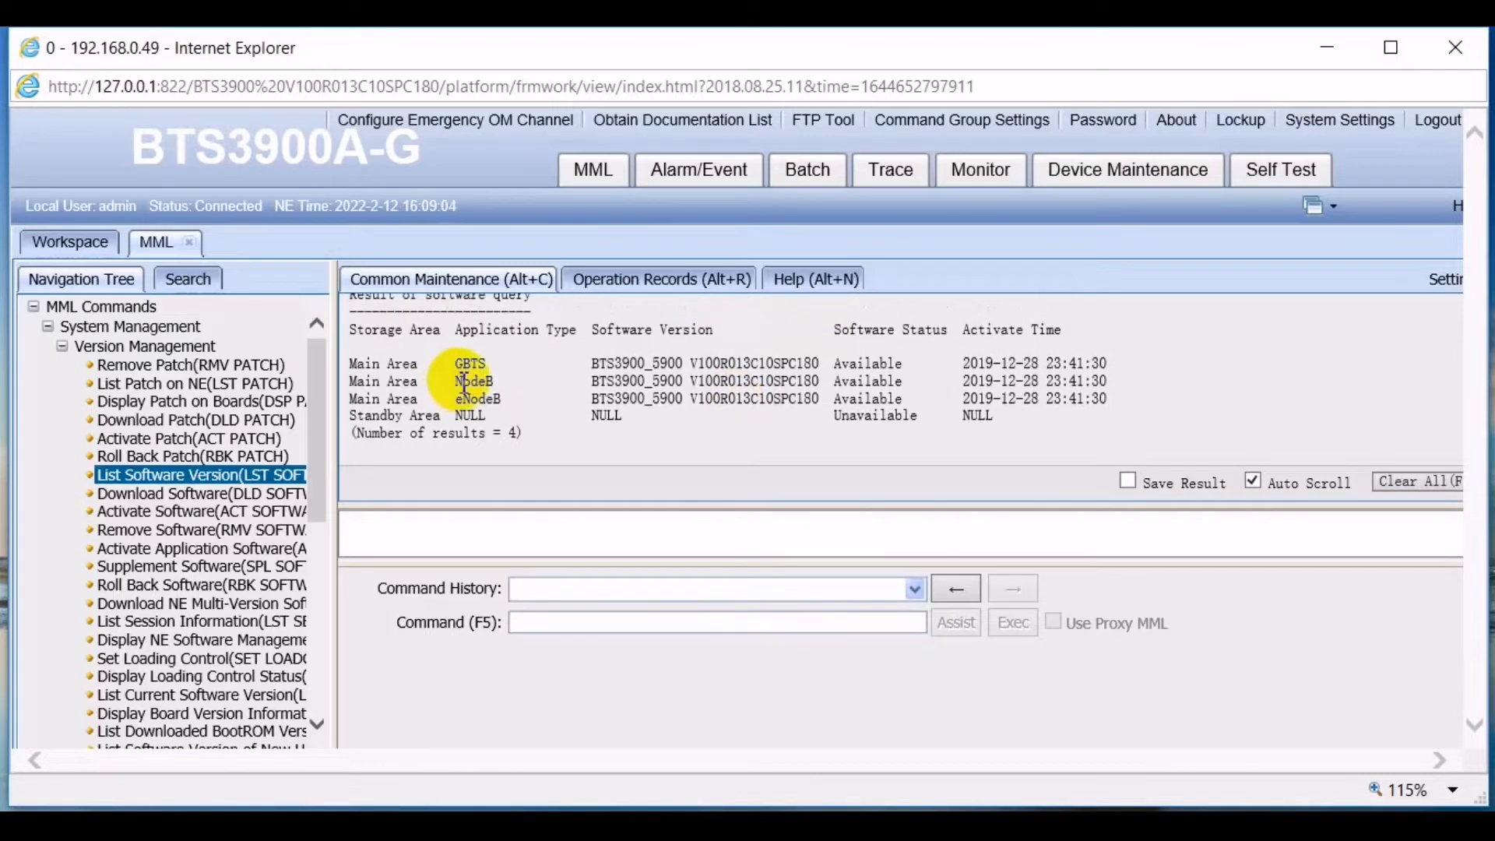
{"action": "left_click_drag", "start_coordinate": [456, 382], "coordinate": [807, 393]}
{"action": "left_click", "coordinate": [811, 398]}
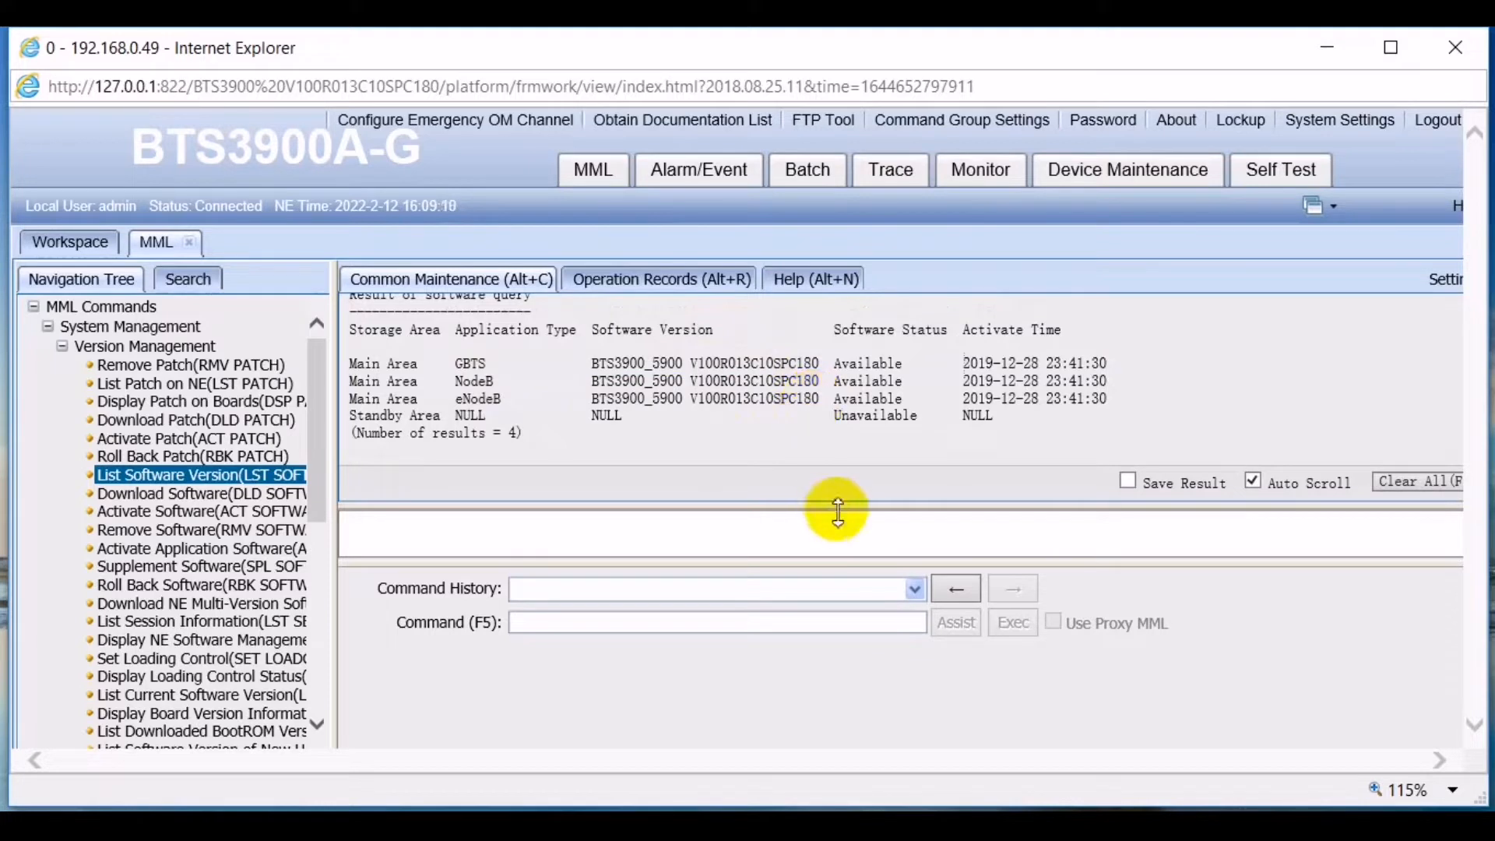
- Load the DLD SOFTWARE command in the MML command box
{"action": "left_click", "coordinate": [677, 626]}
{"action": "type", "text": "DL"}
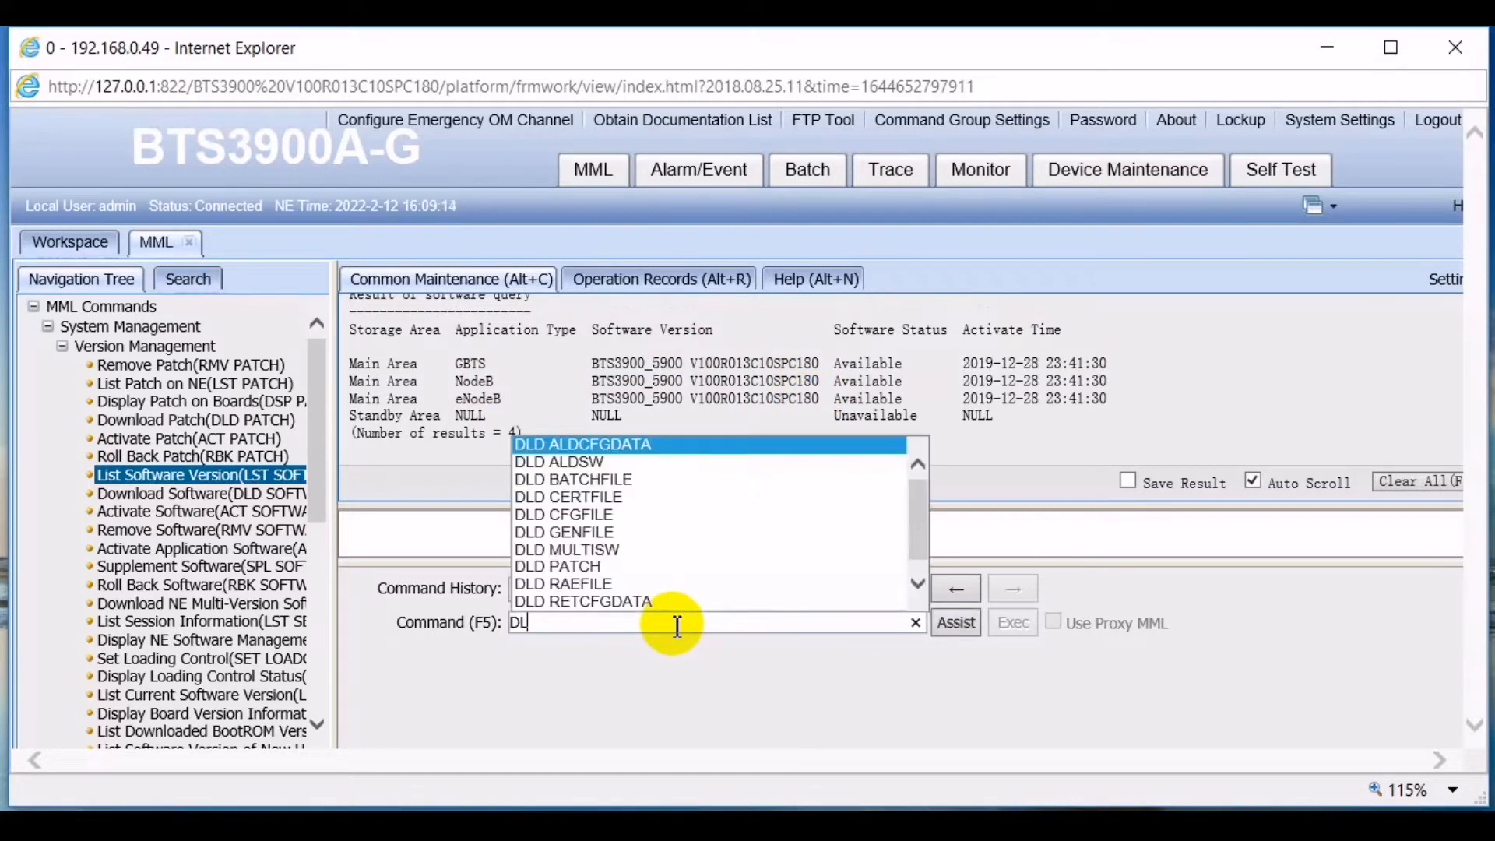
{"action": "type", "text": "D"}
{"action": "type", "text": " F"}
{"action": "key", "text": "BackSpace"}
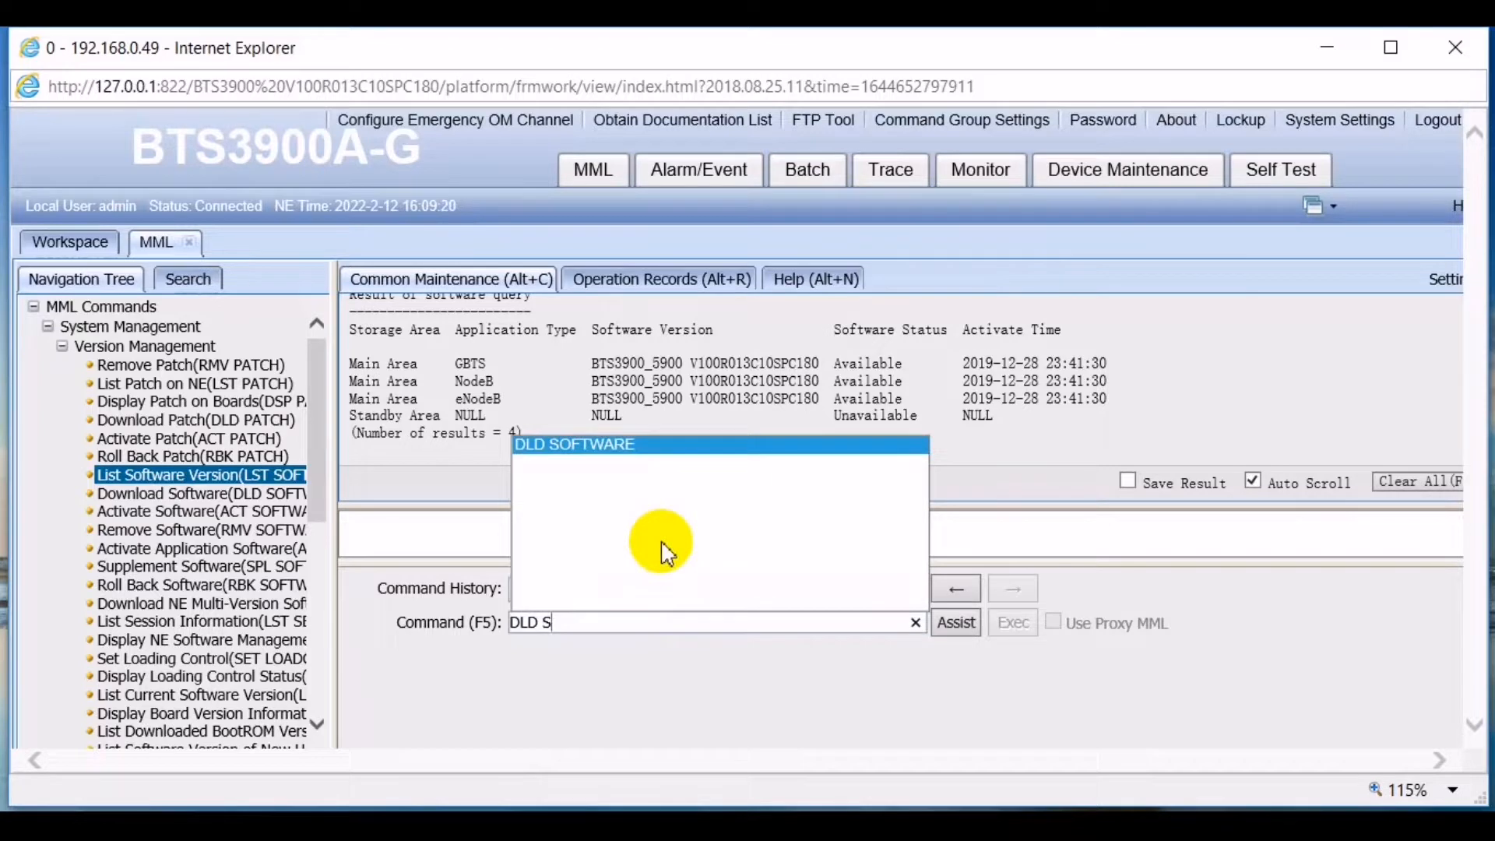
{"action": "key", "text": "Return"}
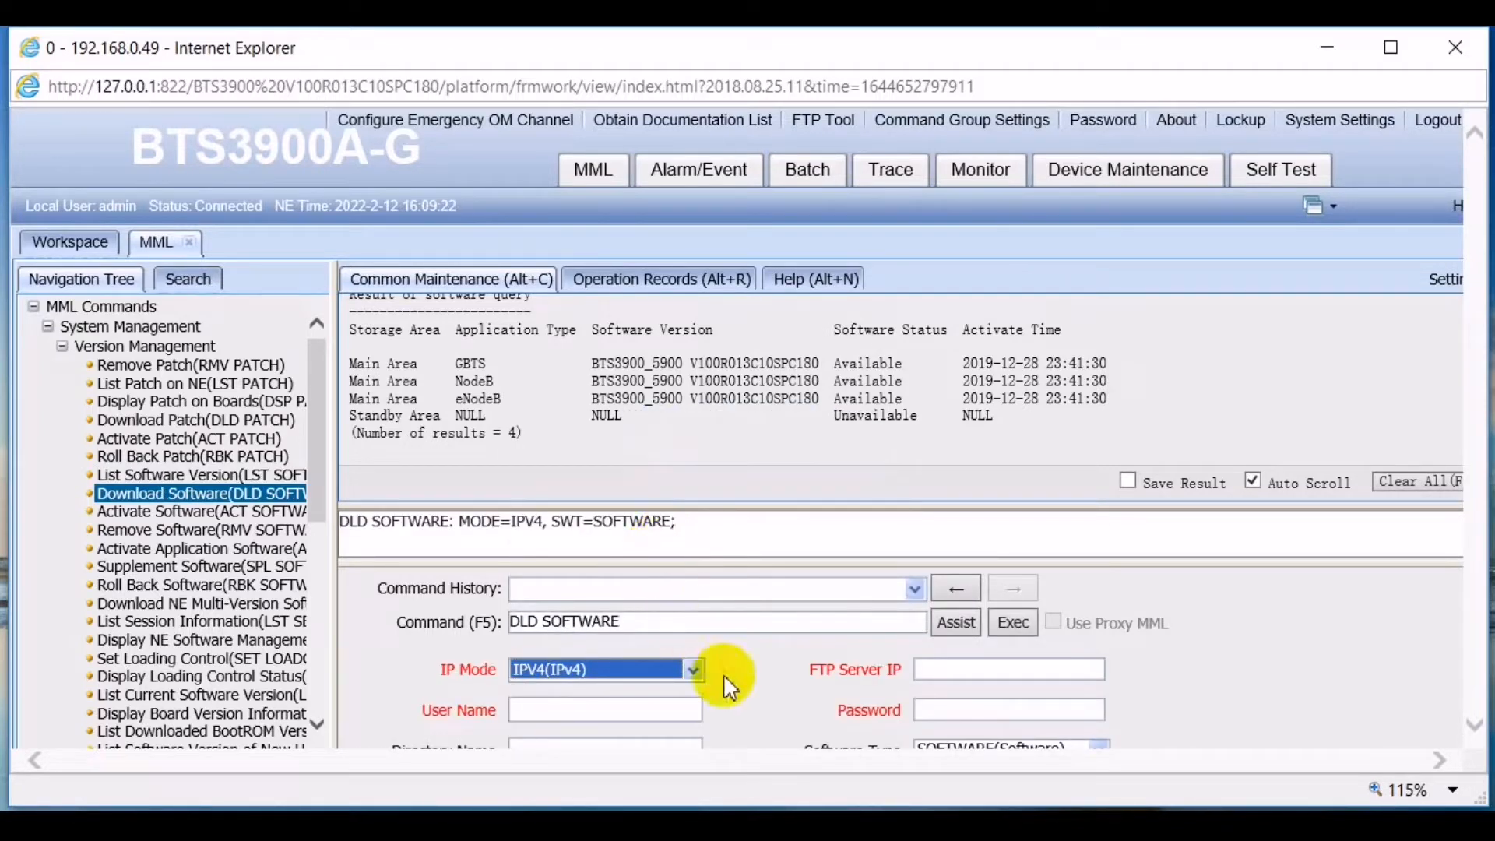
- Drag the splitters to enlarge the command preview and the DLD SOFTWARE parameter form
{"action": "scroll", "coordinate": [723, 674], "scroll_direction": "down", "scroll_amount": 1}
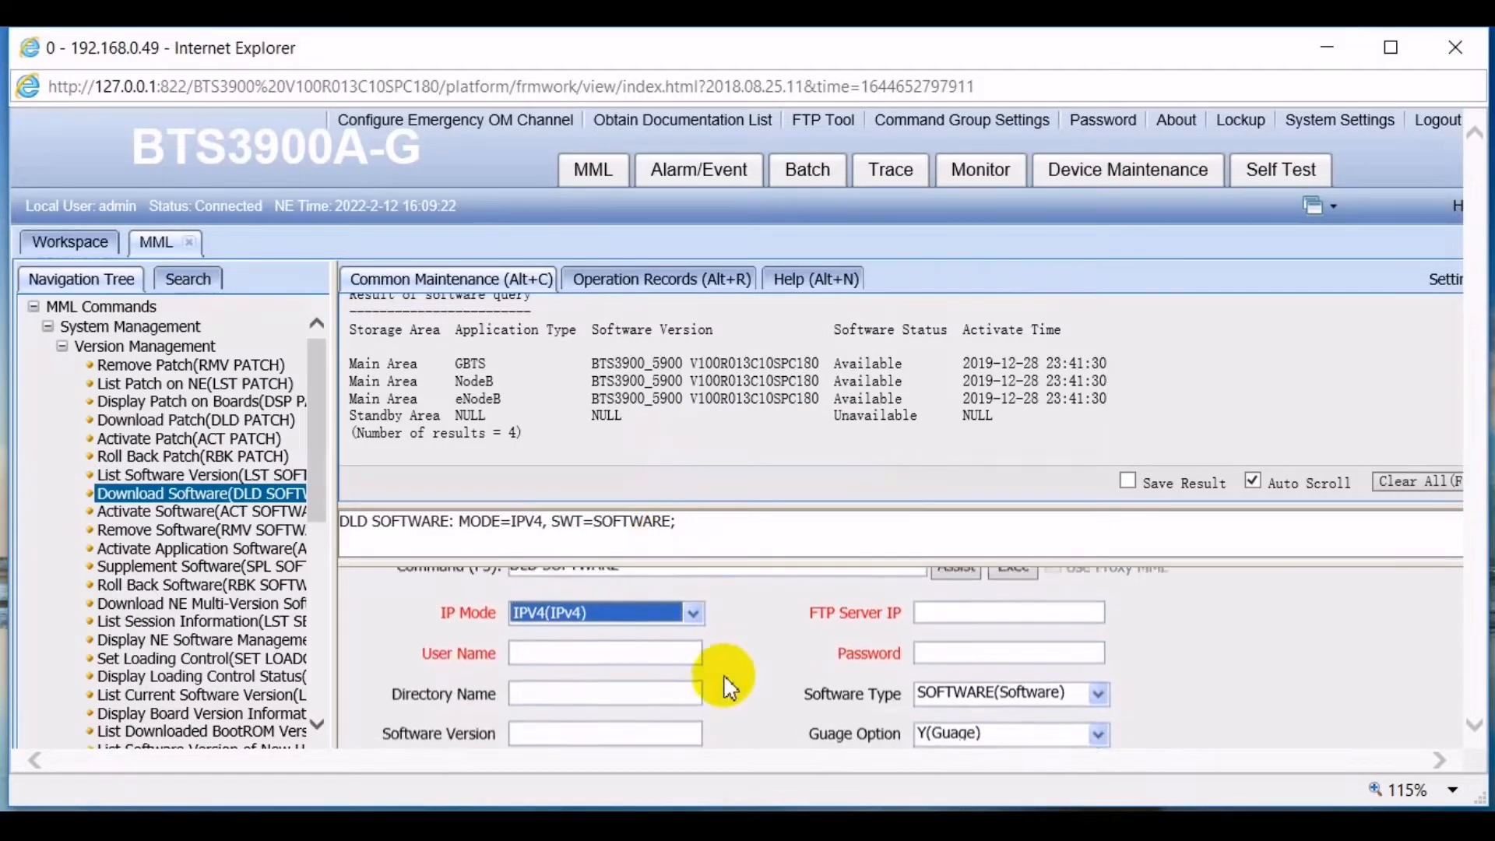
{"action": "left_click", "coordinate": [770, 514]}
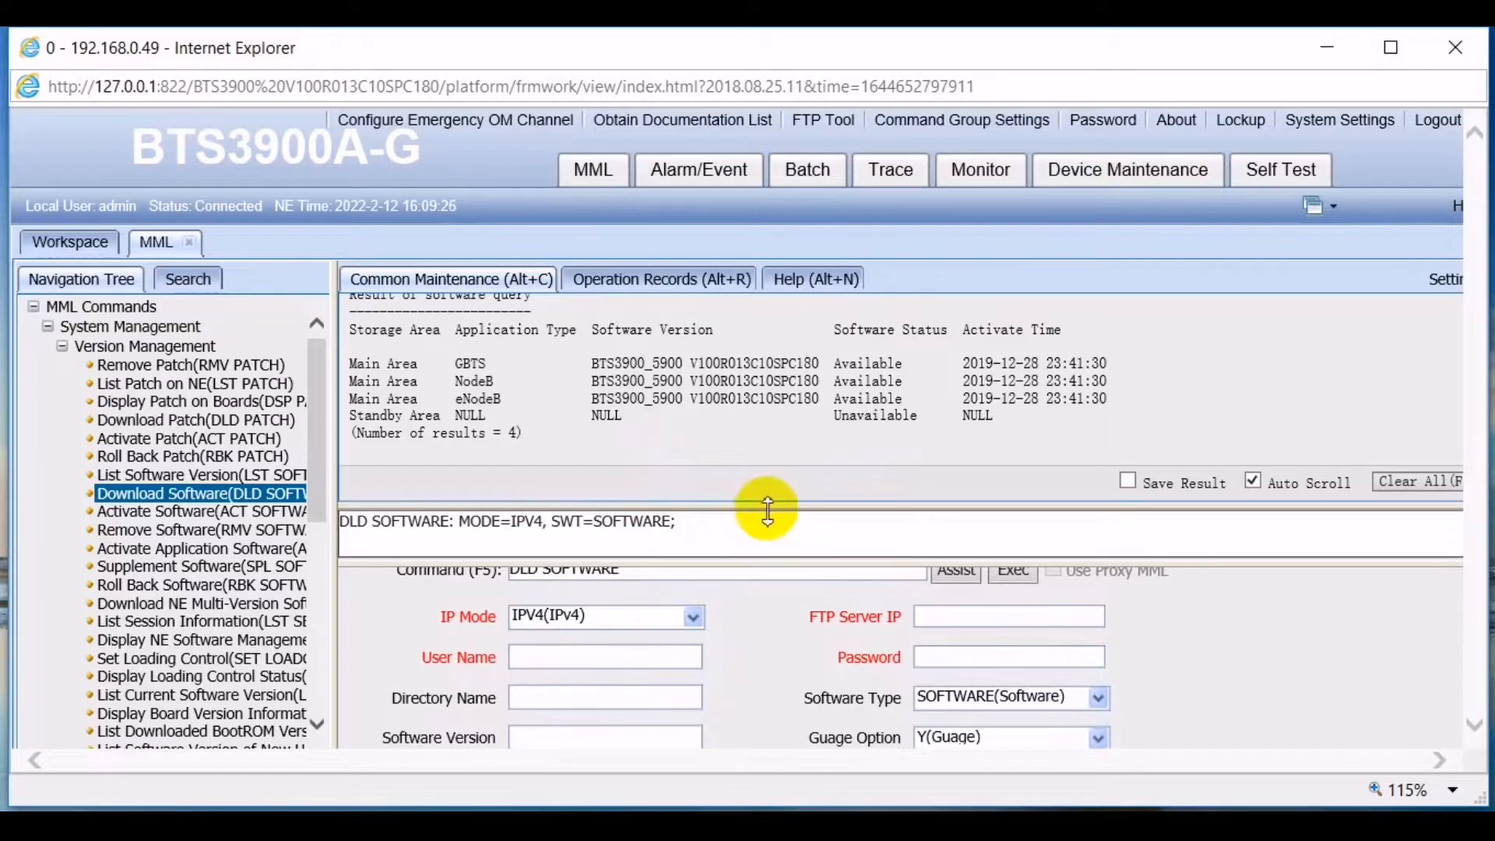
{"action": "left_click_drag", "start_coordinate": [766, 509], "coordinate": [767, 450]}
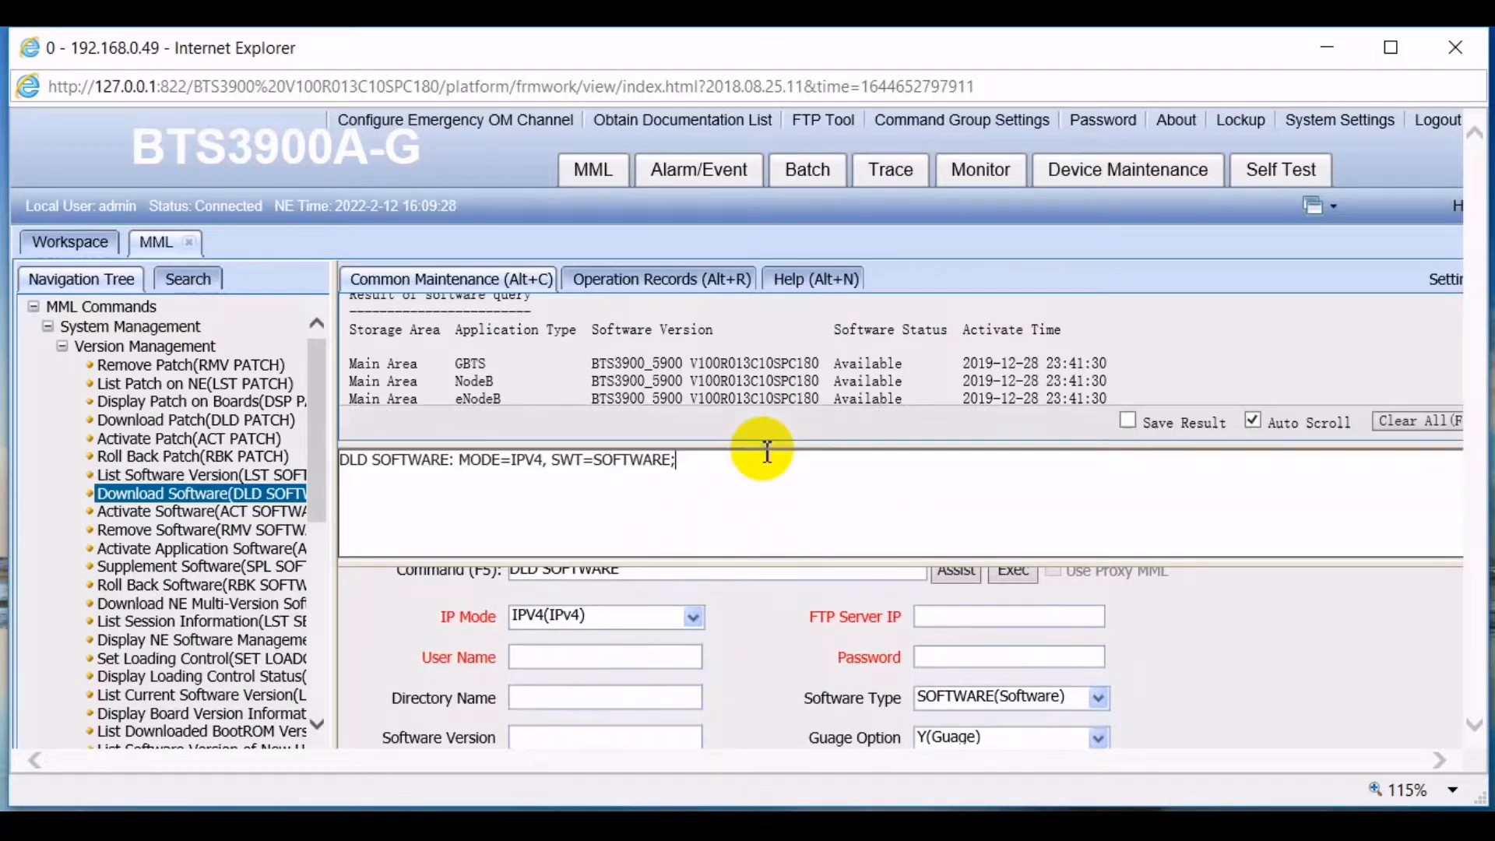
{"action": "left_click", "coordinate": [757, 541]}
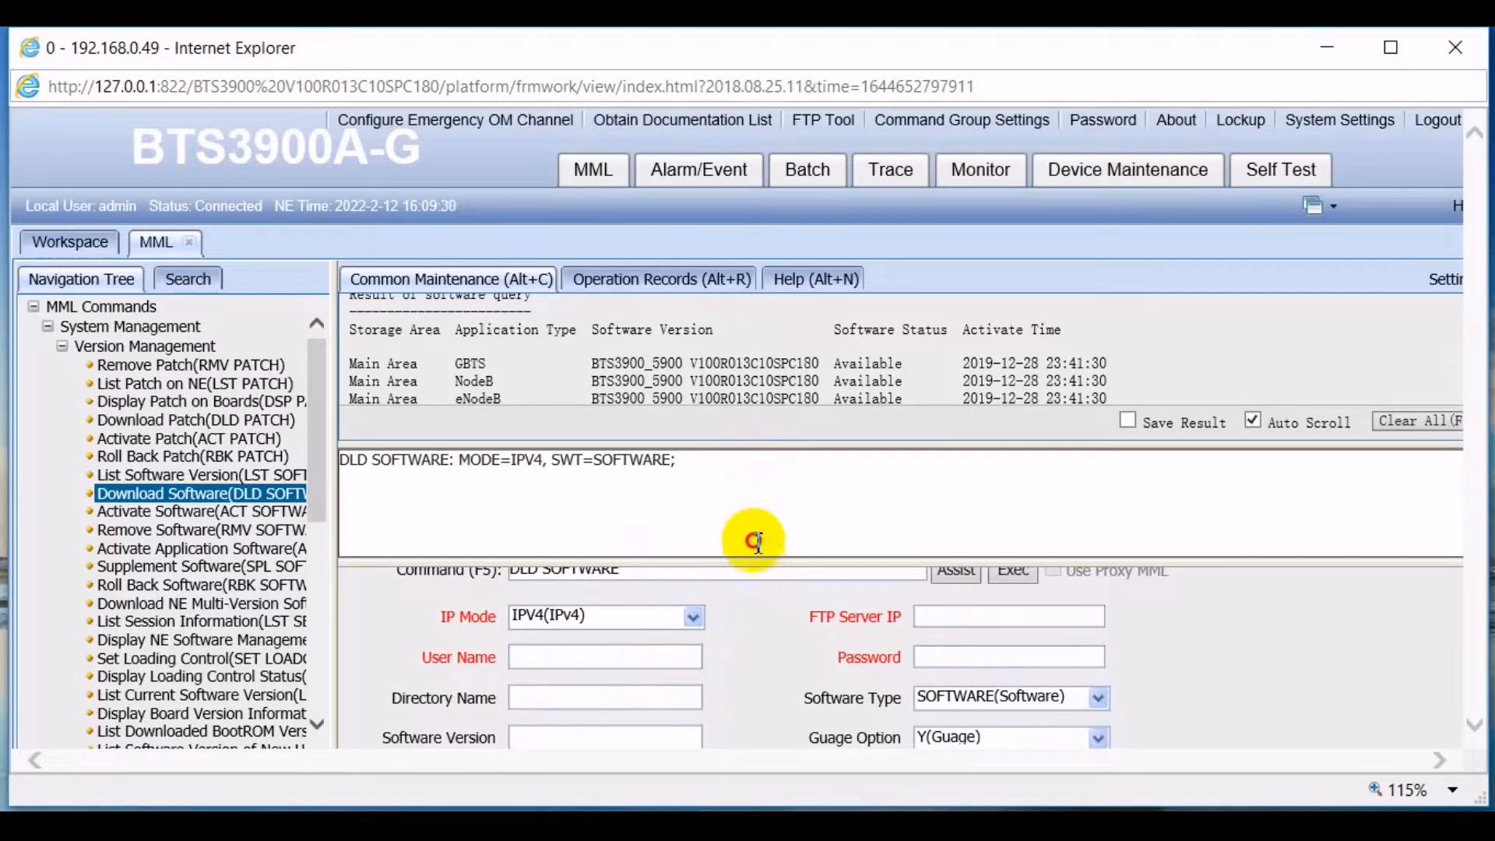
{"action": "left_click_drag", "start_coordinate": [744, 563], "coordinate": [732, 489]}
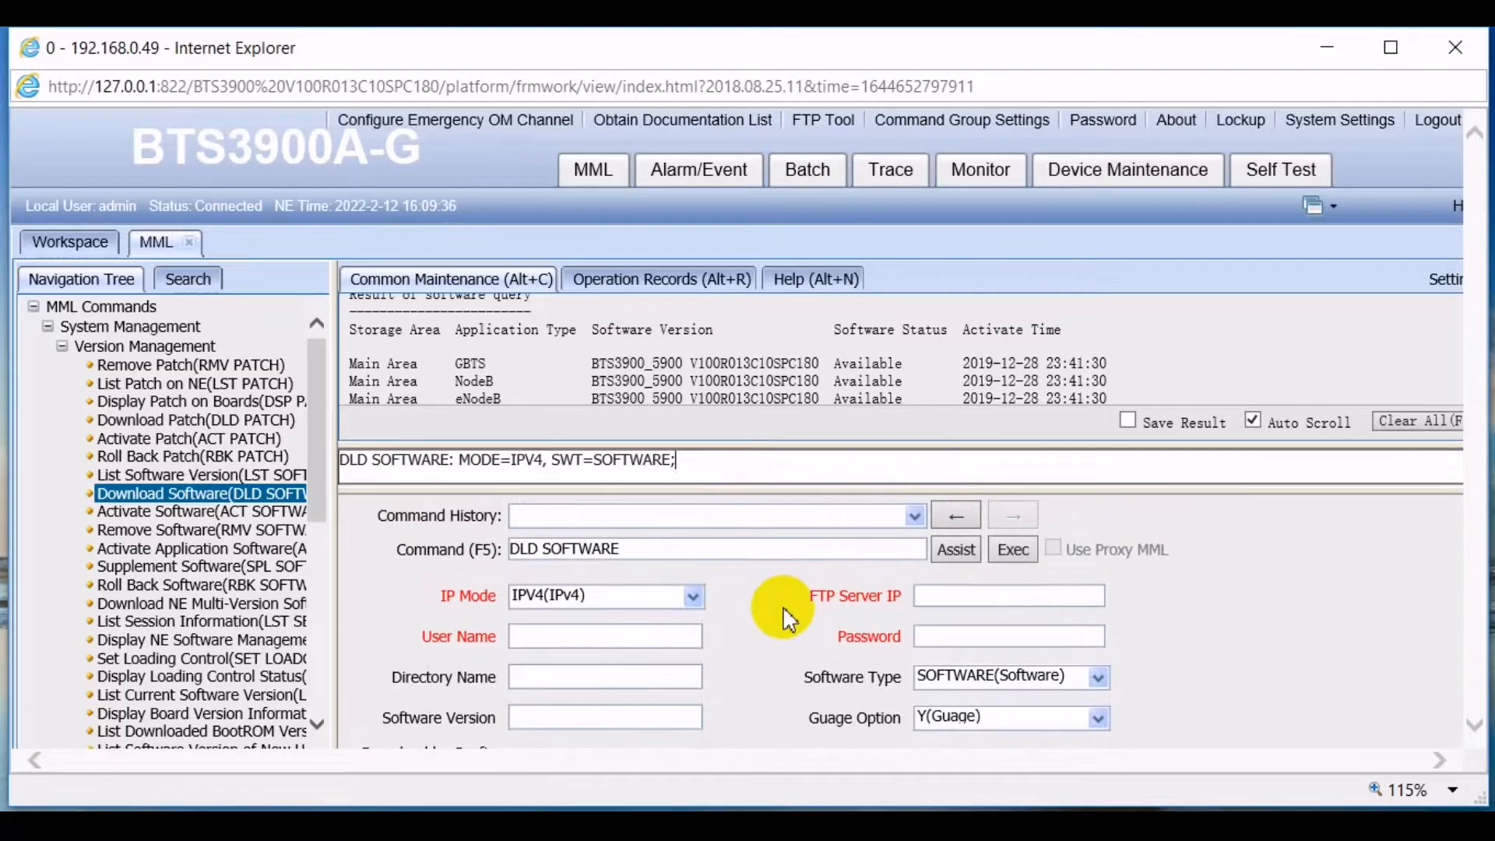
{"action": "left_click", "coordinate": [928, 599]}
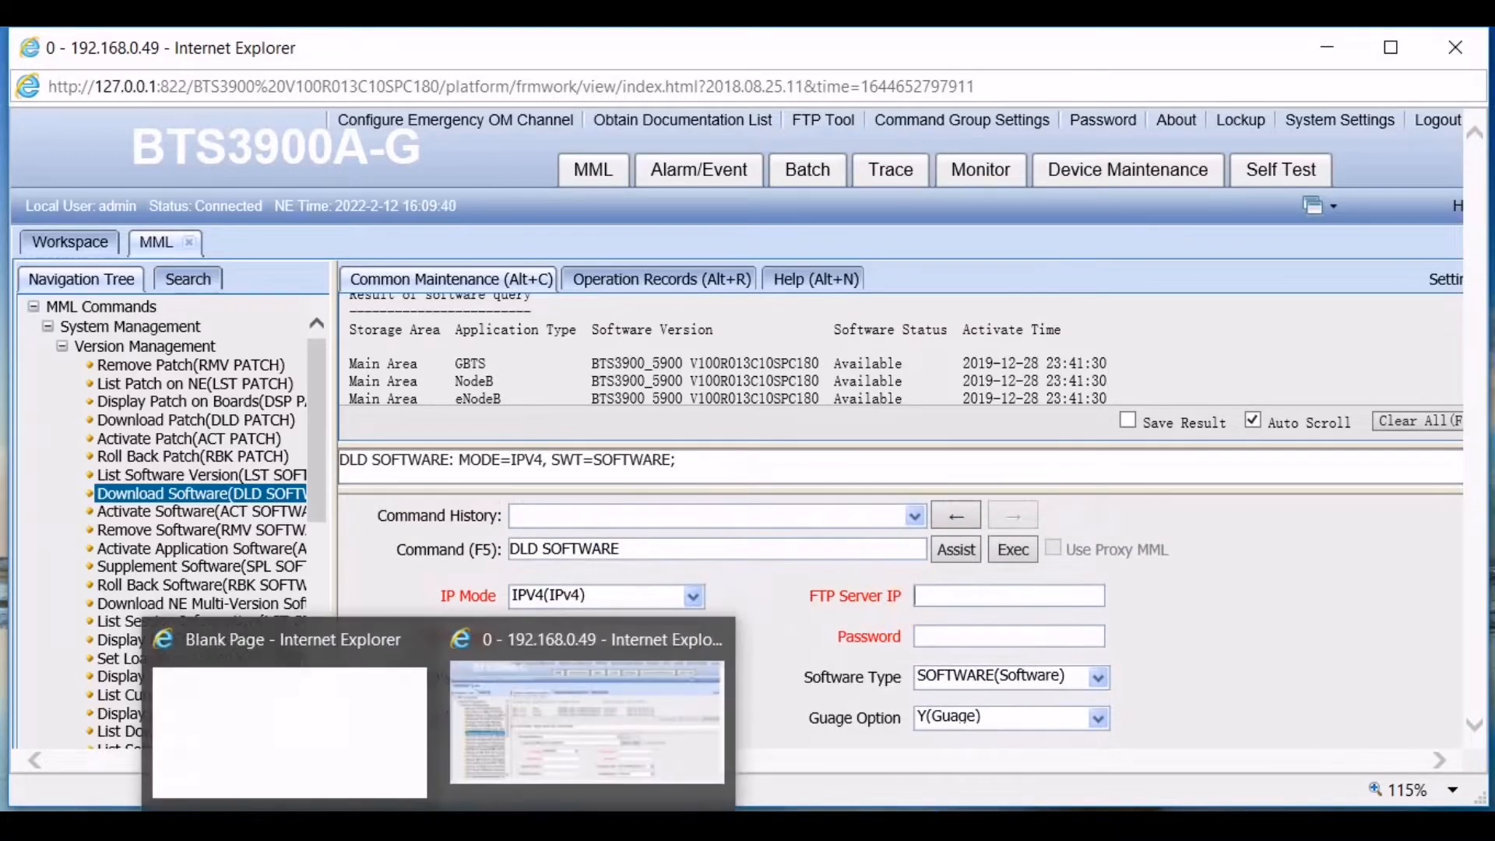
{"action": "left_click", "coordinate": [1218, 825]}
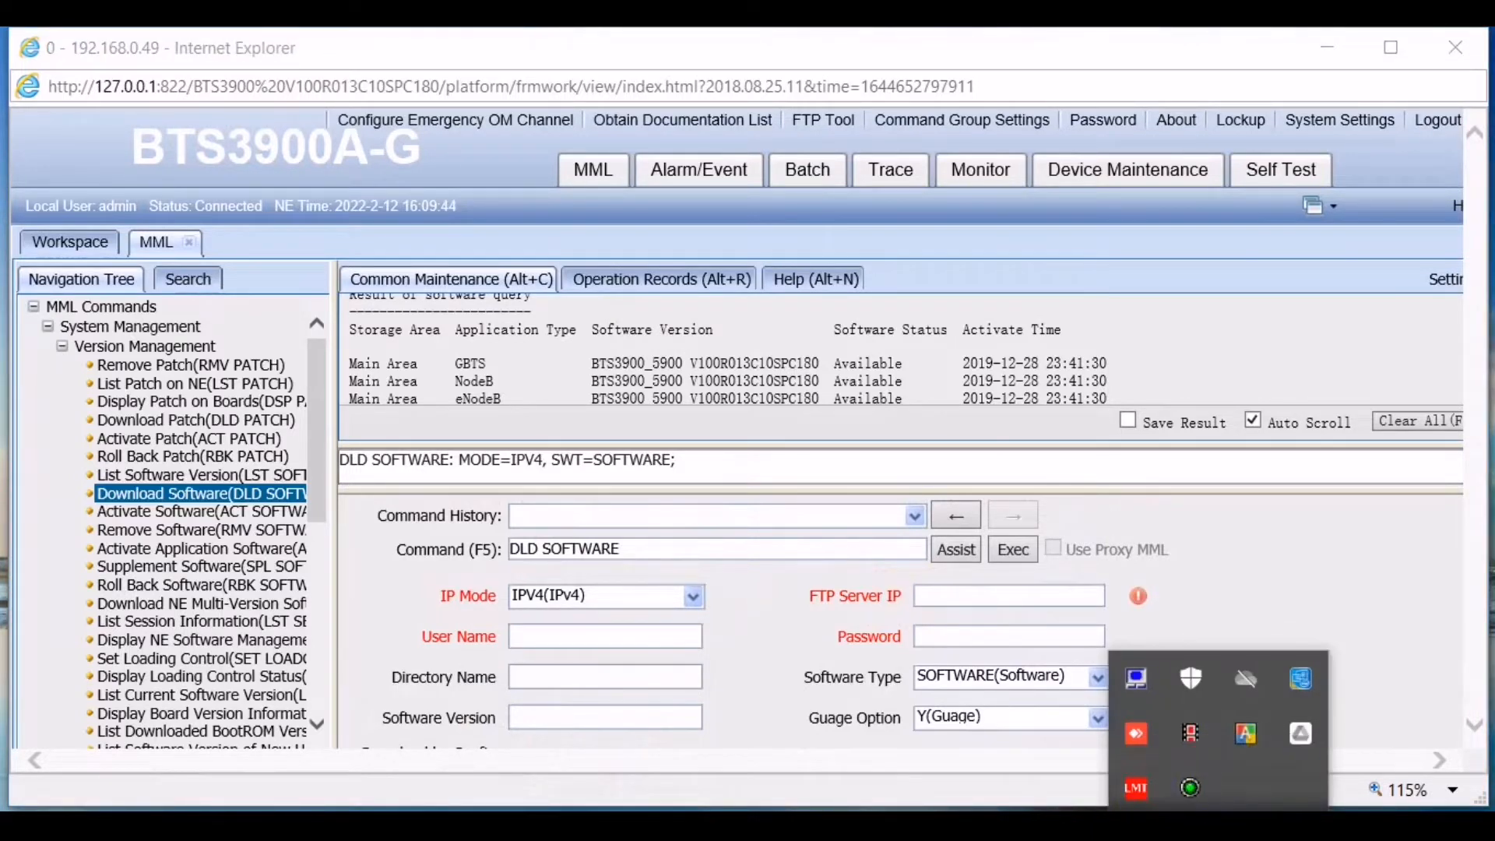
{"action": "left_click", "coordinate": [1332, 825]}
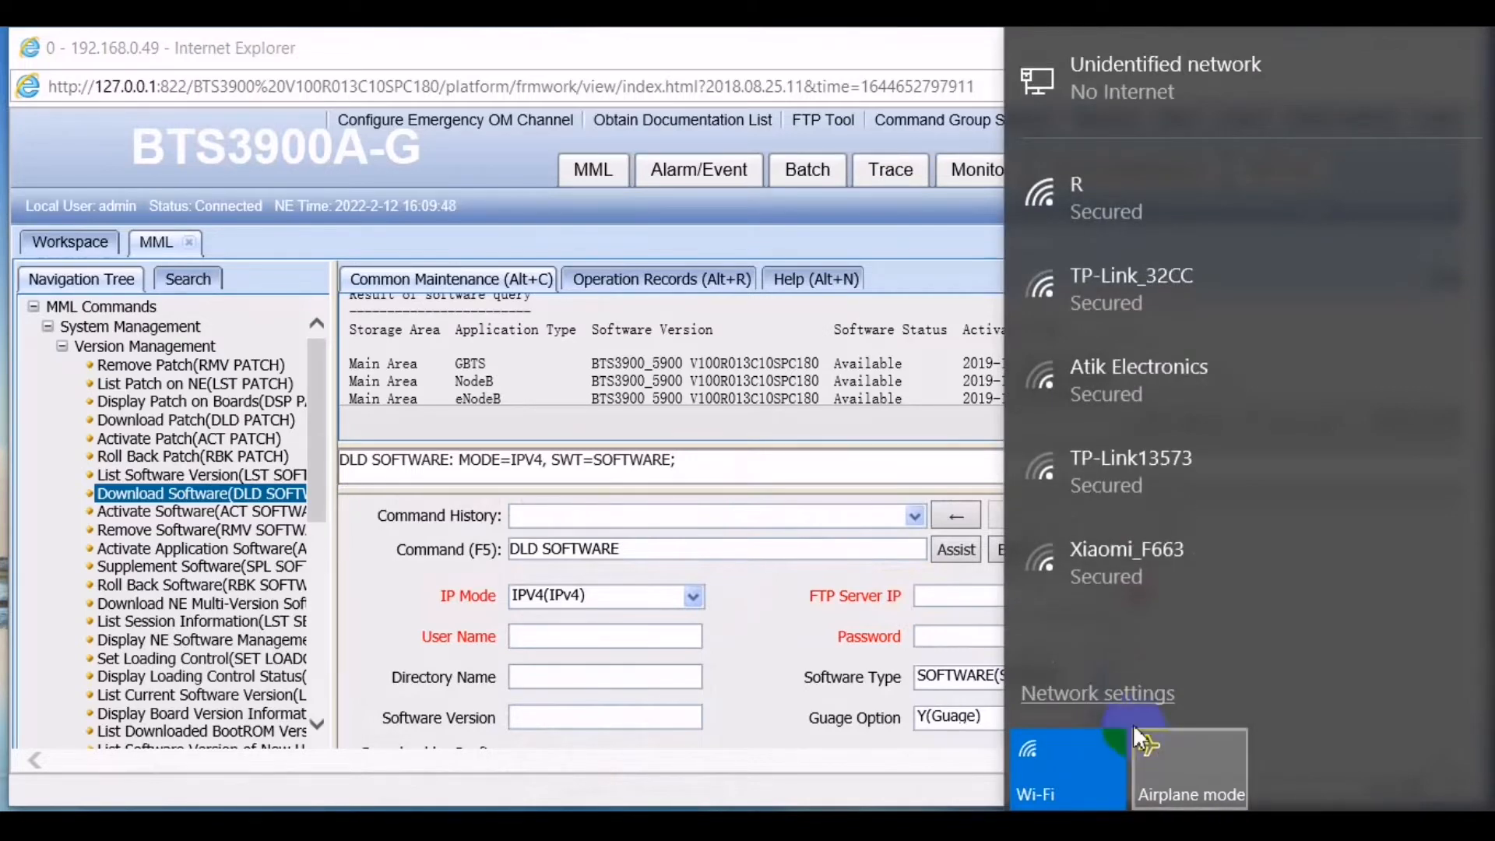
{"action": "left_click", "coordinate": [1125, 691]}
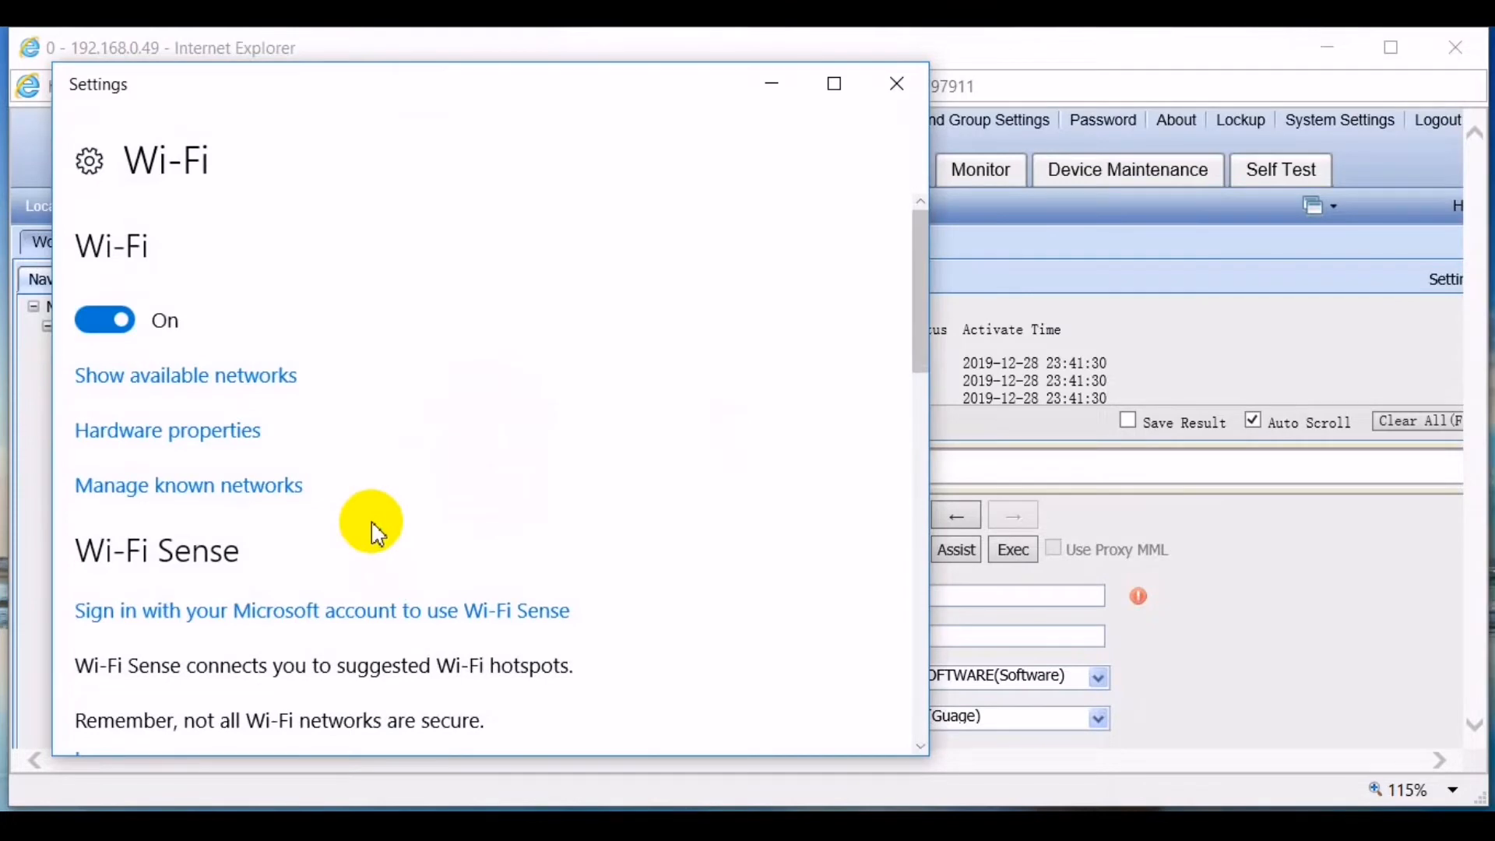
{"action": "scroll", "coordinate": [374, 530], "scroll_direction": "down", "scroll_amount": 10}
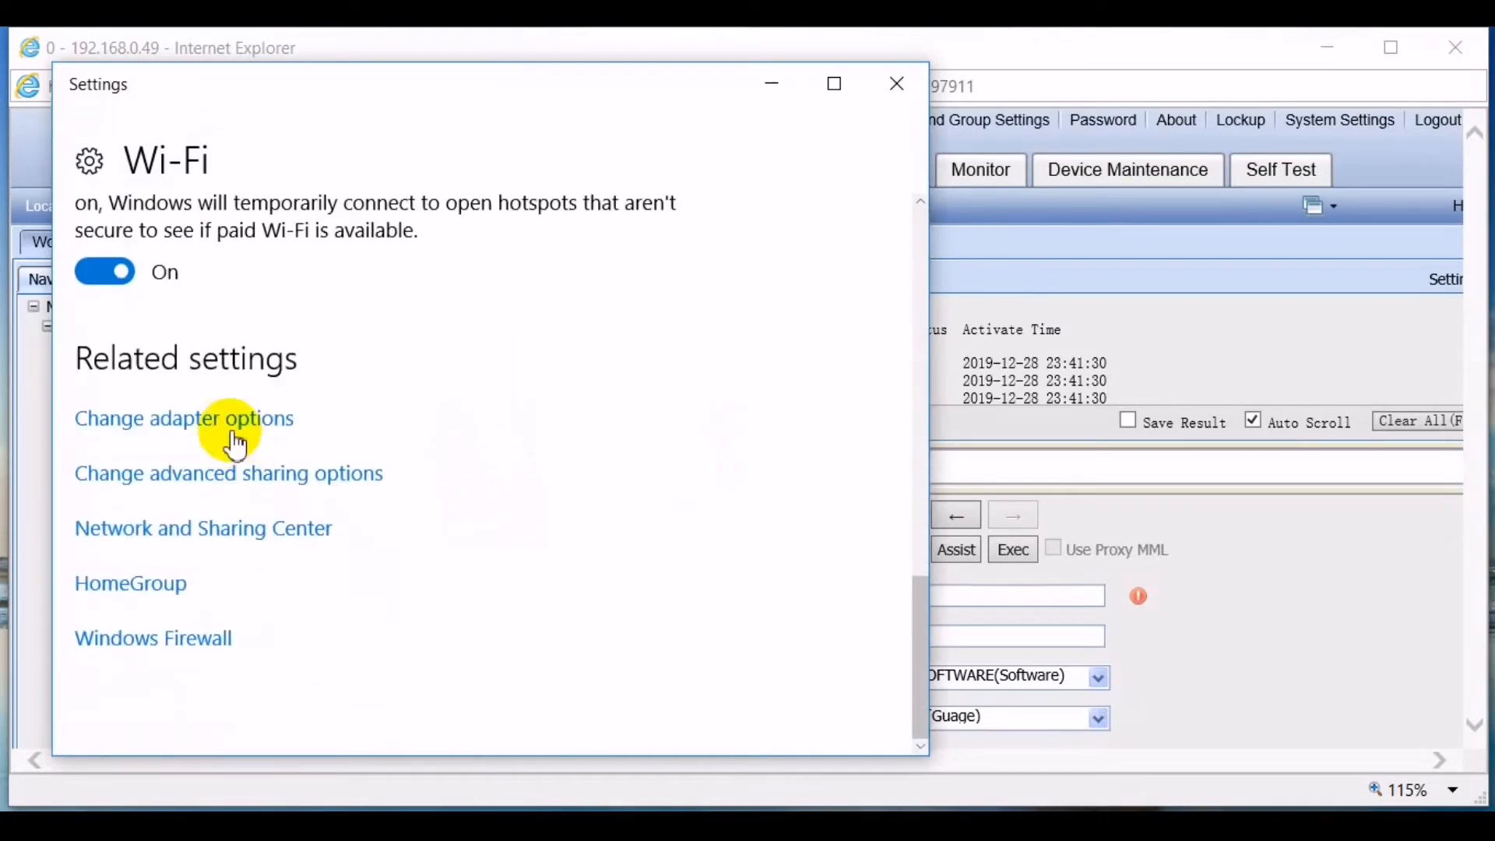
{"action": "left_click", "coordinate": [235, 437]}
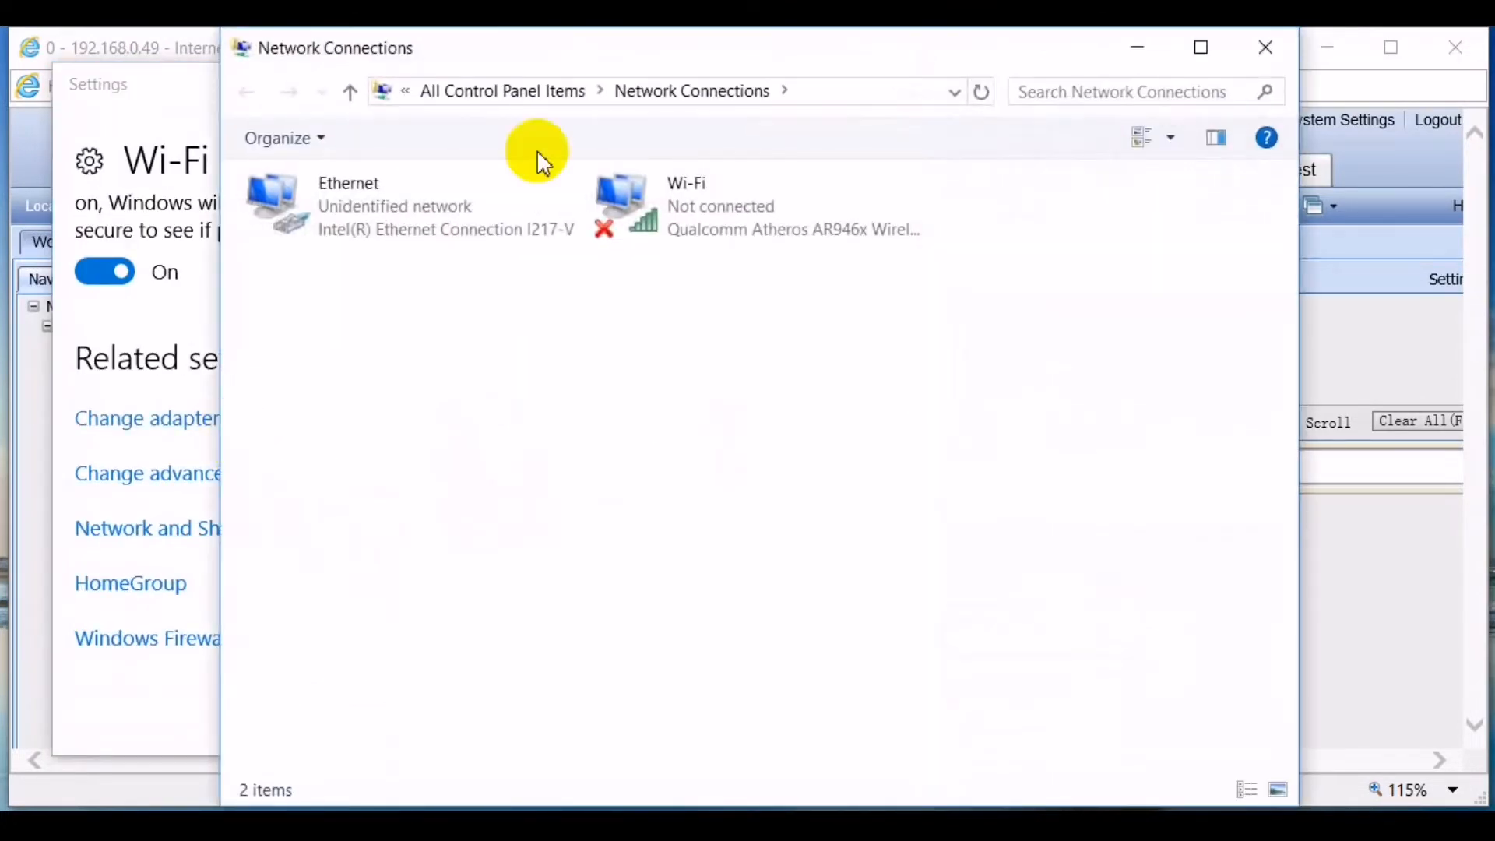
{"action": "double_click", "coordinate": [433, 196]}
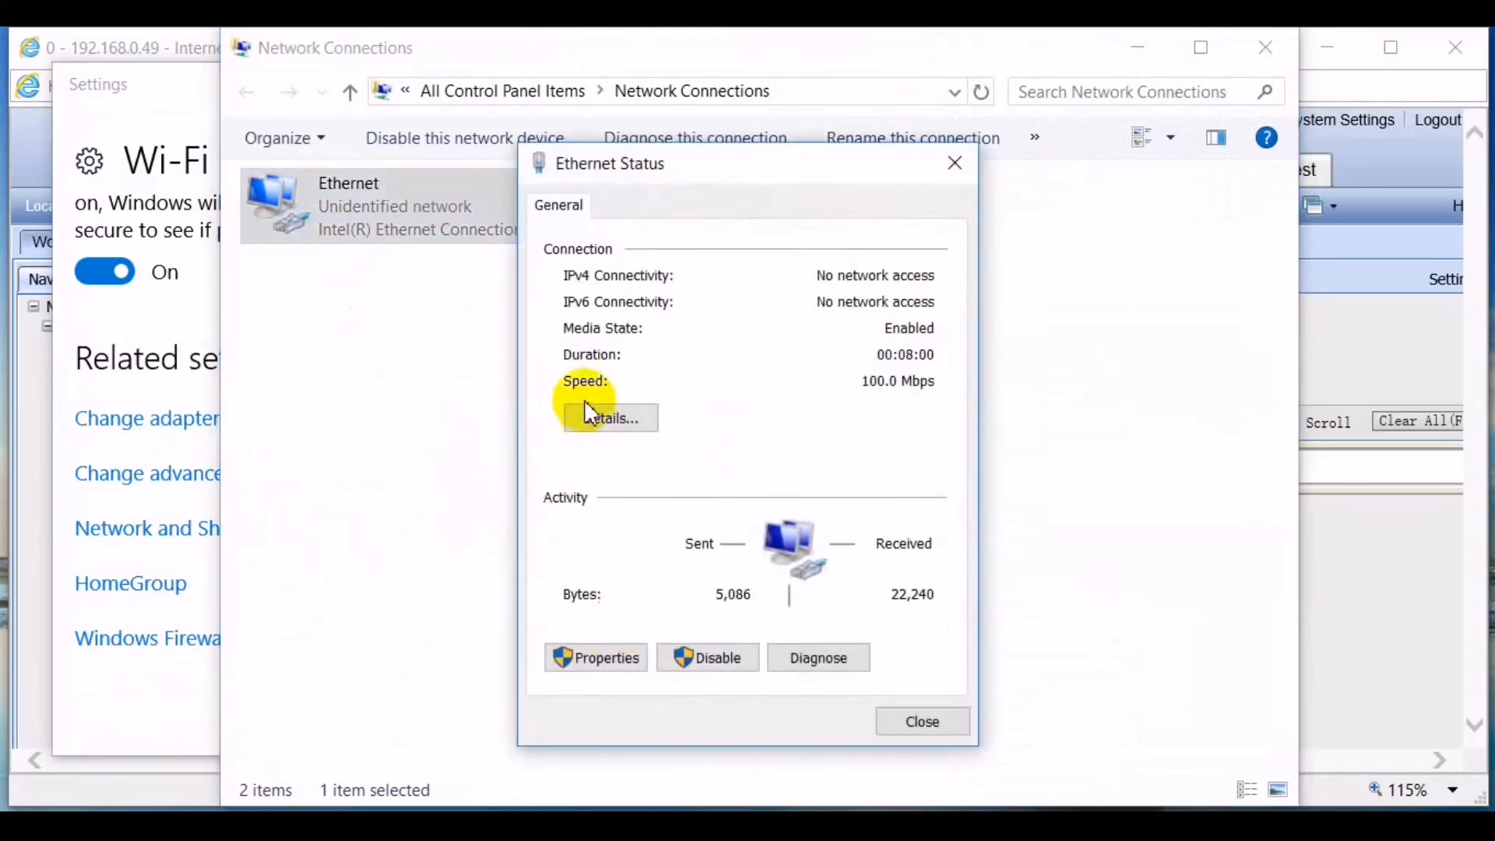
{"action": "left_click", "coordinate": [597, 657]}
{"action": "left_click", "coordinate": [800, 472]}
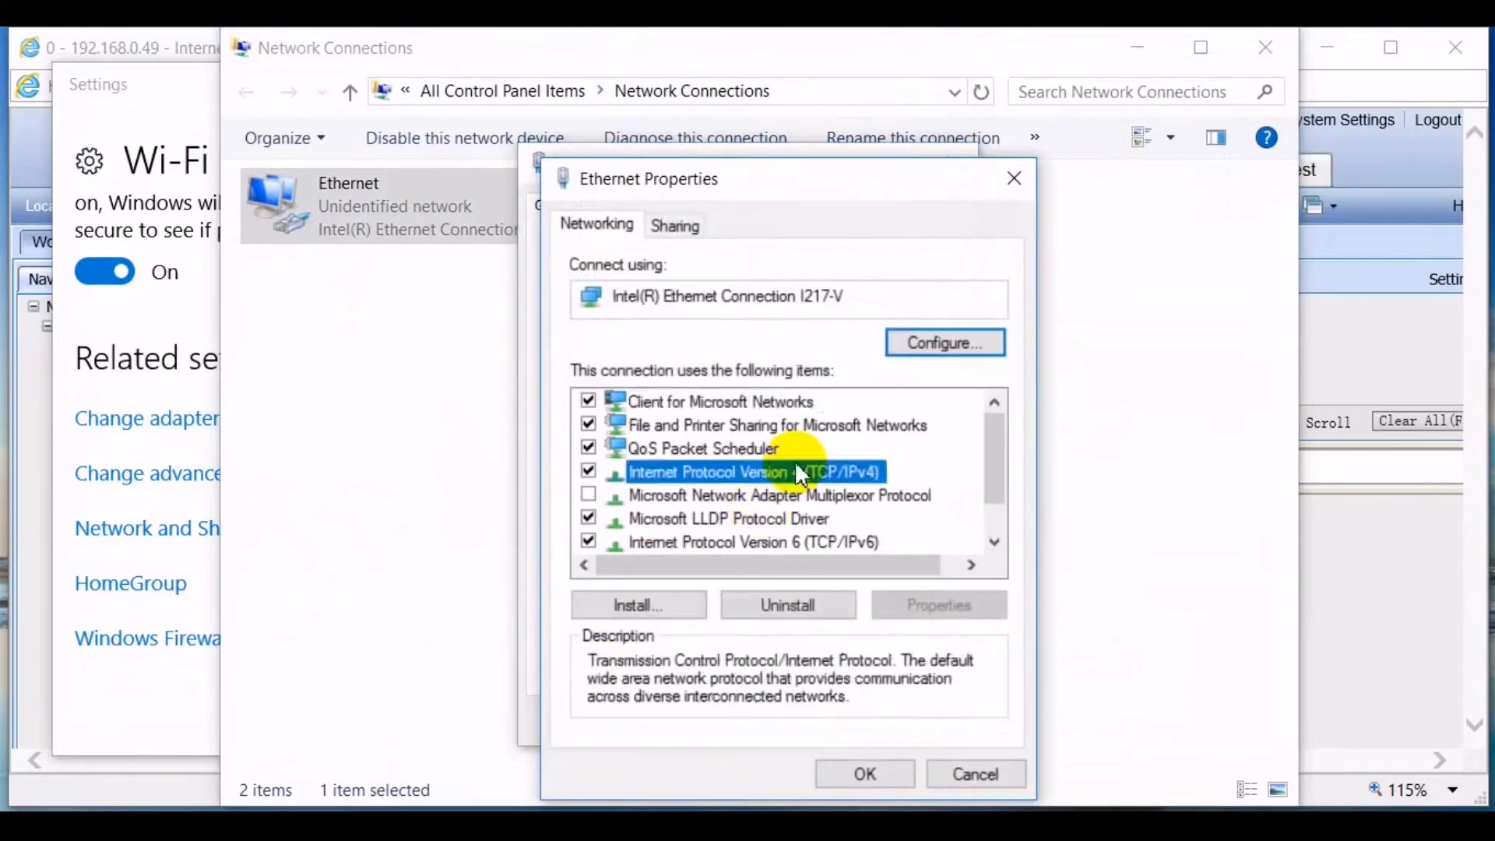
{"action": "double_click", "coordinate": [800, 472]}
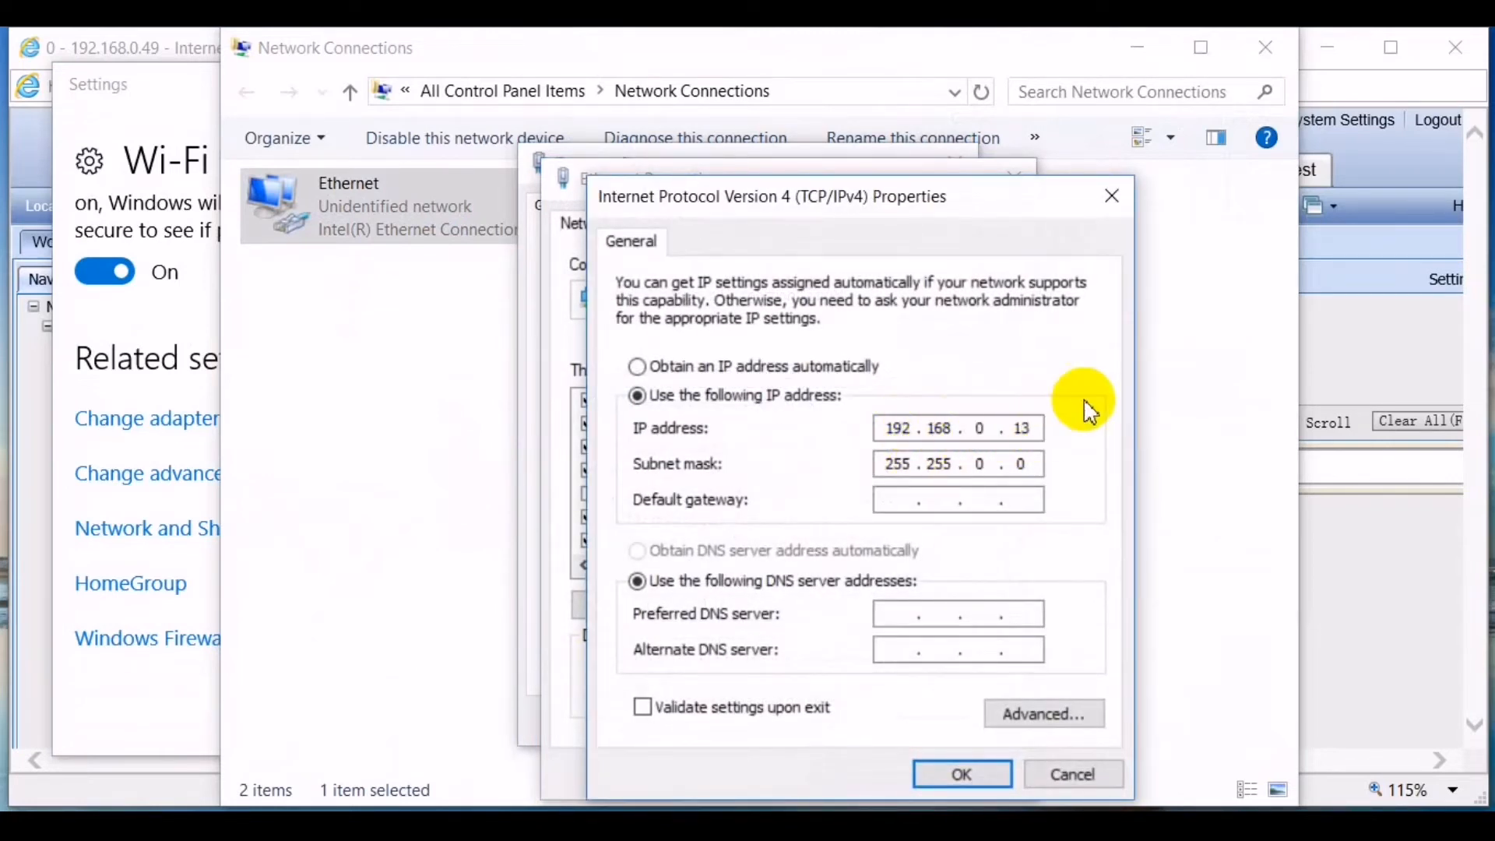
{"action": "left_click", "coordinate": [1117, 203]}
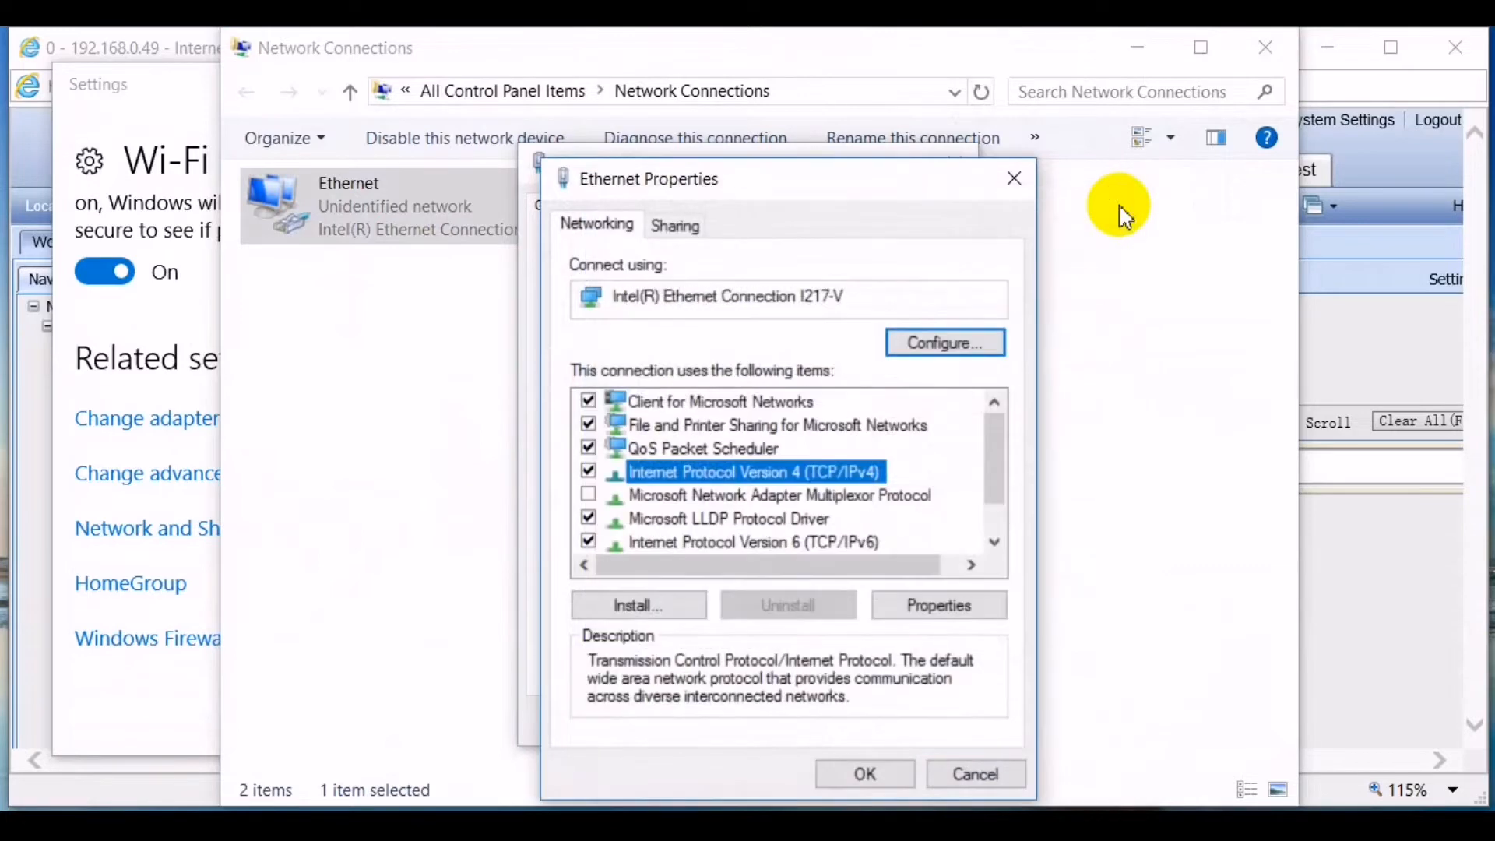
{"action": "left_click", "coordinate": [1016, 180]}
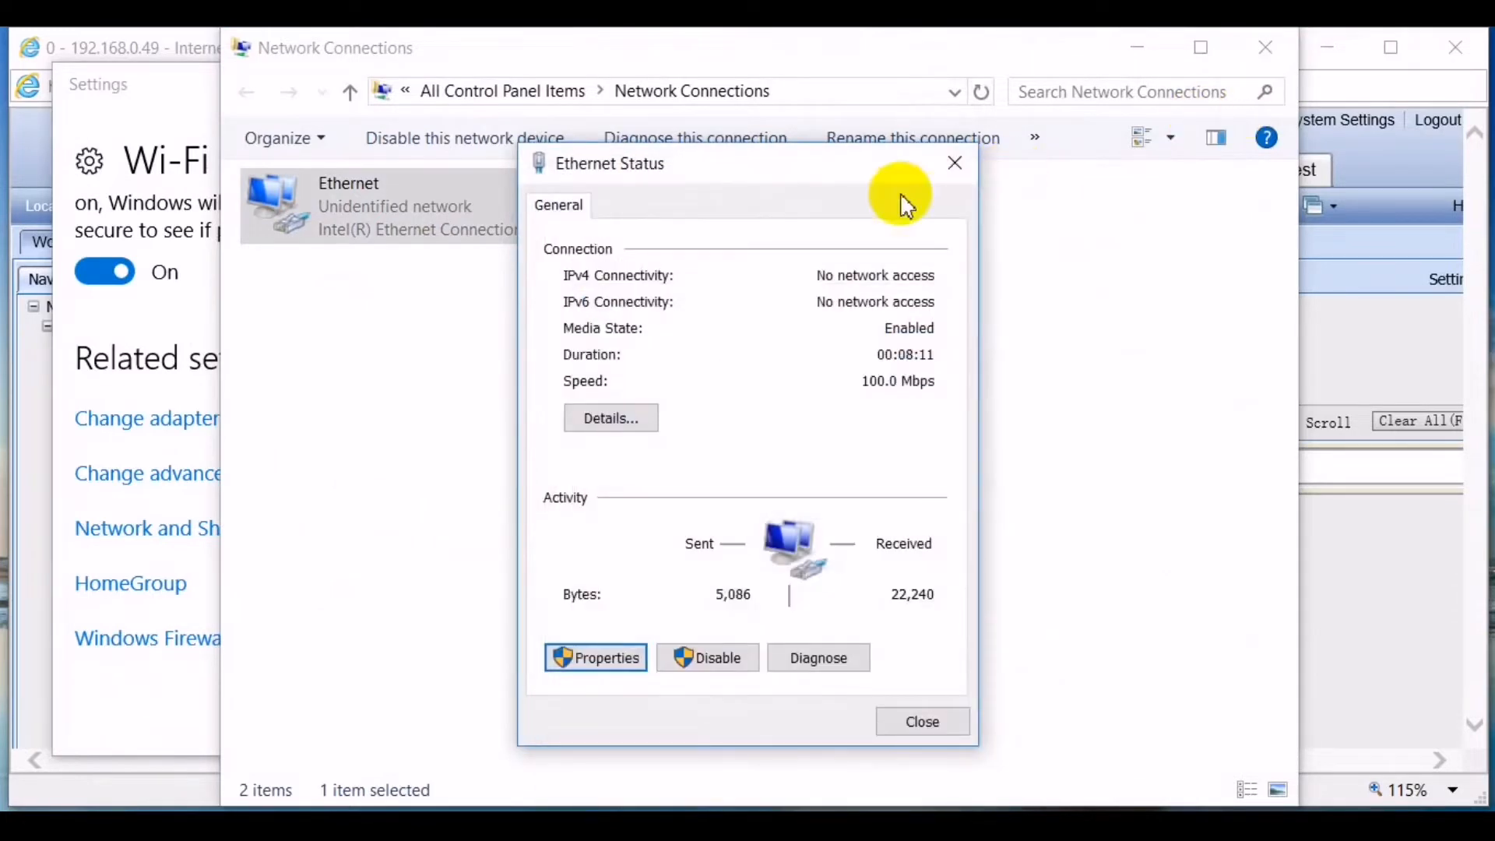
{"action": "left_click", "coordinate": [951, 158]}
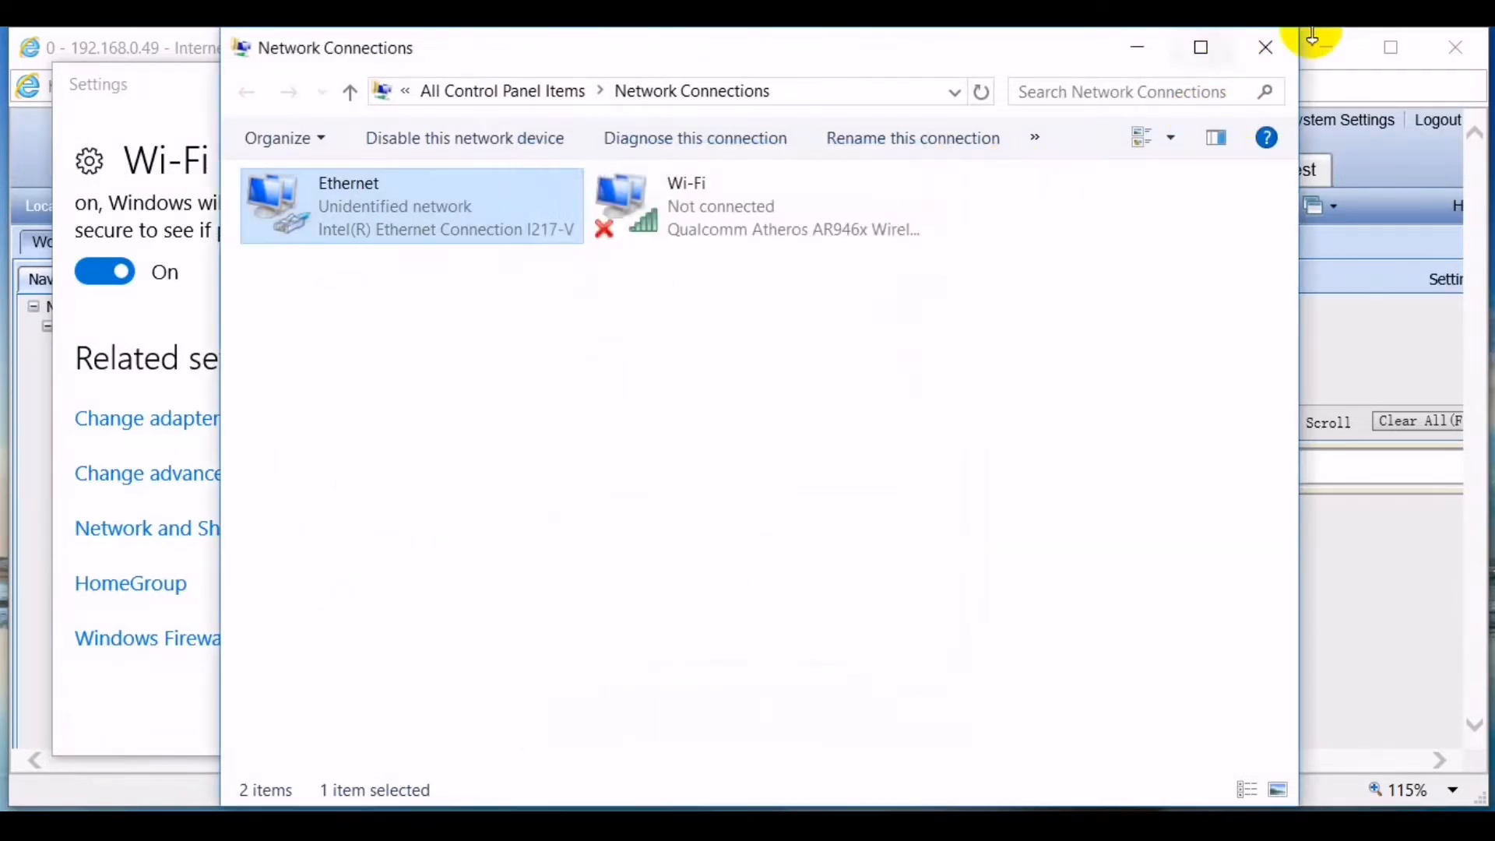
{"action": "left_click", "coordinate": [1269, 47]}
{"action": "left_click", "coordinate": [913, 82]}
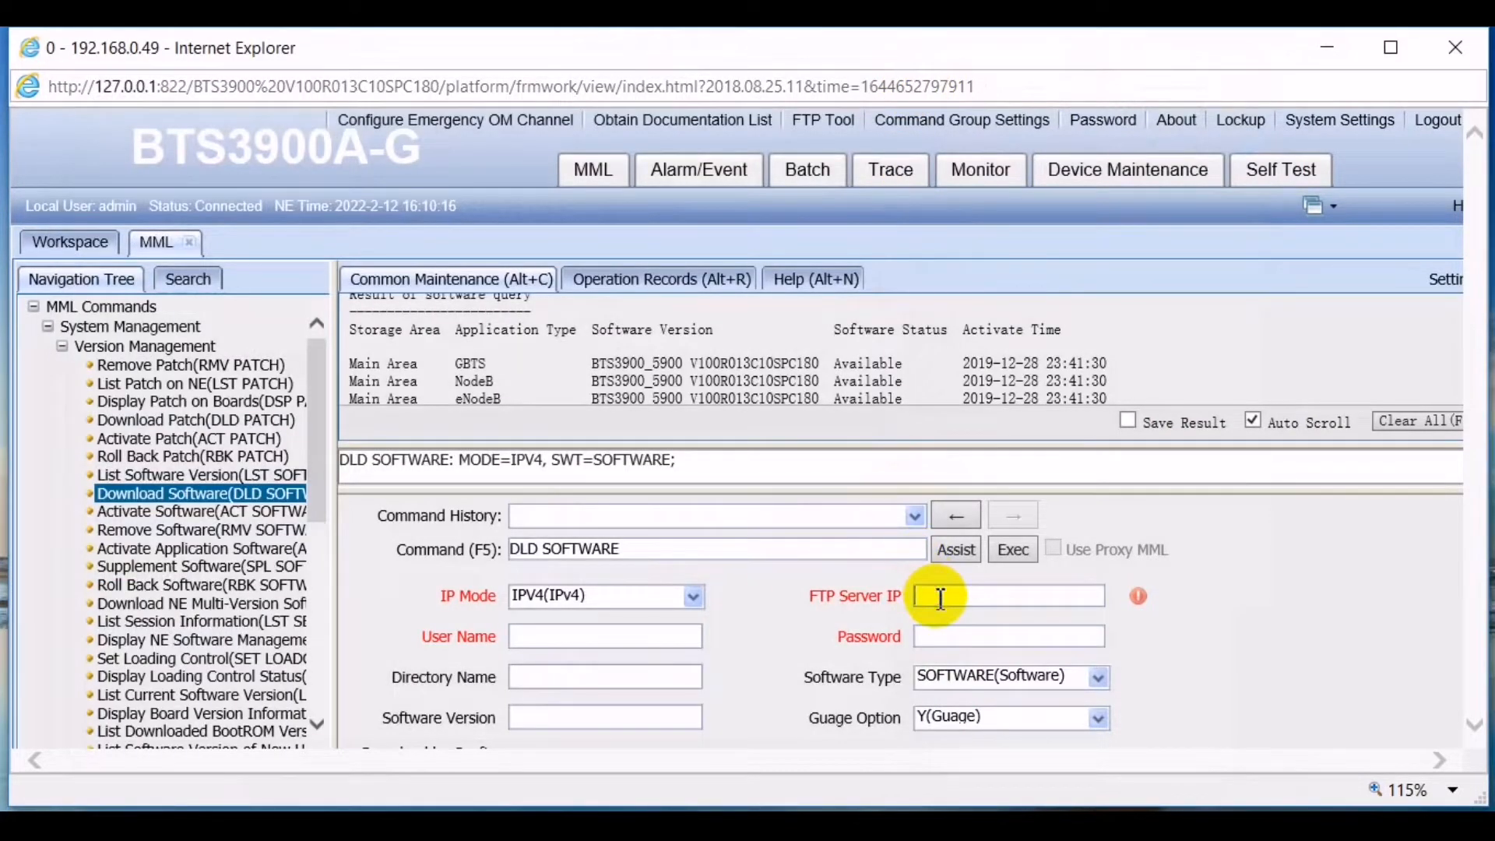
- Enter FTP server IP 192.168.0.13, user name admin and the FTP password in DLD SOFTWARE
{"action": "type", "text": "1"}
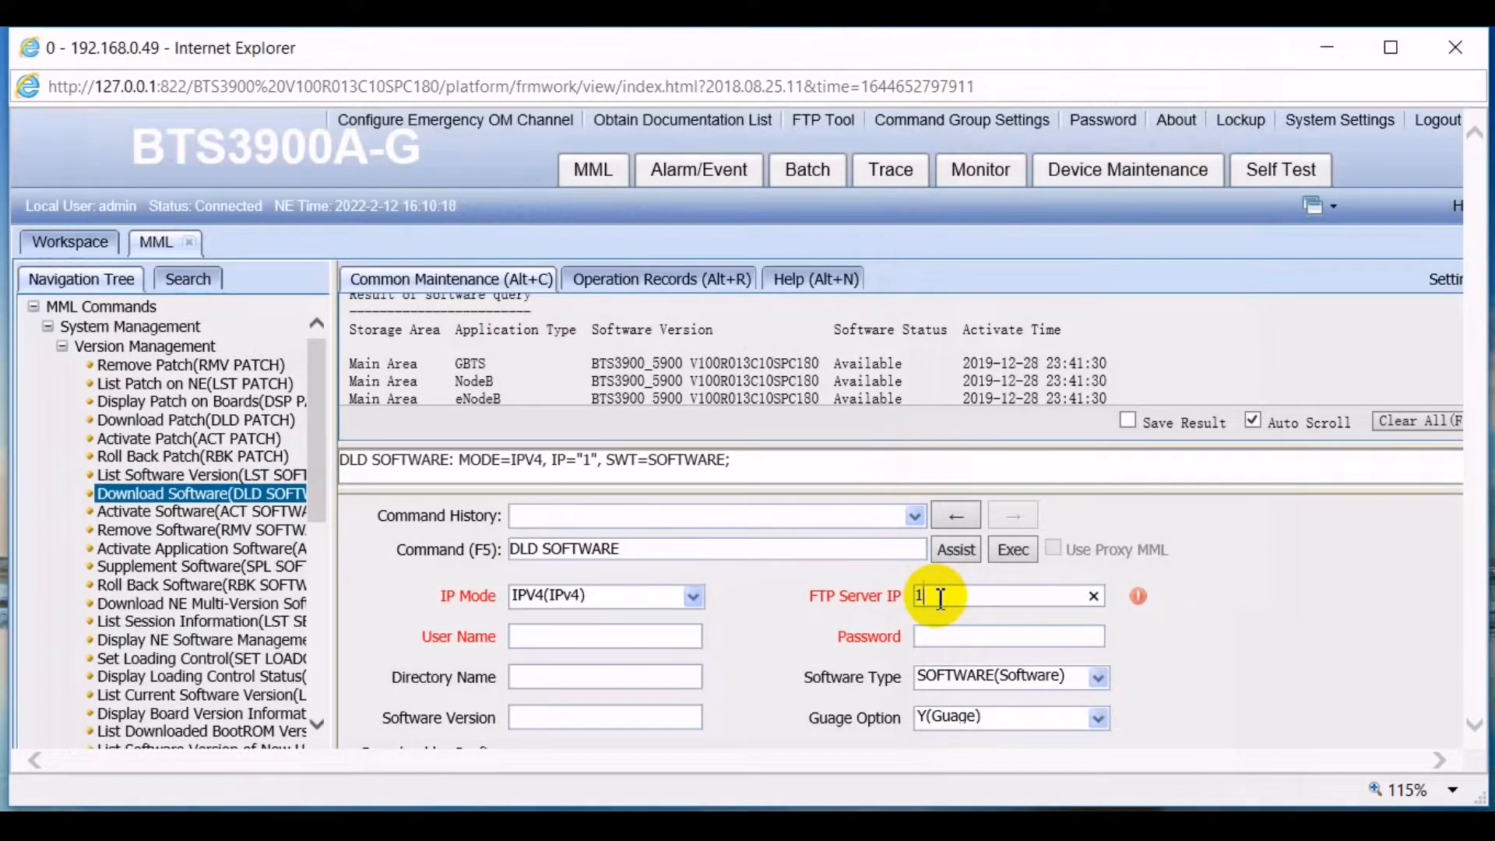
{"action": "type", "text": "92.1"}
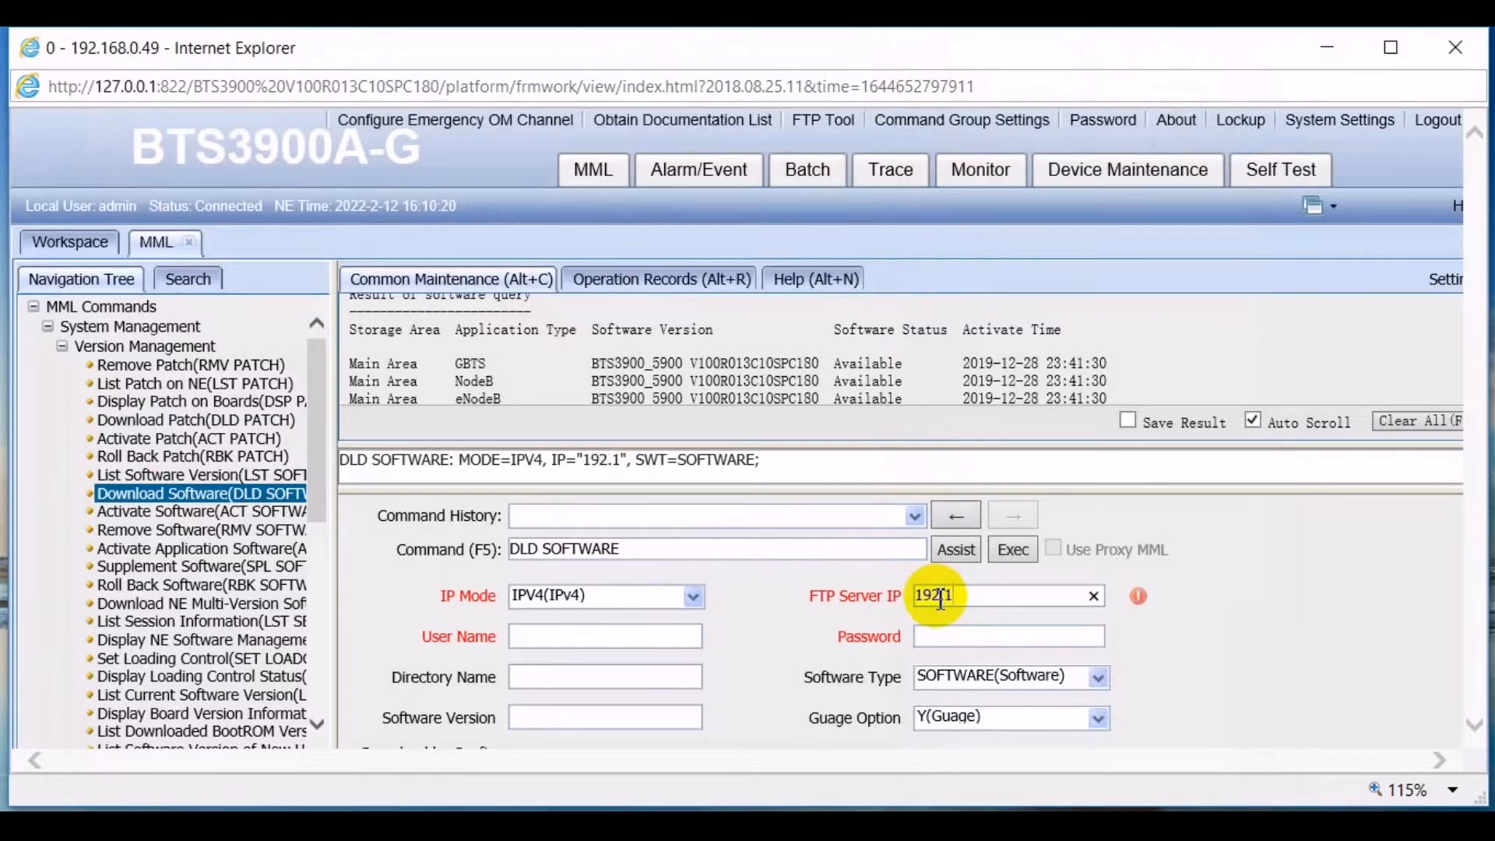
{"action": "type", "text": "68."}
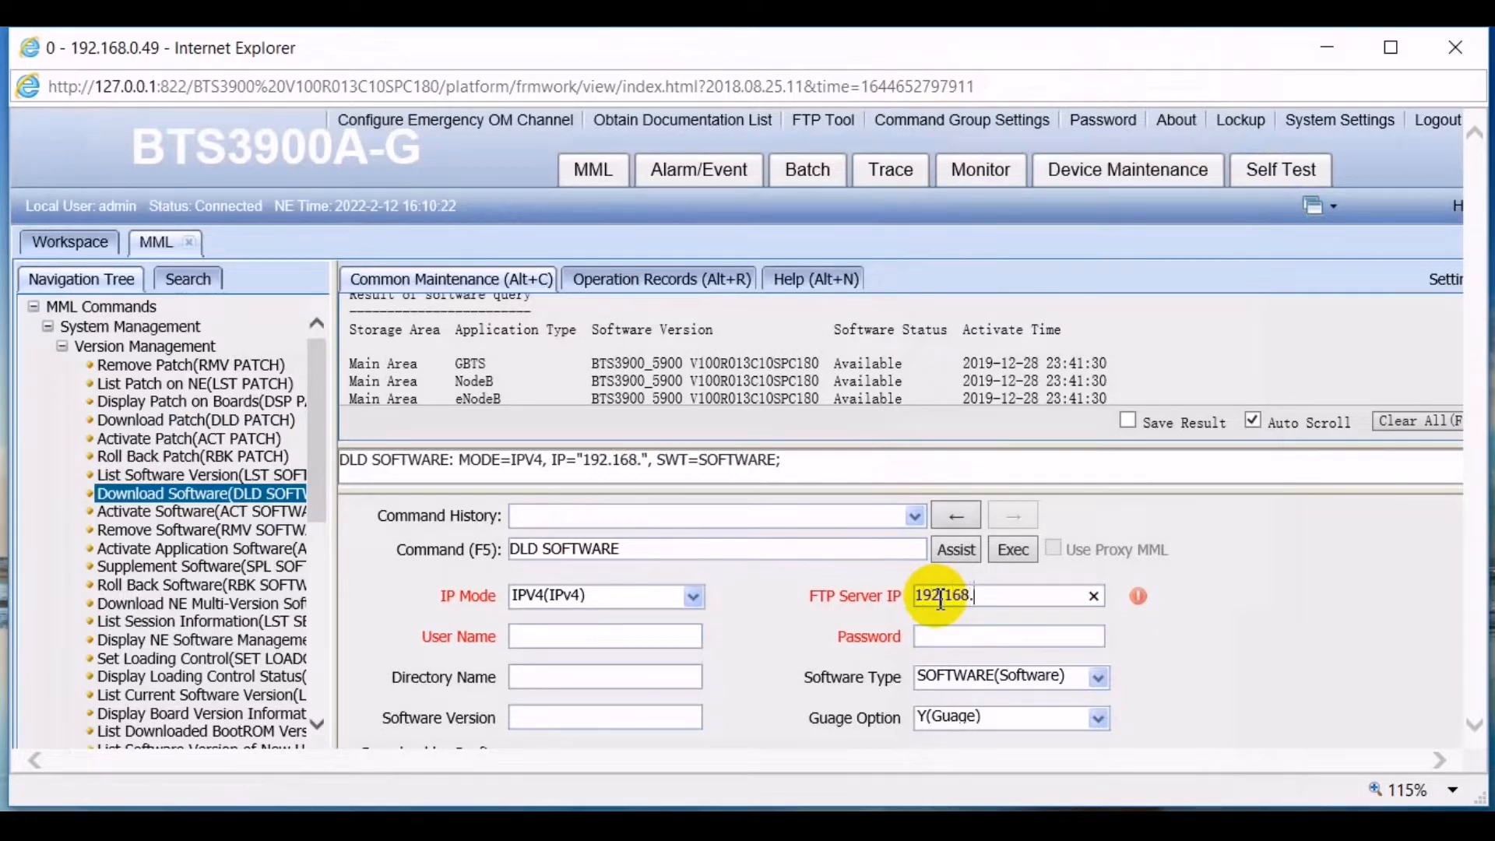
{"action": "type", "text": "0.13"}
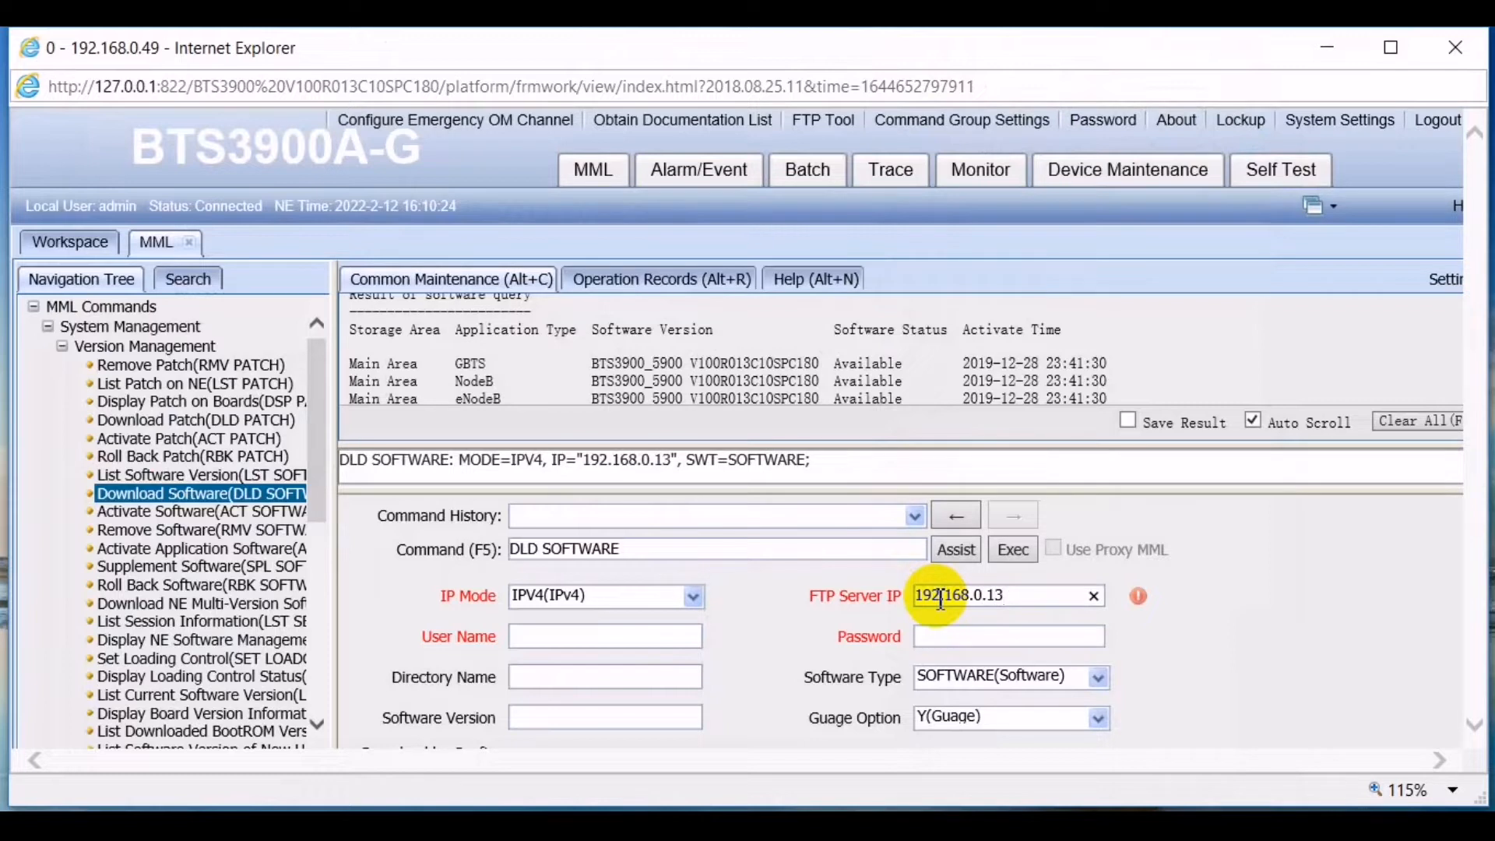
{"action": "left_click", "coordinate": [587, 643]}
{"action": "type", "text": "a"}
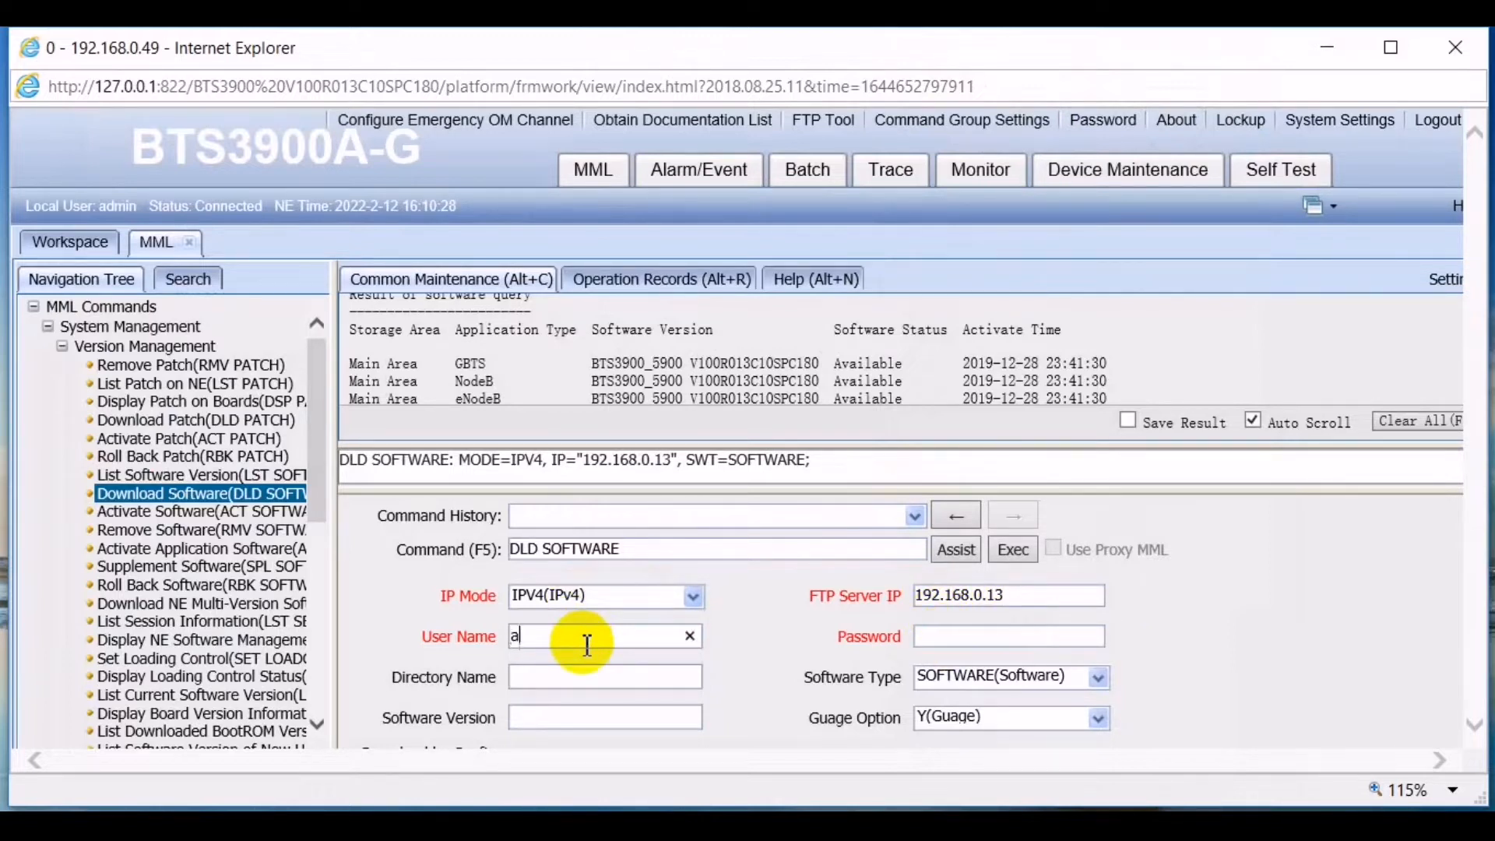
{"action": "type", "text": "di"}
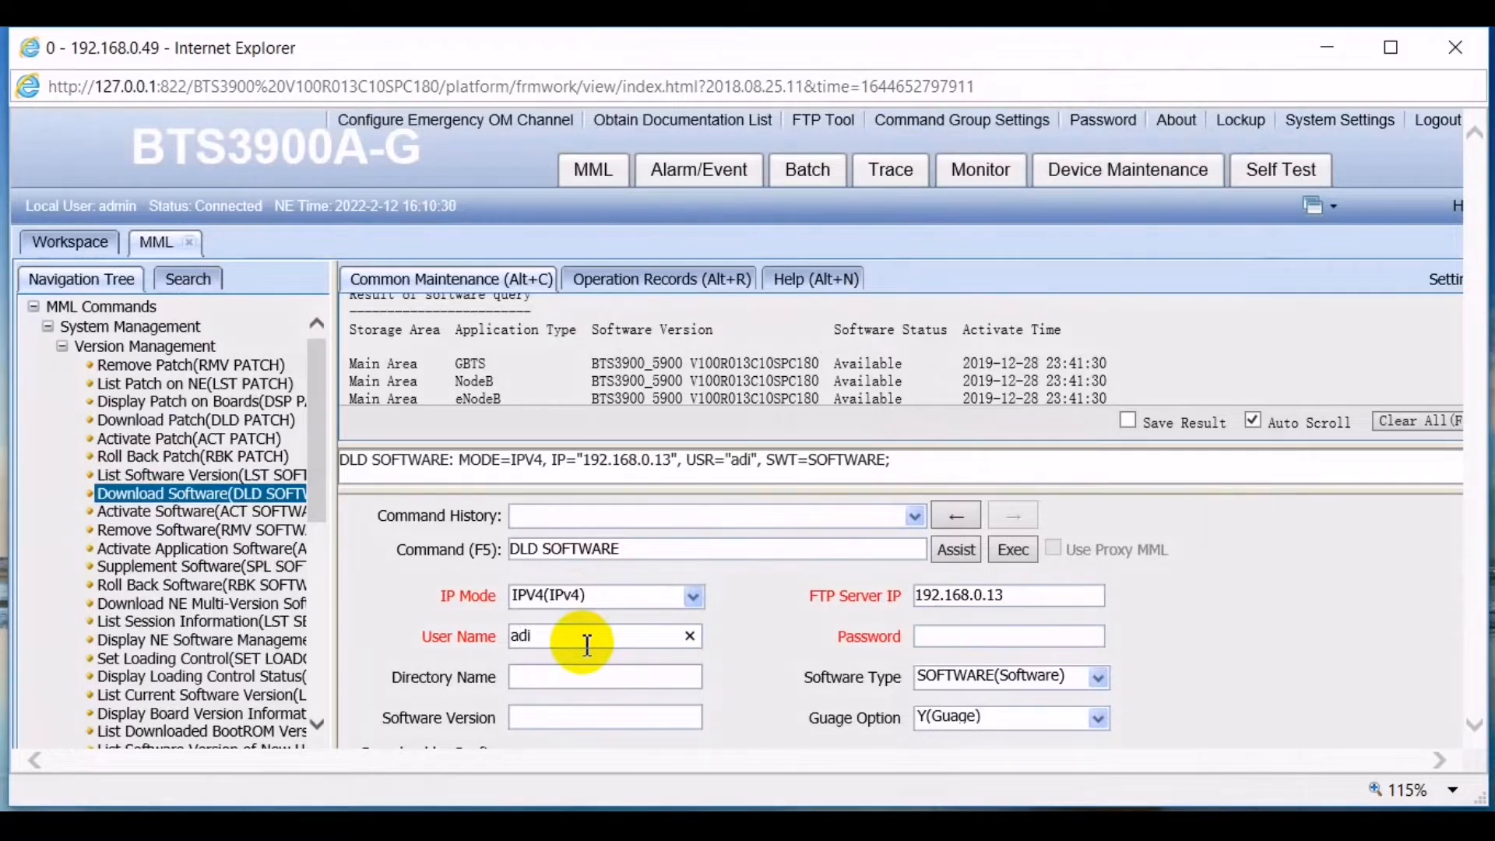
{"action": "key", "text": "BackSpace"}
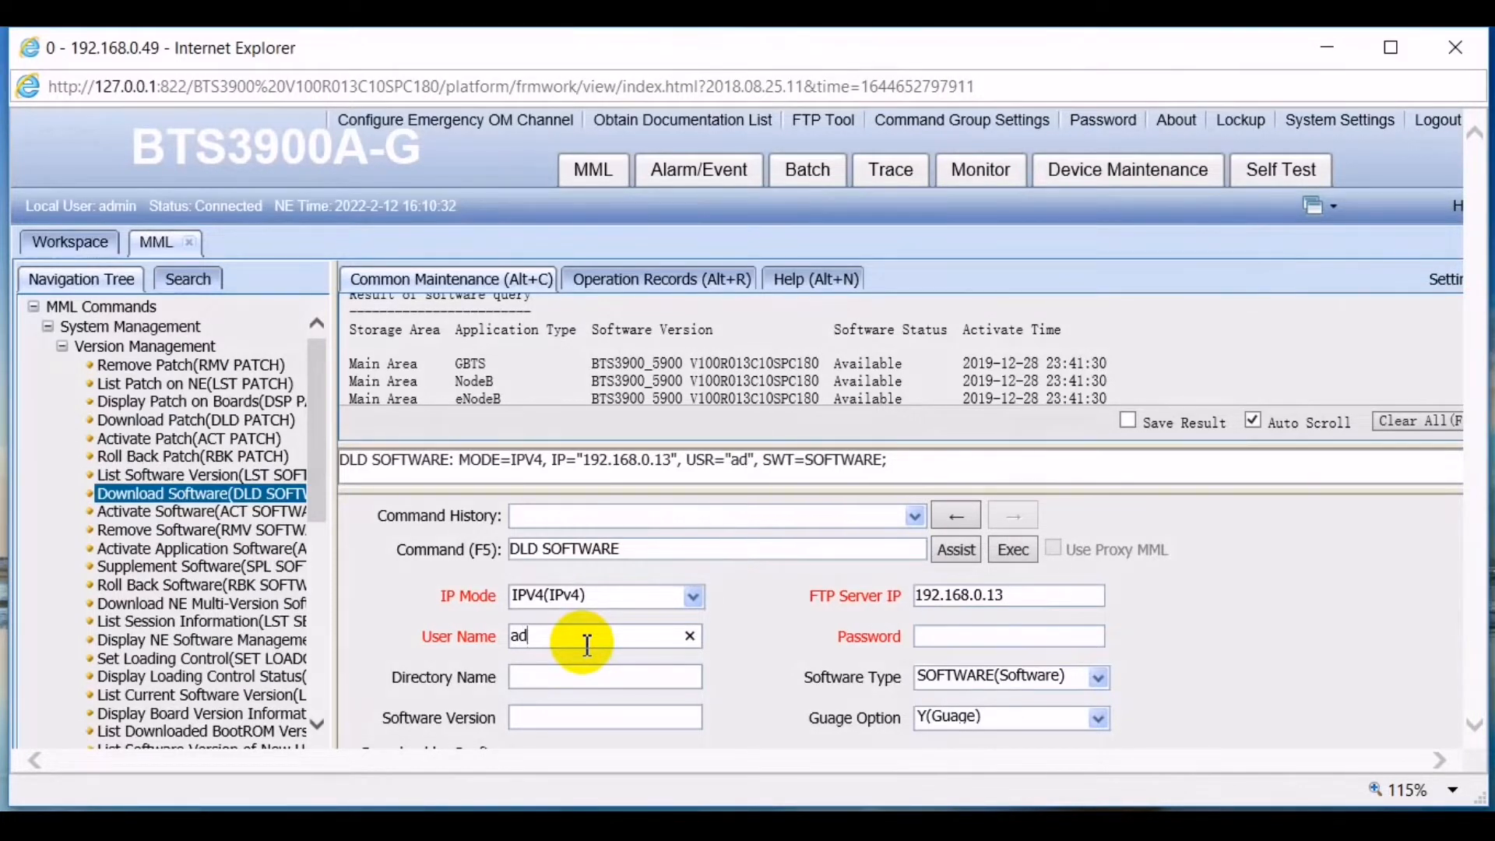
{"action": "type", "text": "min"}
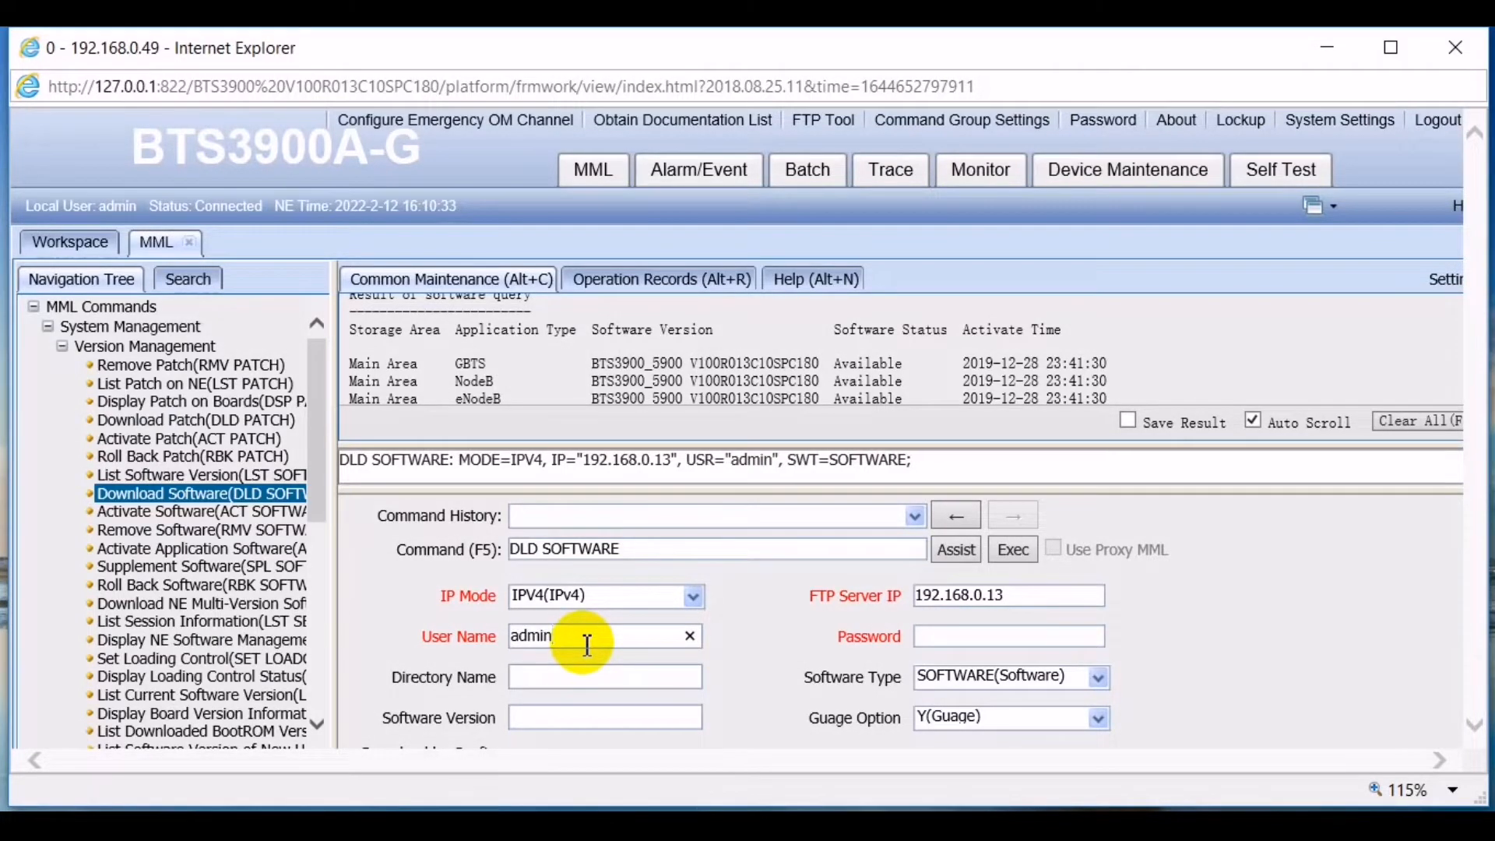
{"action": "left_click", "coordinate": [959, 637]}
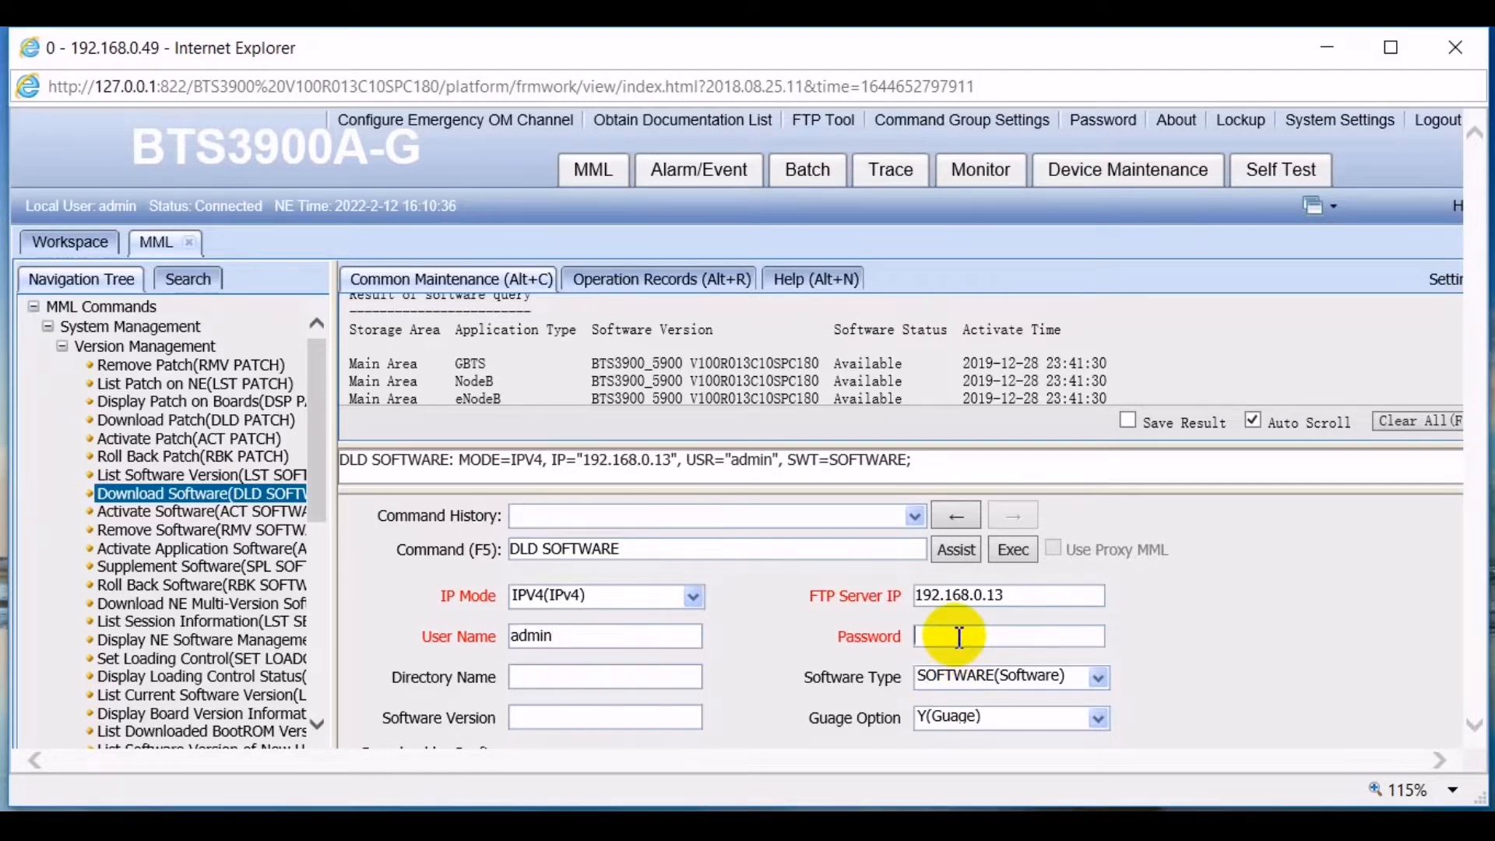
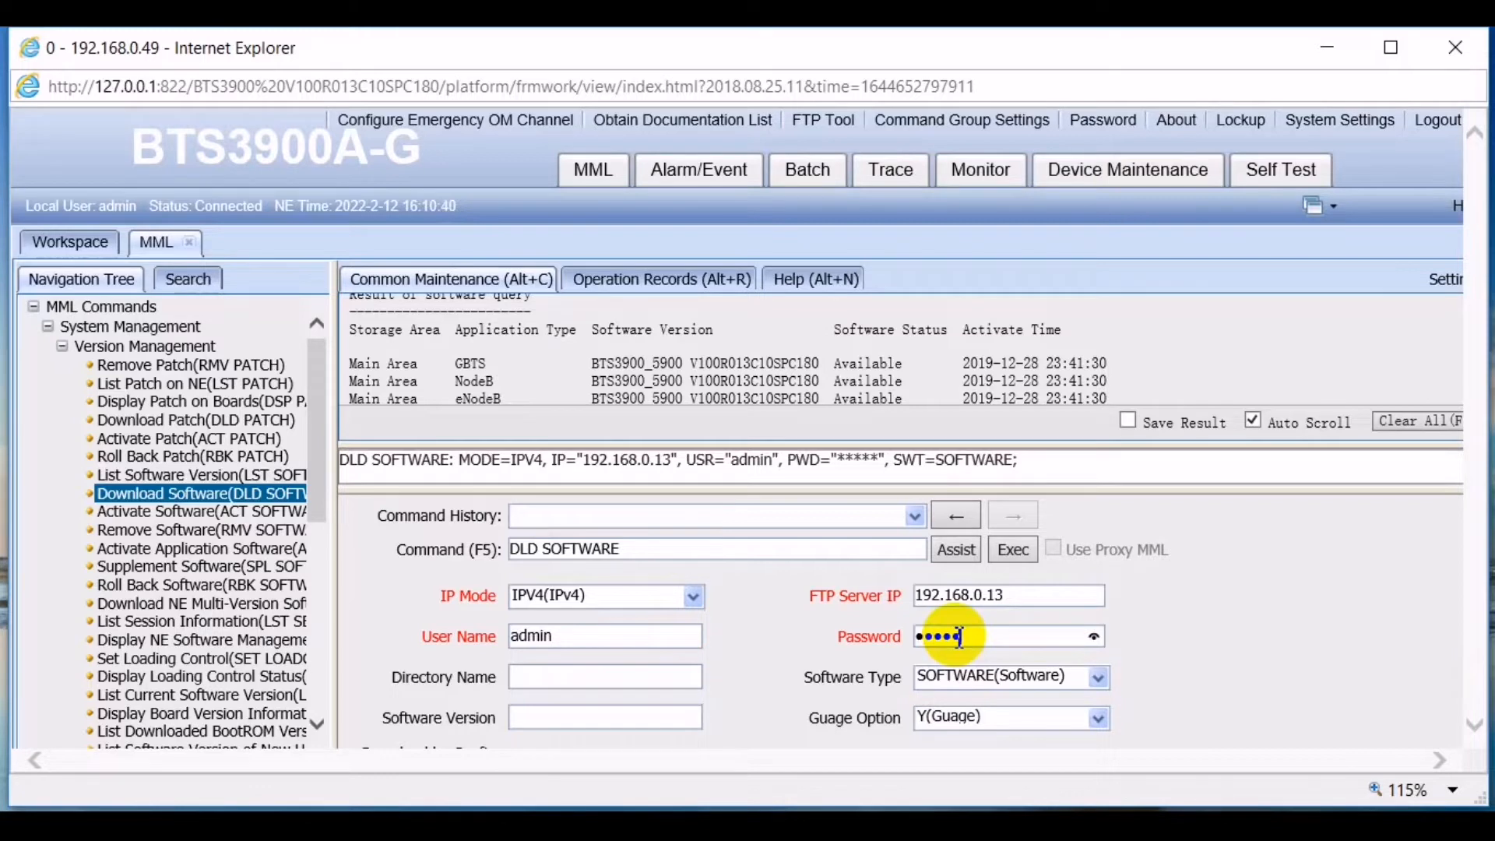
{"action": "left_click", "coordinate": [561, 678]}
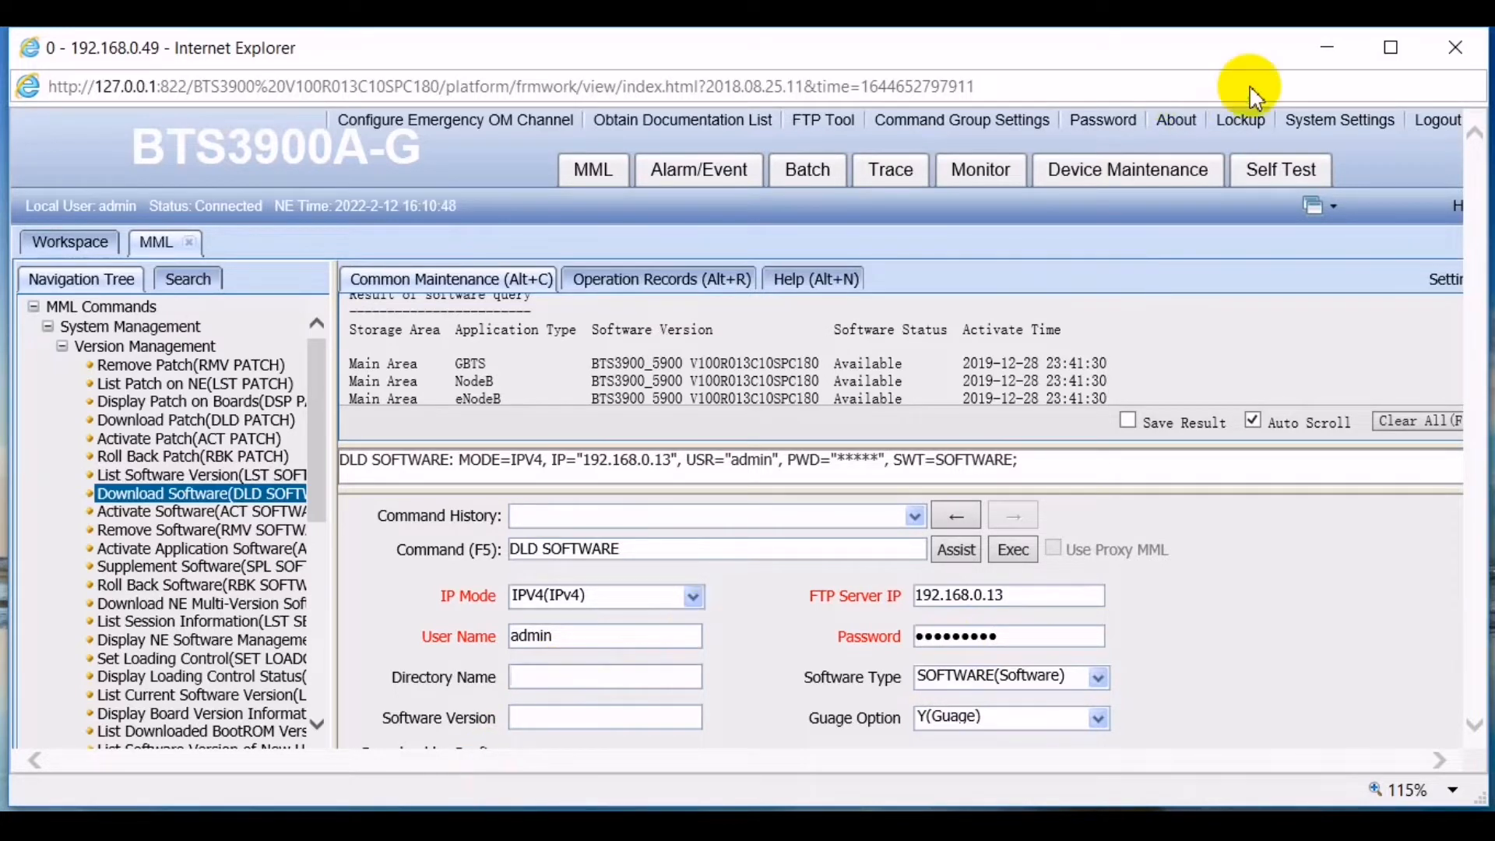
{"action": "left_click", "coordinate": [1323, 44]}
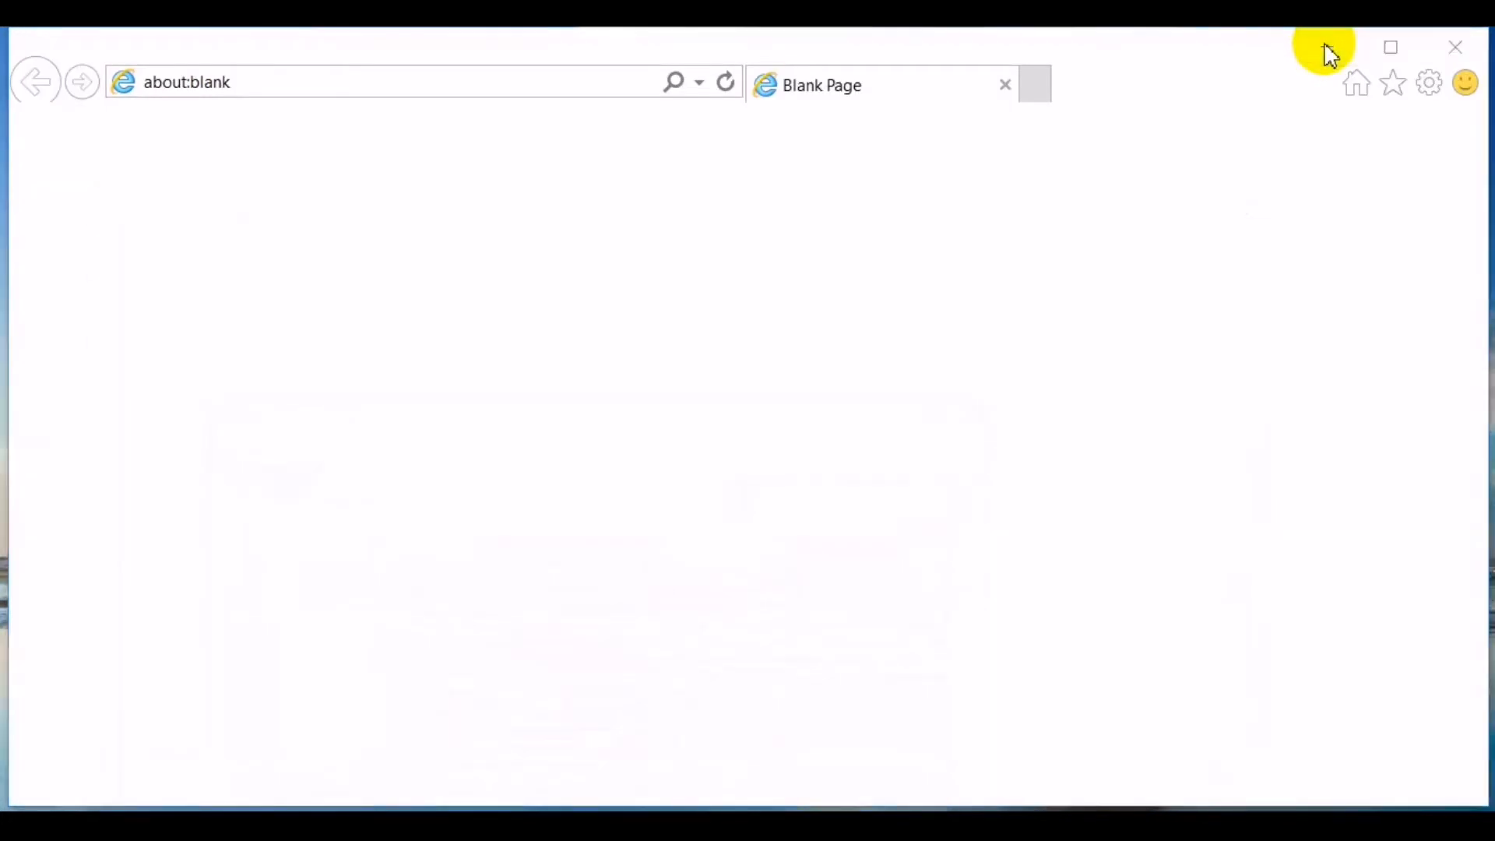
- Open 'Huawei Softewr uplode.txt' in Notepad and copy its D:\...\WorkDir path
{"action": "left_click", "coordinate": [1323, 46]}
{"action": "double_click", "coordinate": [369, 492]}
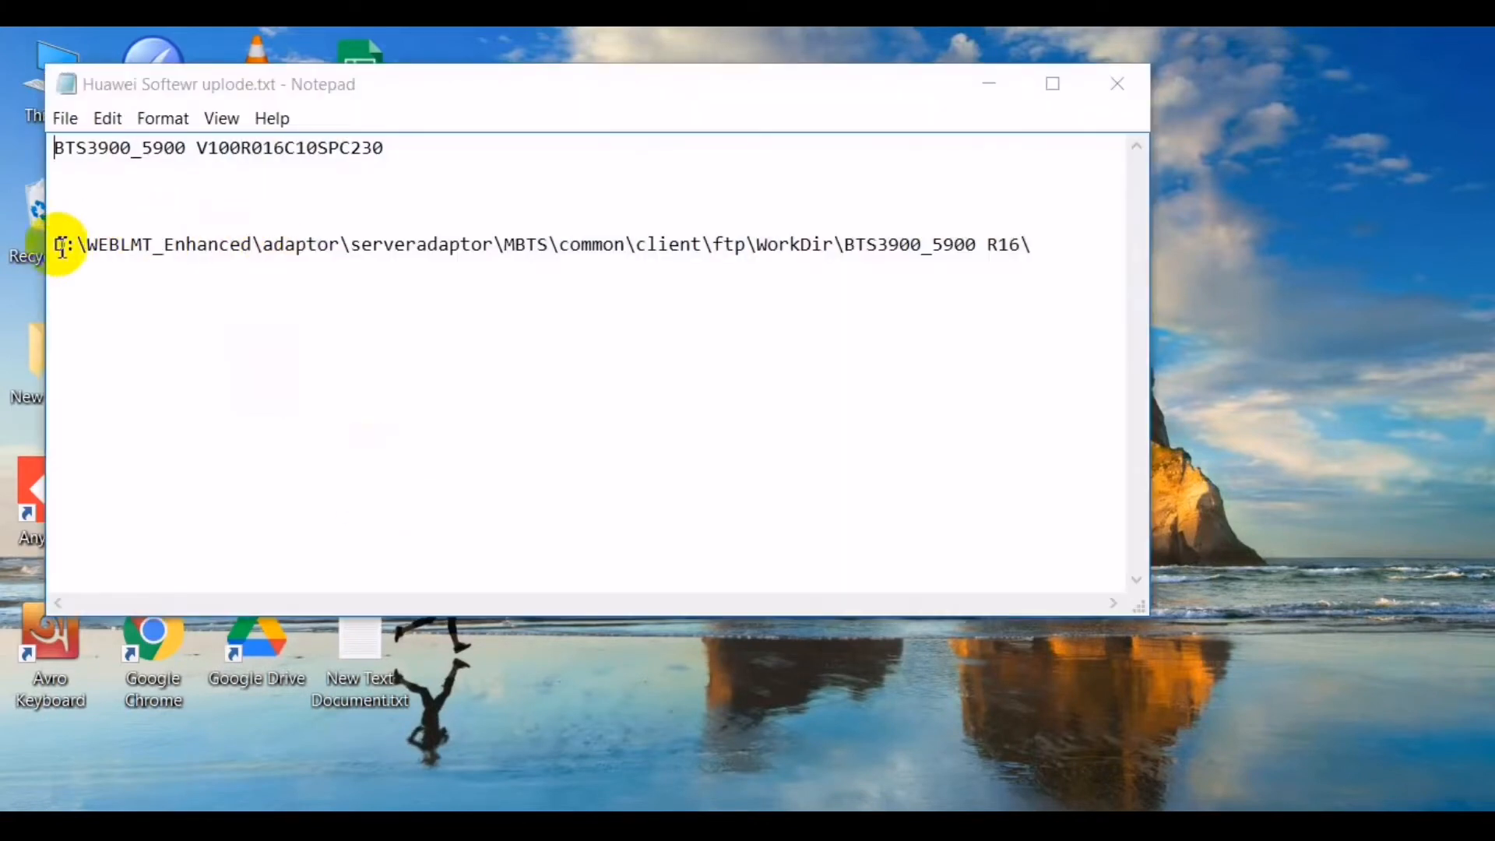
{"action": "left_click_drag", "start_coordinate": [54, 241], "coordinate": [837, 242]}
{"action": "key", "text": "ctrl+c"}
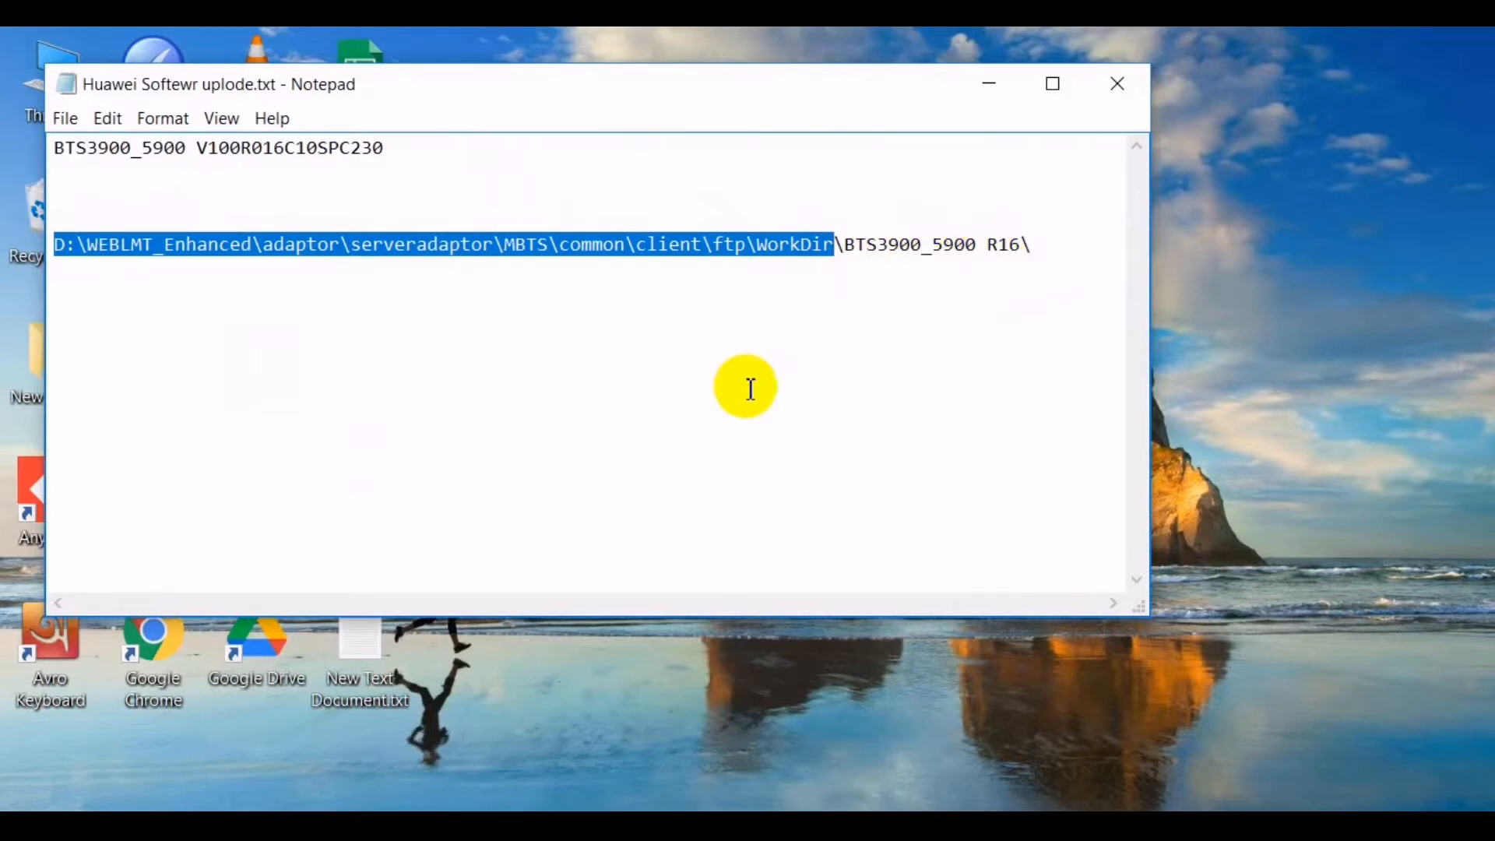
{"action": "key", "text": "super+e"}
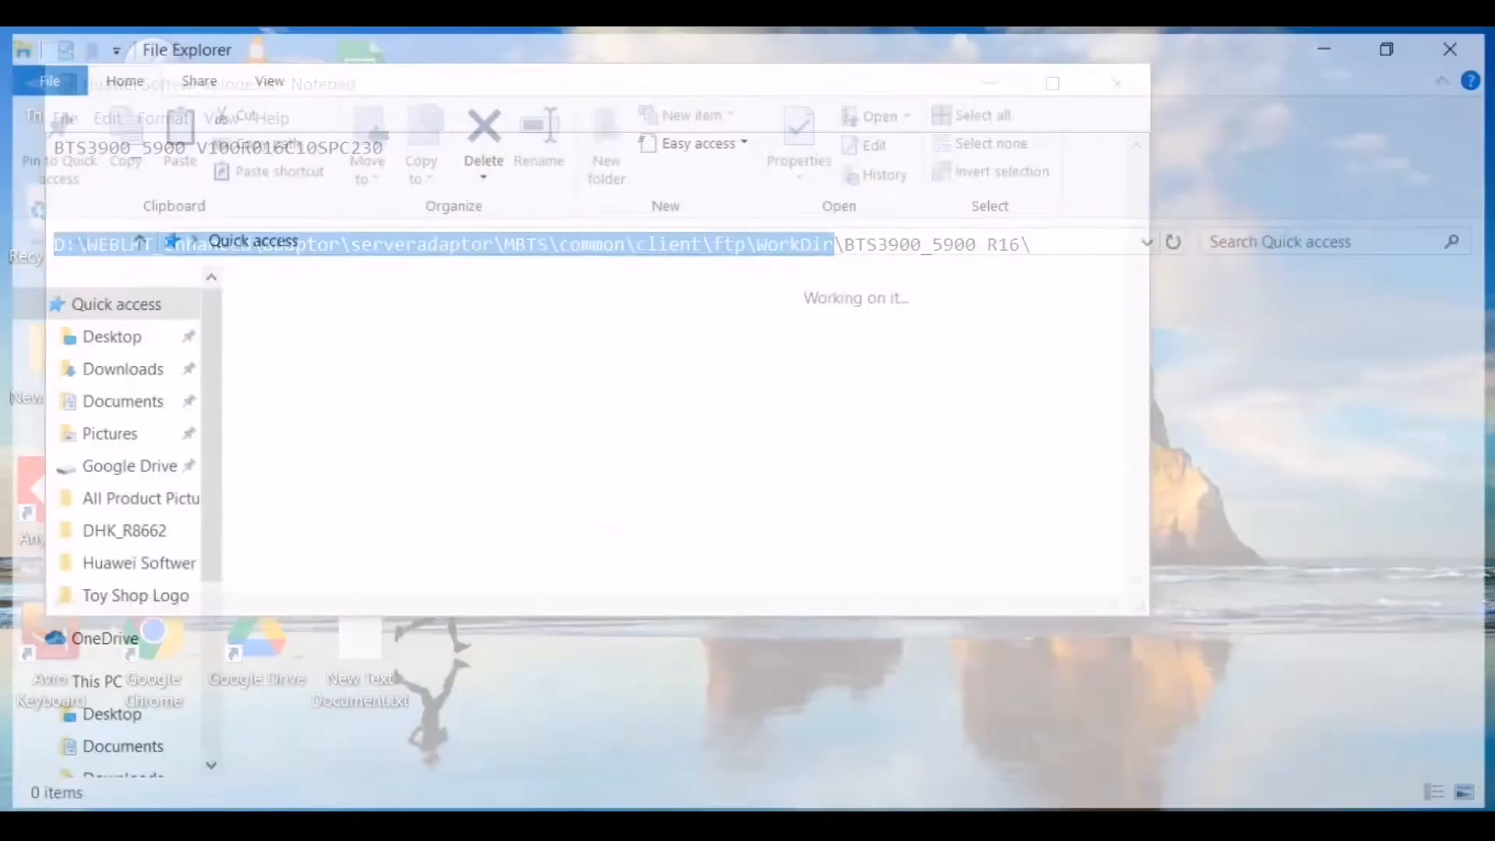
- Navigate File Explorer to the pasted WorkDir path, showing BTS3900_5900 R16 and the V100R016C10SPC230 archive
{"action": "left_click", "coordinate": [613, 243]}
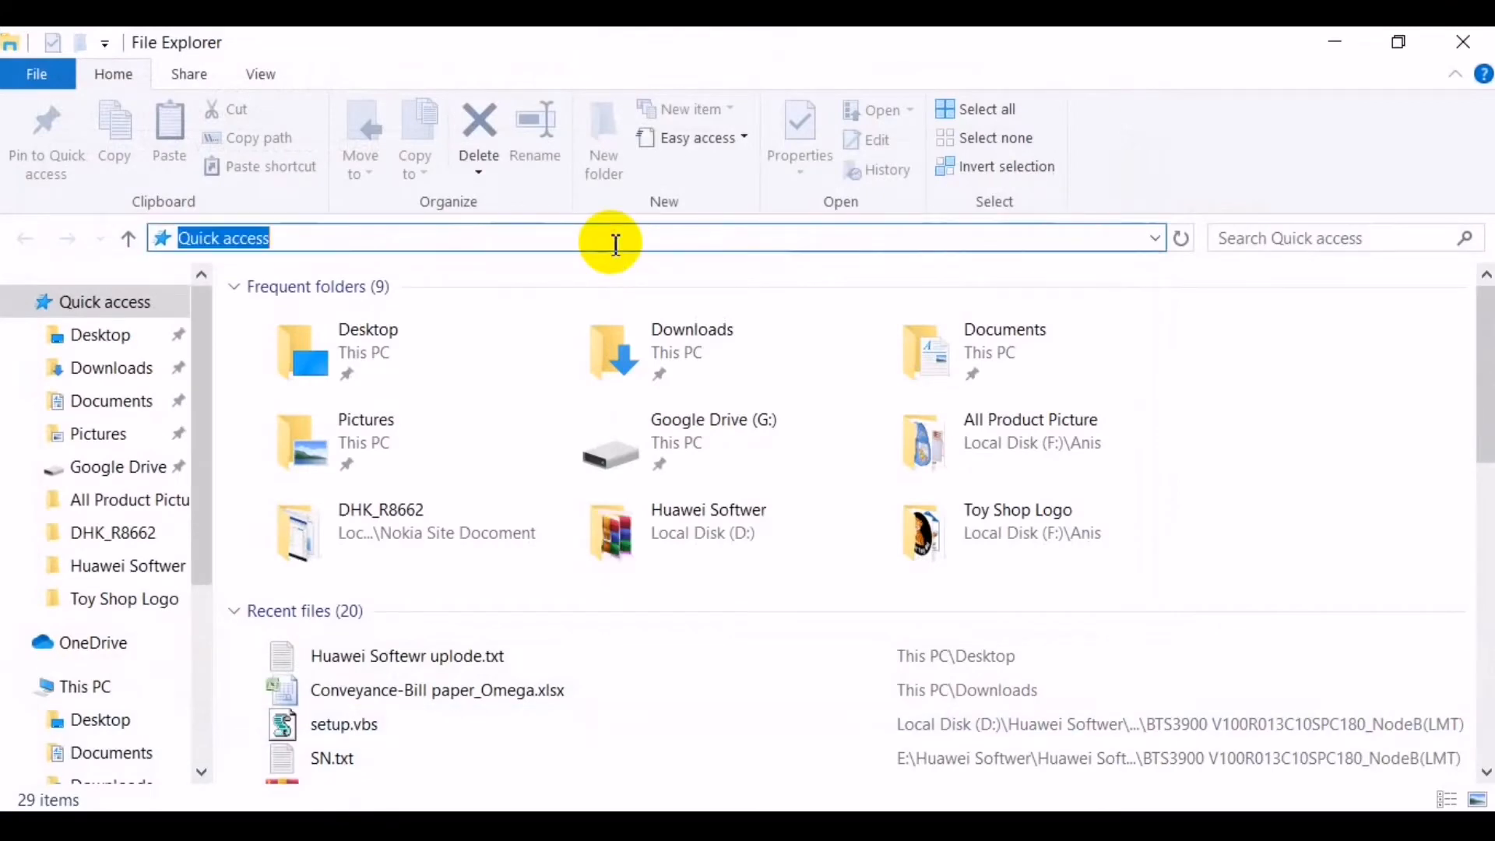
{"action": "key", "text": "ctrl+v"}
{"action": "key", "text": "Return"}
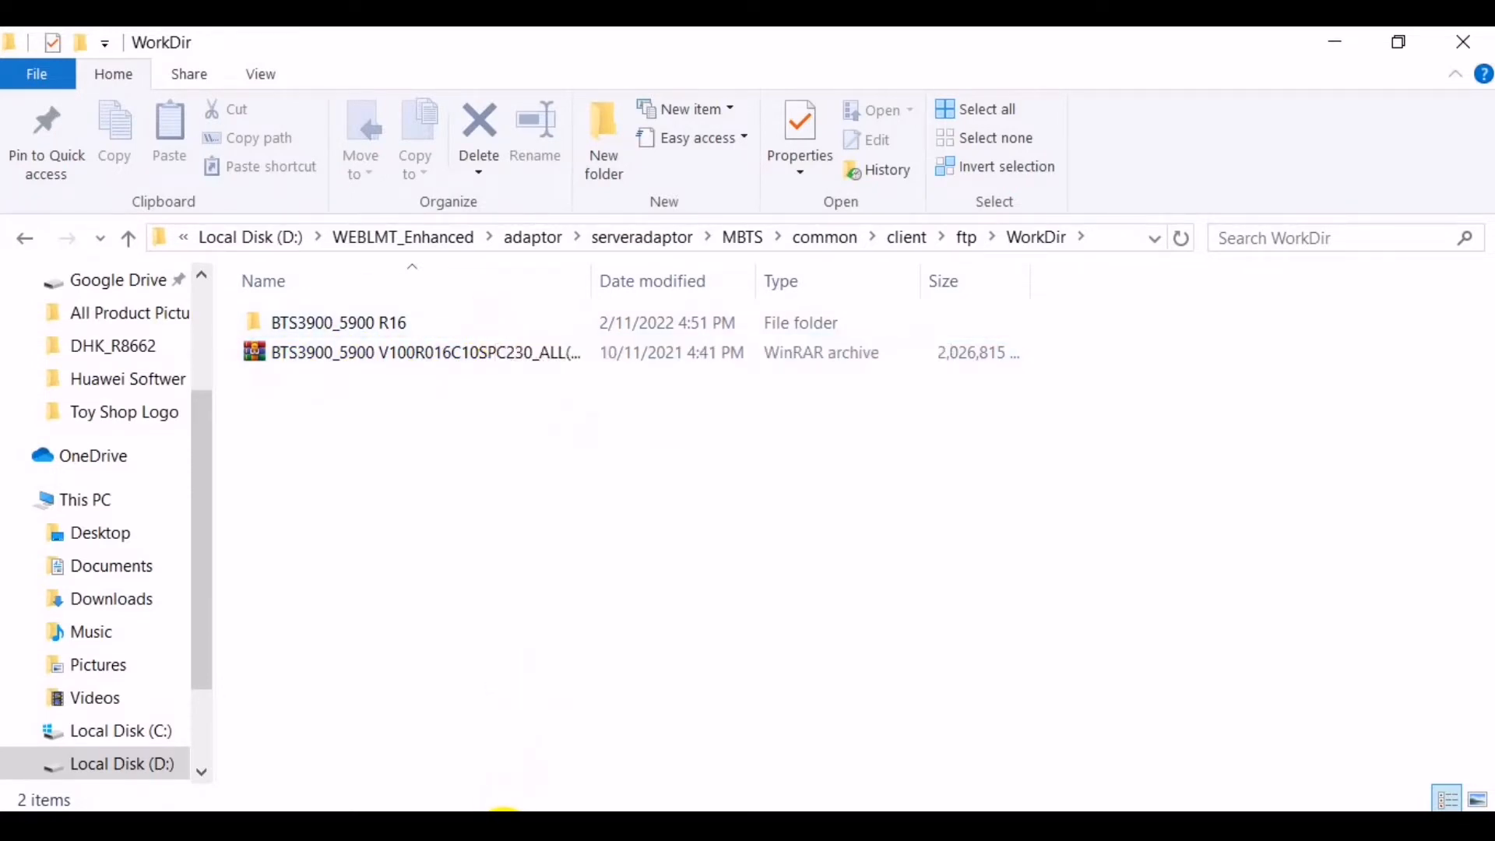
{"action": "left_click", "coordinate": [503, 809]}
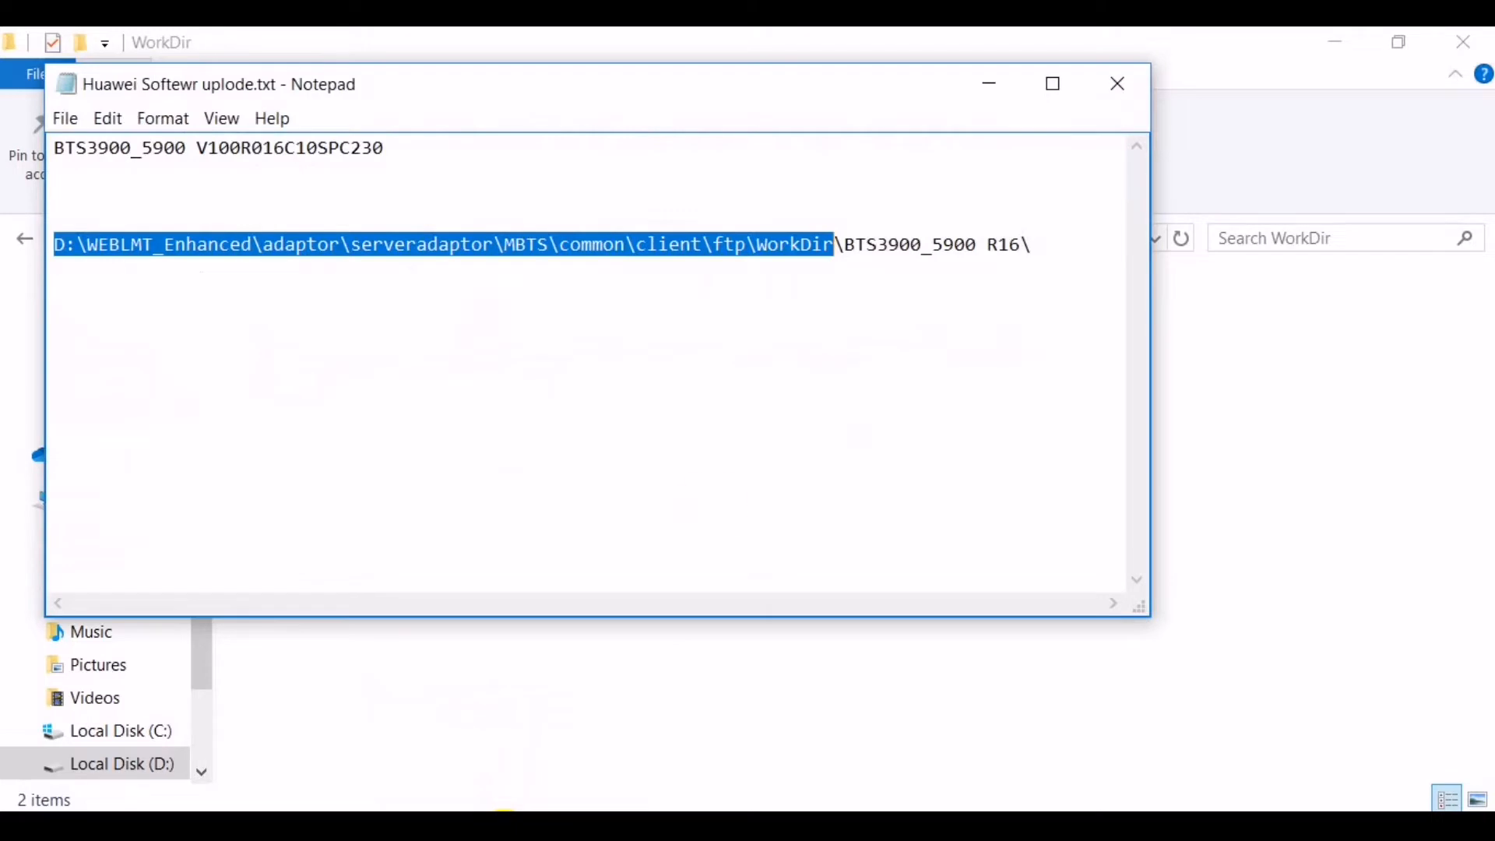
- Copy the whole WorkDir\BTS3900_5900 R16\ path line in Notepad and return to Web LMT
{"action": "left_click", "coordinate": [1046, 250]}
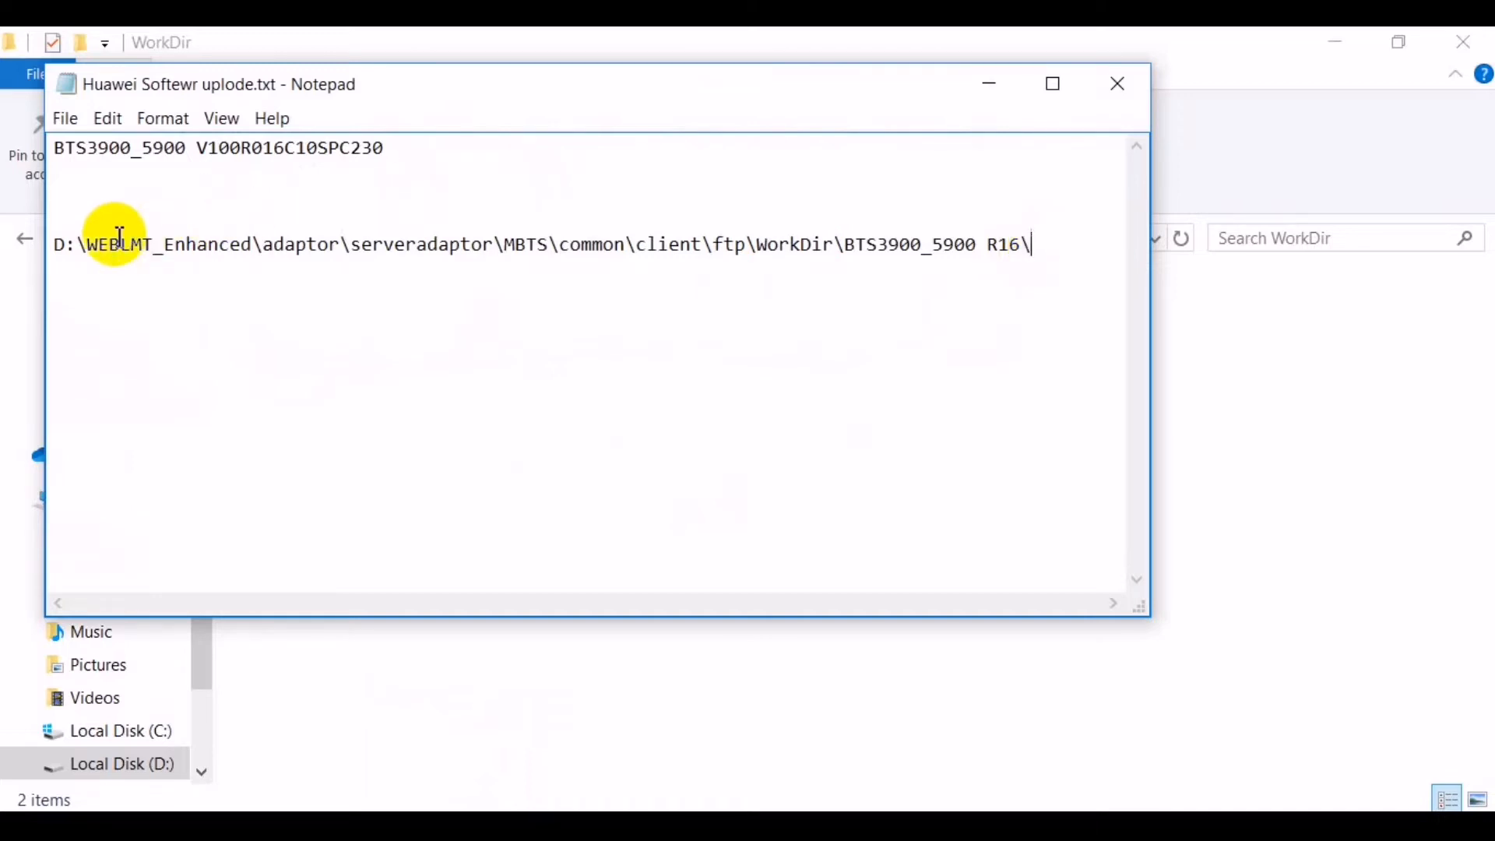
{"action": "triple_click", "coordinate": [57, 243]}
{"action": "key", "text": "ctrl+c"}
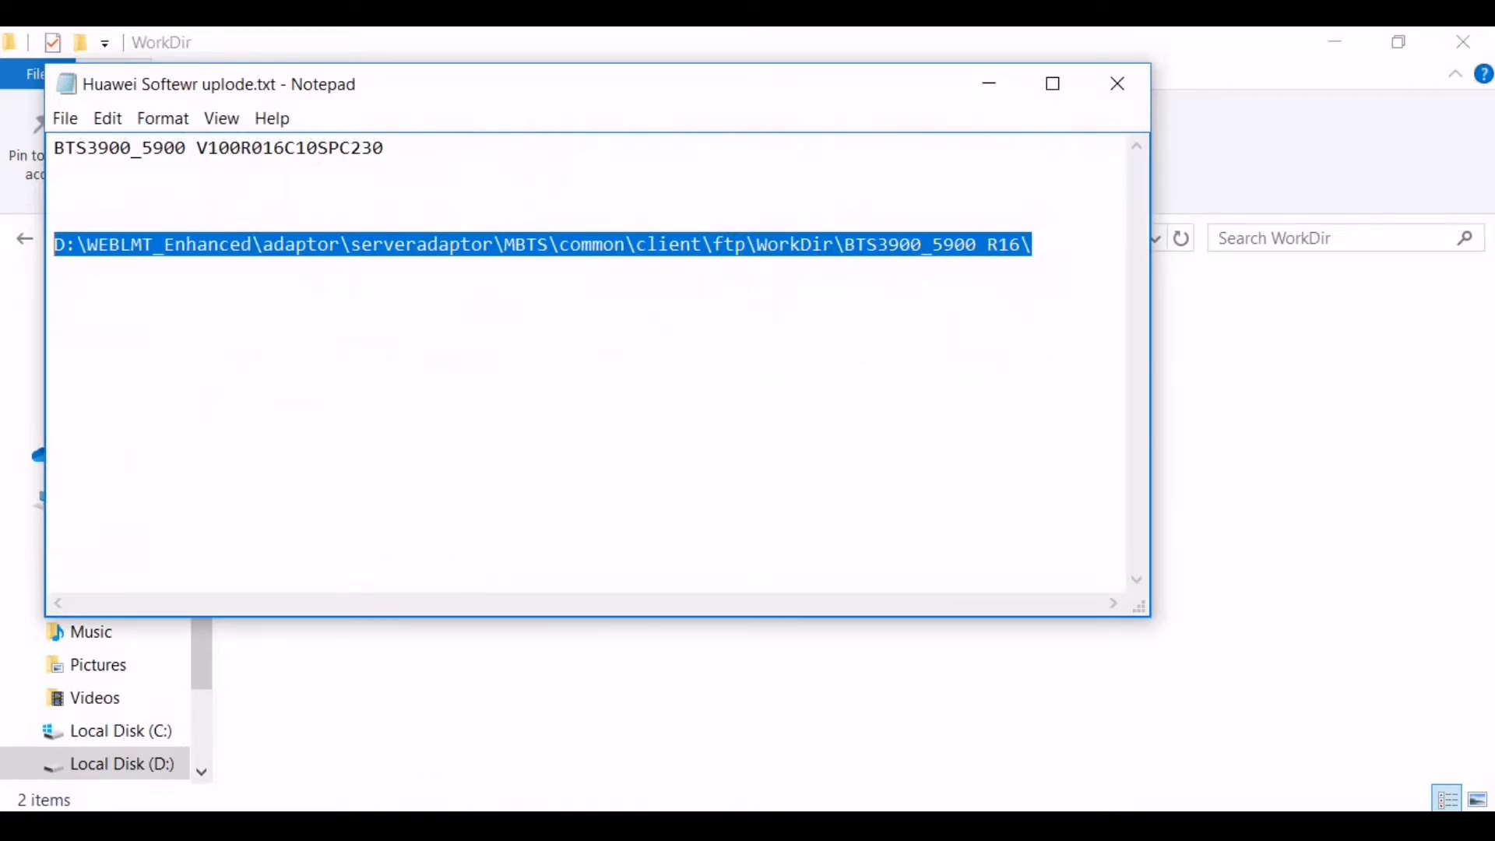
{"action": "left_click", "coordinate": [506, 752]}
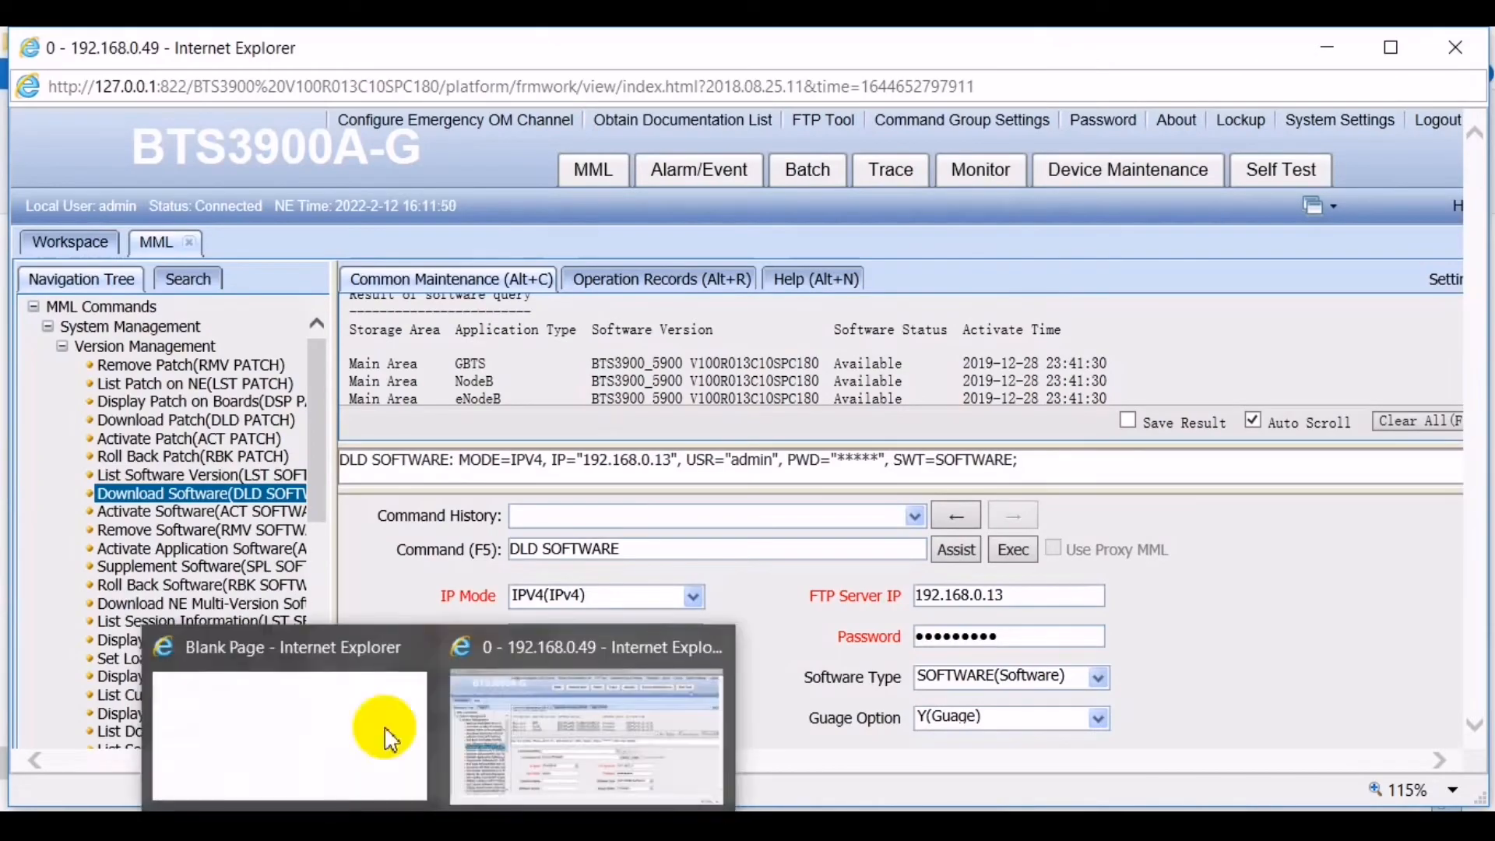
- Close the blank page and paste the WorkDir\BTS3900_5900 R16\ path into Directory Name
{"action": "left_click", "coordinate": [411, 645]}
{"action": "left_click", "coordinate": [452, 718]}
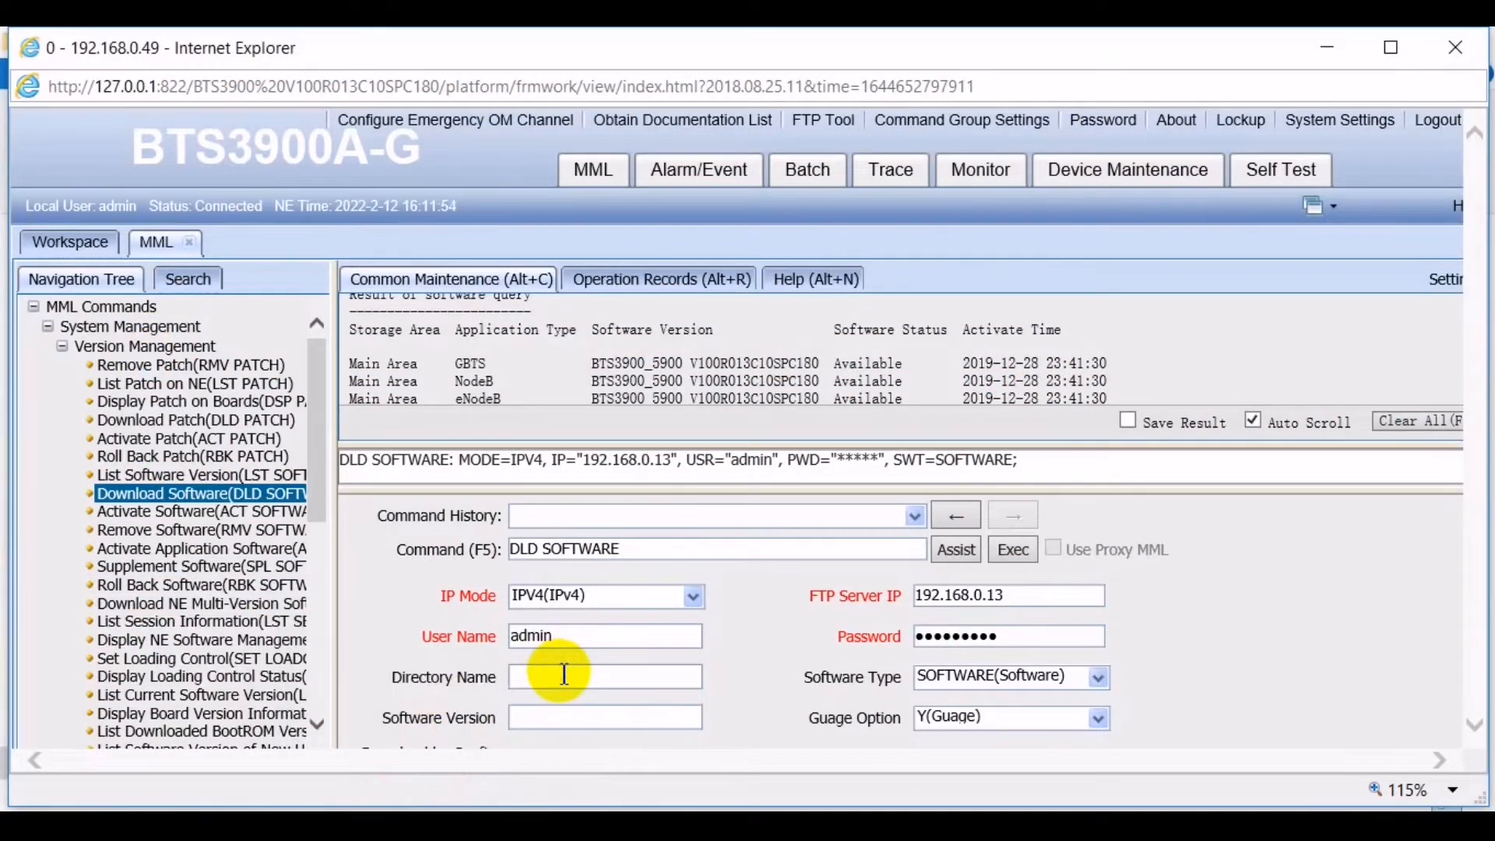
{"action": "key", "text": "ctrl+v"}
{"action": "left_click", "coordinate": [765, 677]}
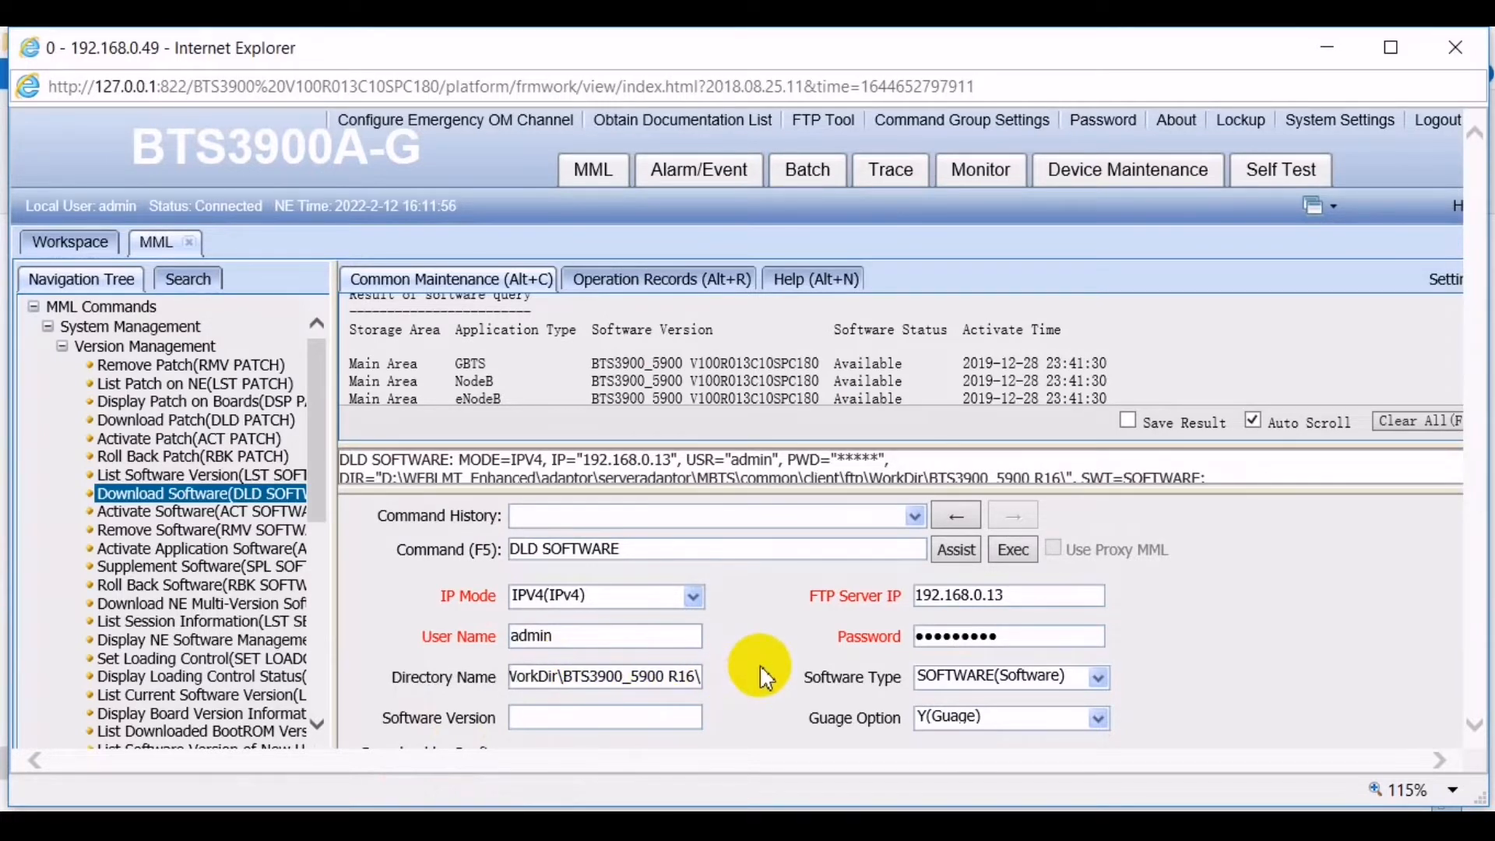
{"action": "scroll", "coordinate": [766, 677], "scroll_direction": "down", "scroll_amount": 1}
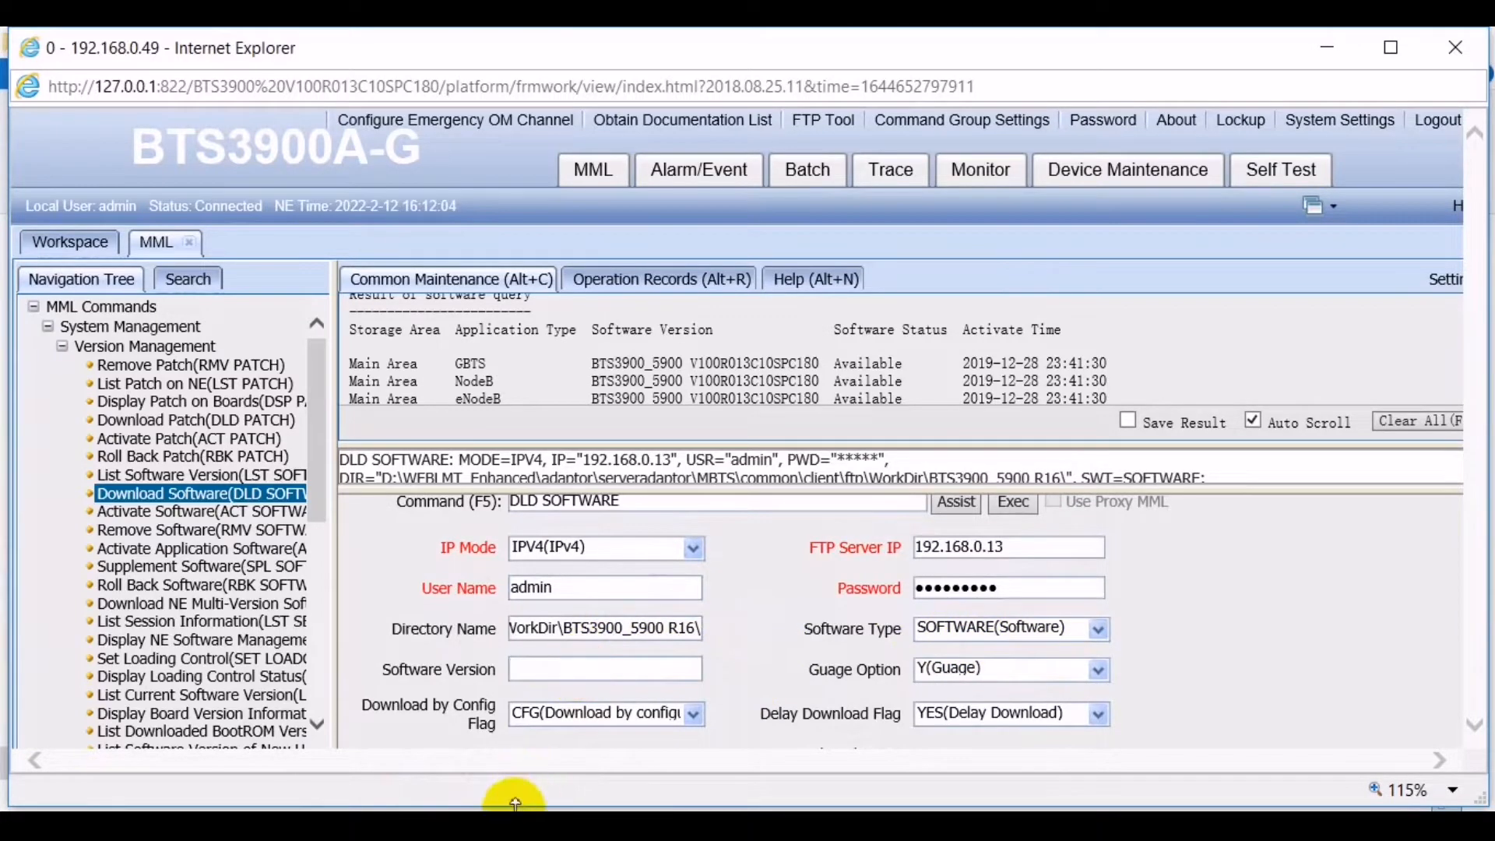
- Select the BTS3900_5900 V100R016C10SPC230 version line in Notepad and go back to the Software Version field
{"action": "left_click", "coordinate": [514, 826]}
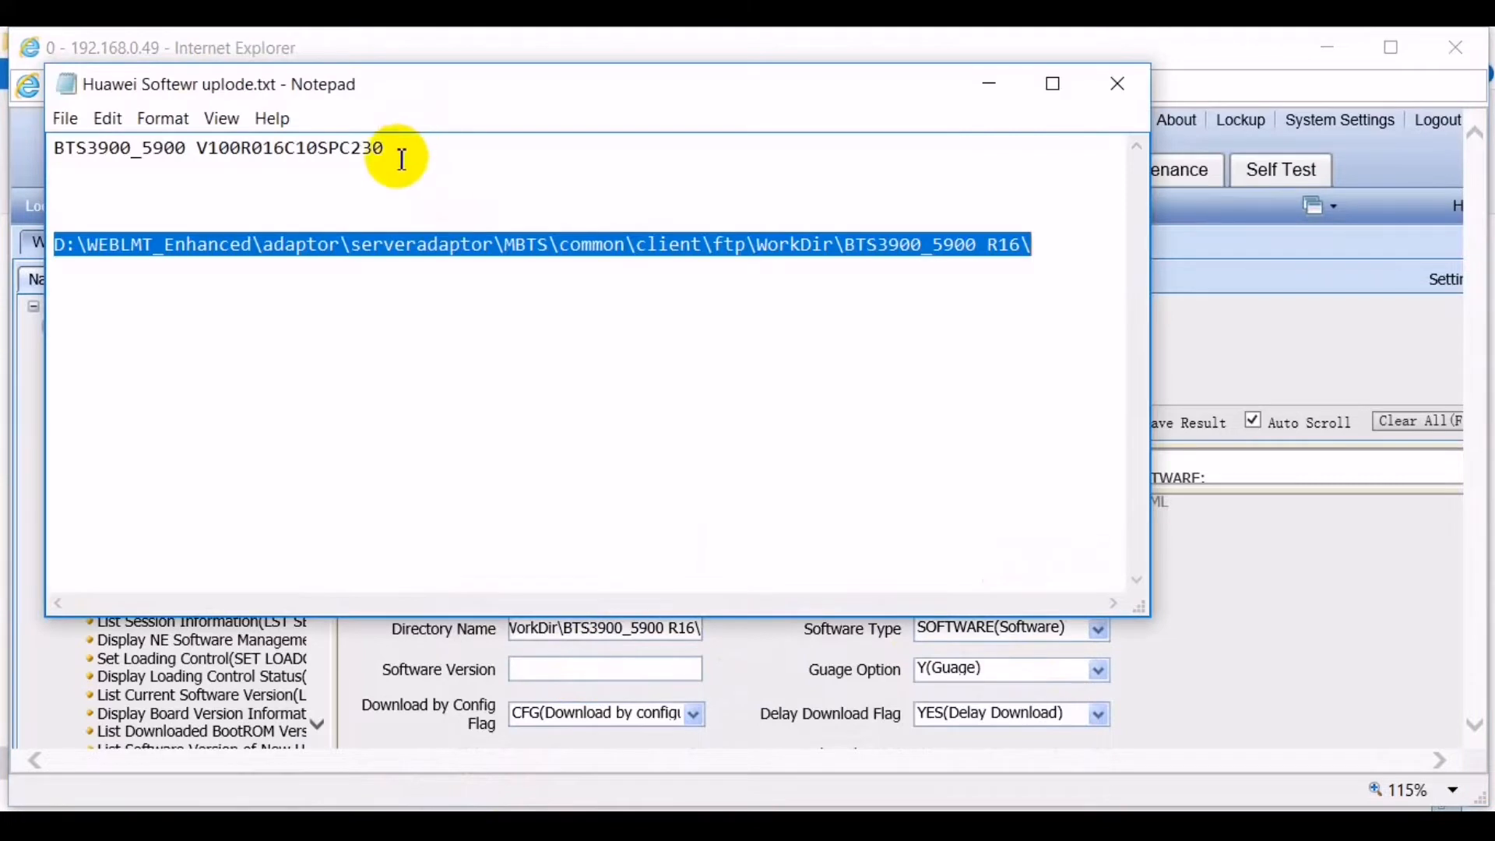
{"action": "left_click", "coordinate": [414, 144]}
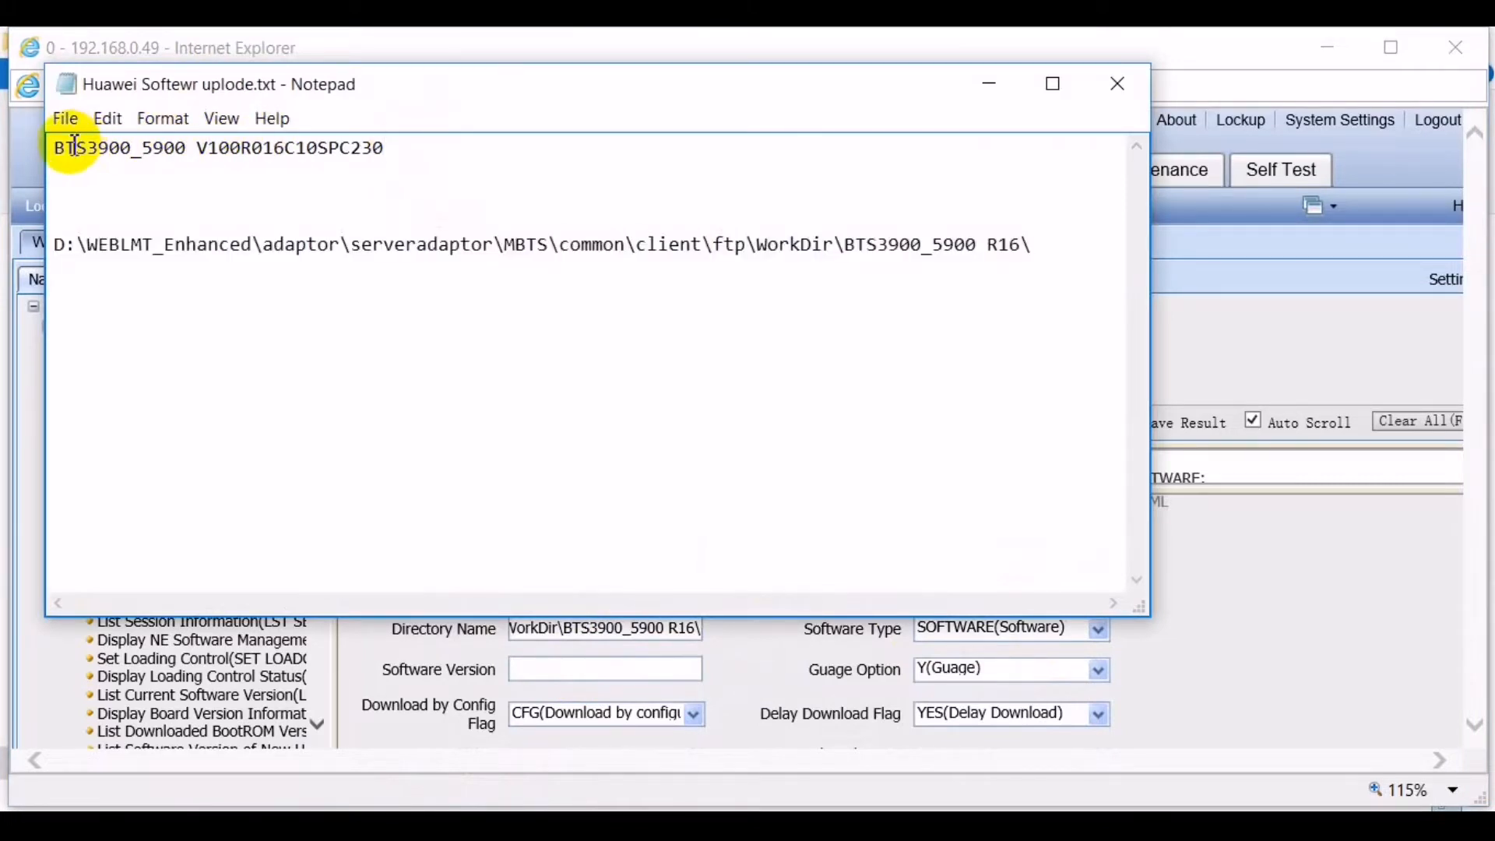
{"action": "left_click", "coordinate": [60, 150], "text": "shift"}
{"action": "key", "text": "ctrl+c"}
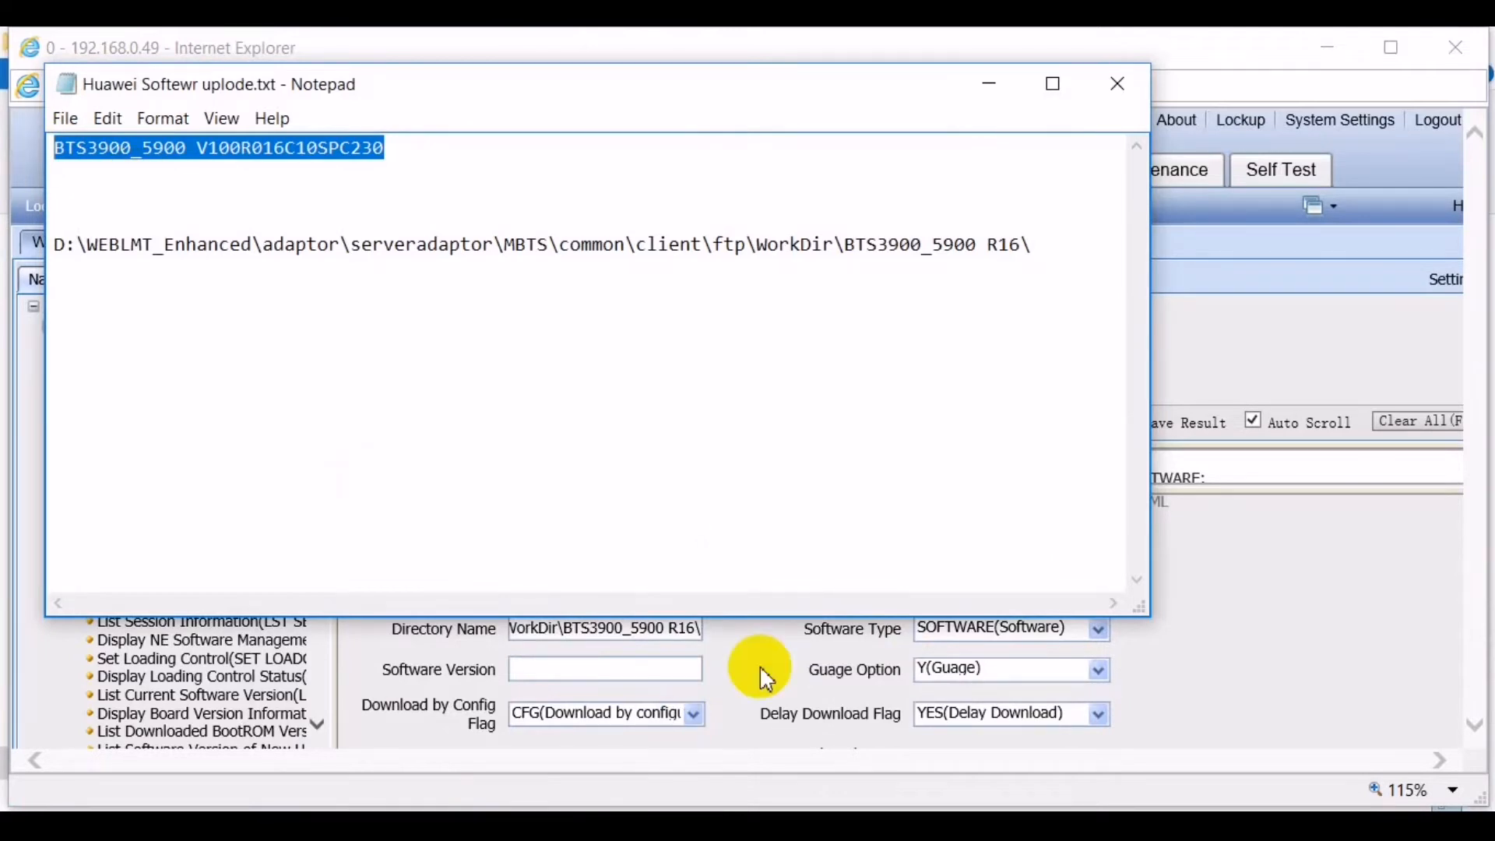
{"action": "left_click", "coordinate": [663, 661]}
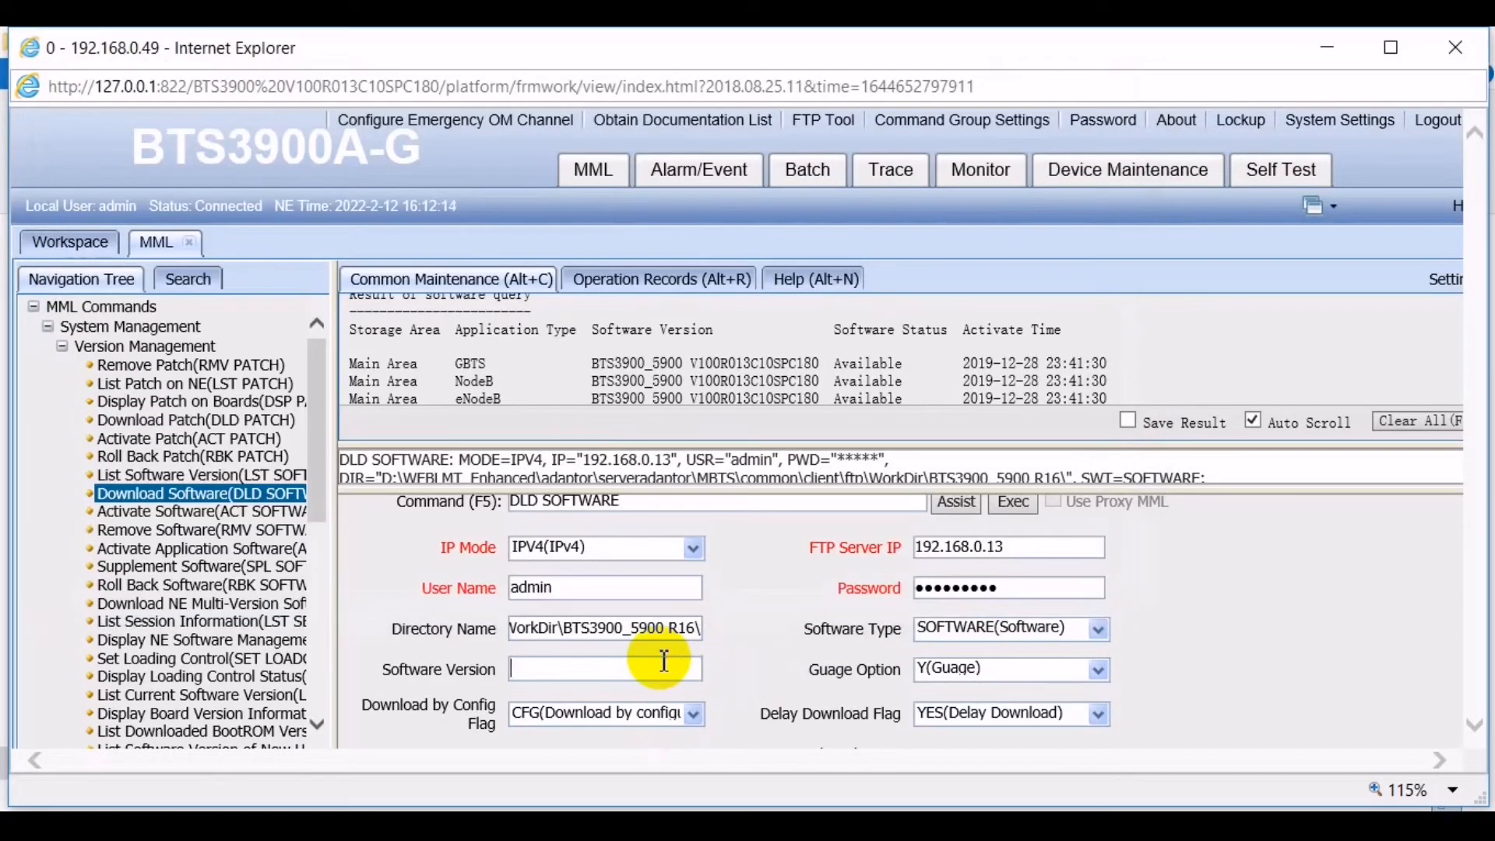
- Paste BTS3900_5900 V100R016C10SPC230 into Software Version and keep the config flag CFG
{"action": "key", "text": "ctrl+v"}
{"action": "scroll", "coordinate": [759, 654], "scroll_direction": "down", "scroll_amount": 2}
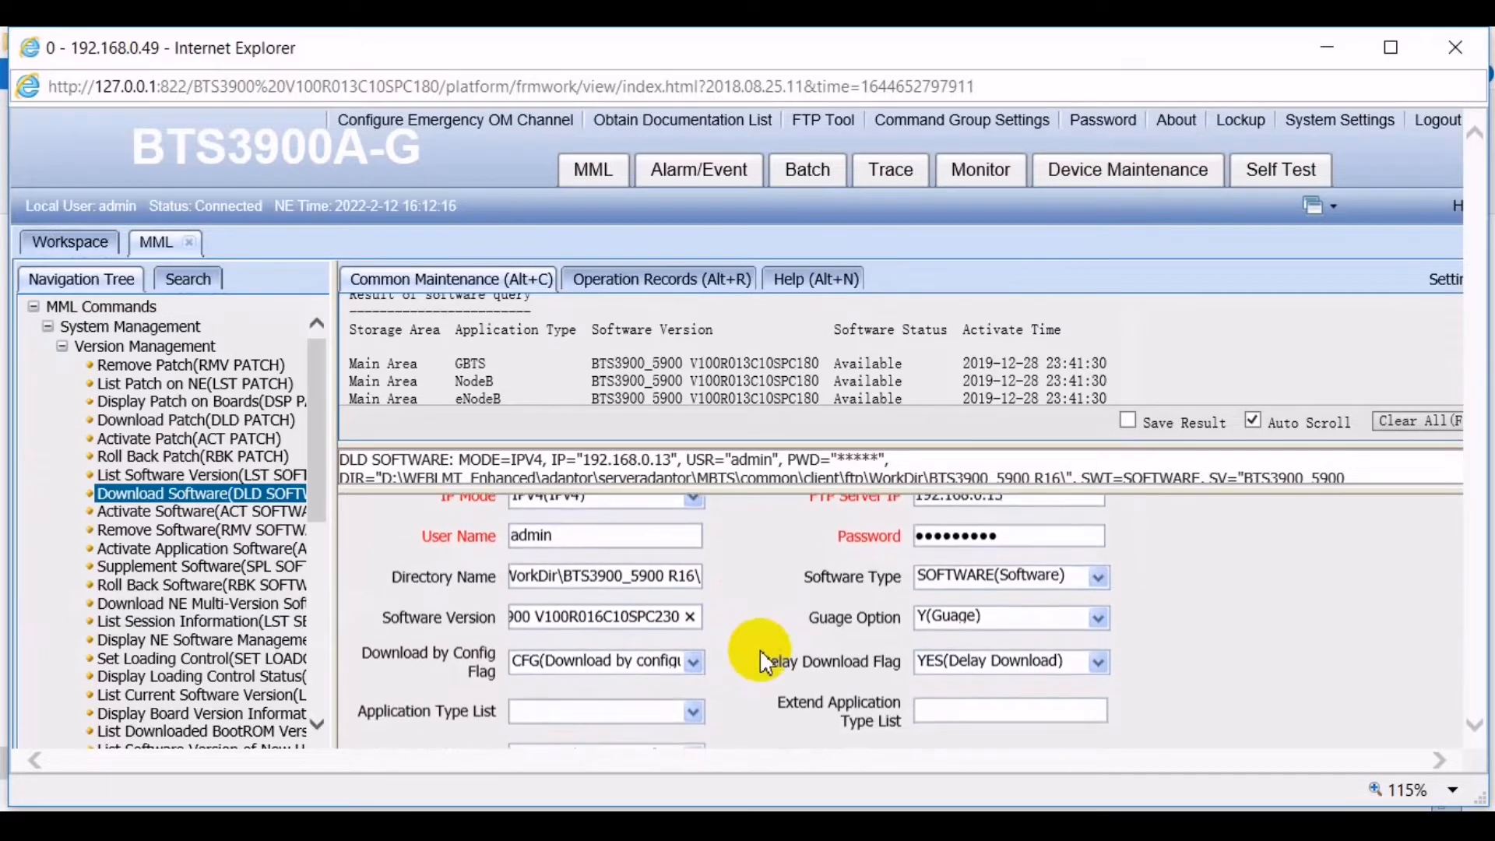
{"action": "left_click", "coordinate": [691, 654]}
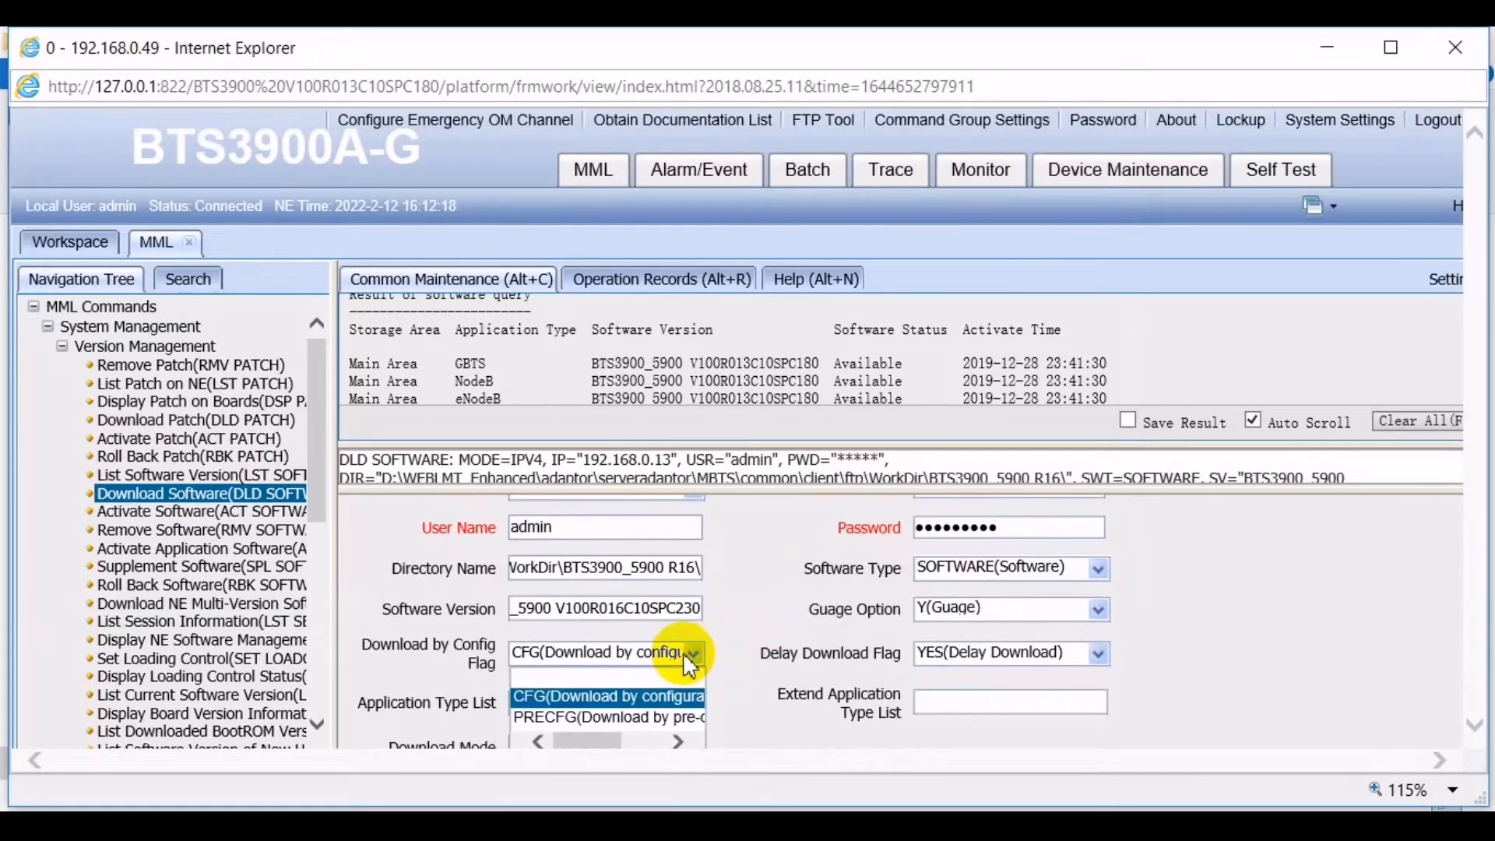
{"action": "left_click", "coordinate": [743, 685]}
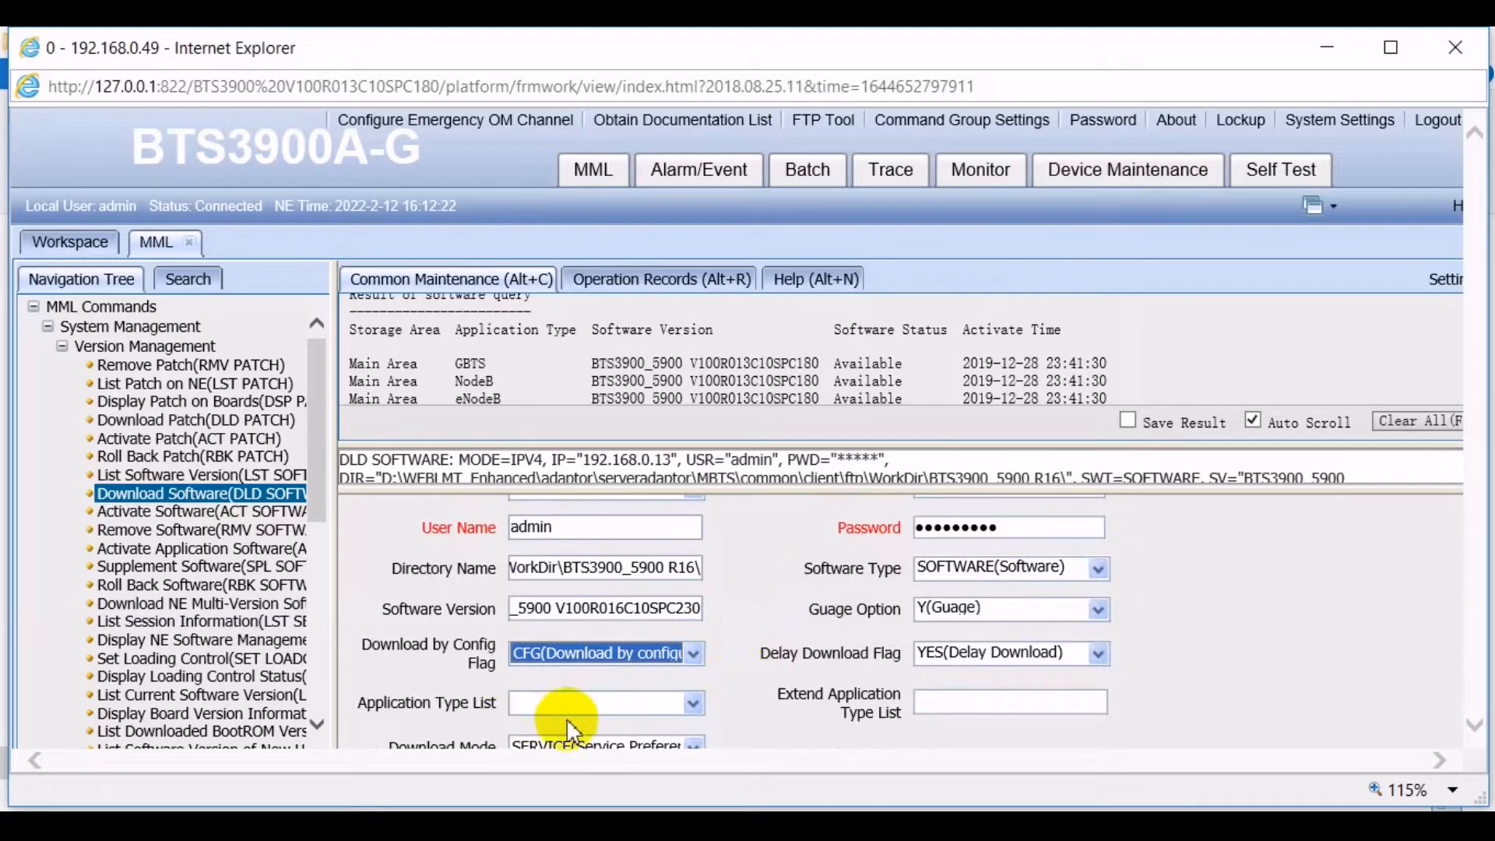
- Tick NodeB as application type, keep Y(Guage), and set Download Mode to SERVICE
{"action": "left_click", "coordinate": [693, 703]}
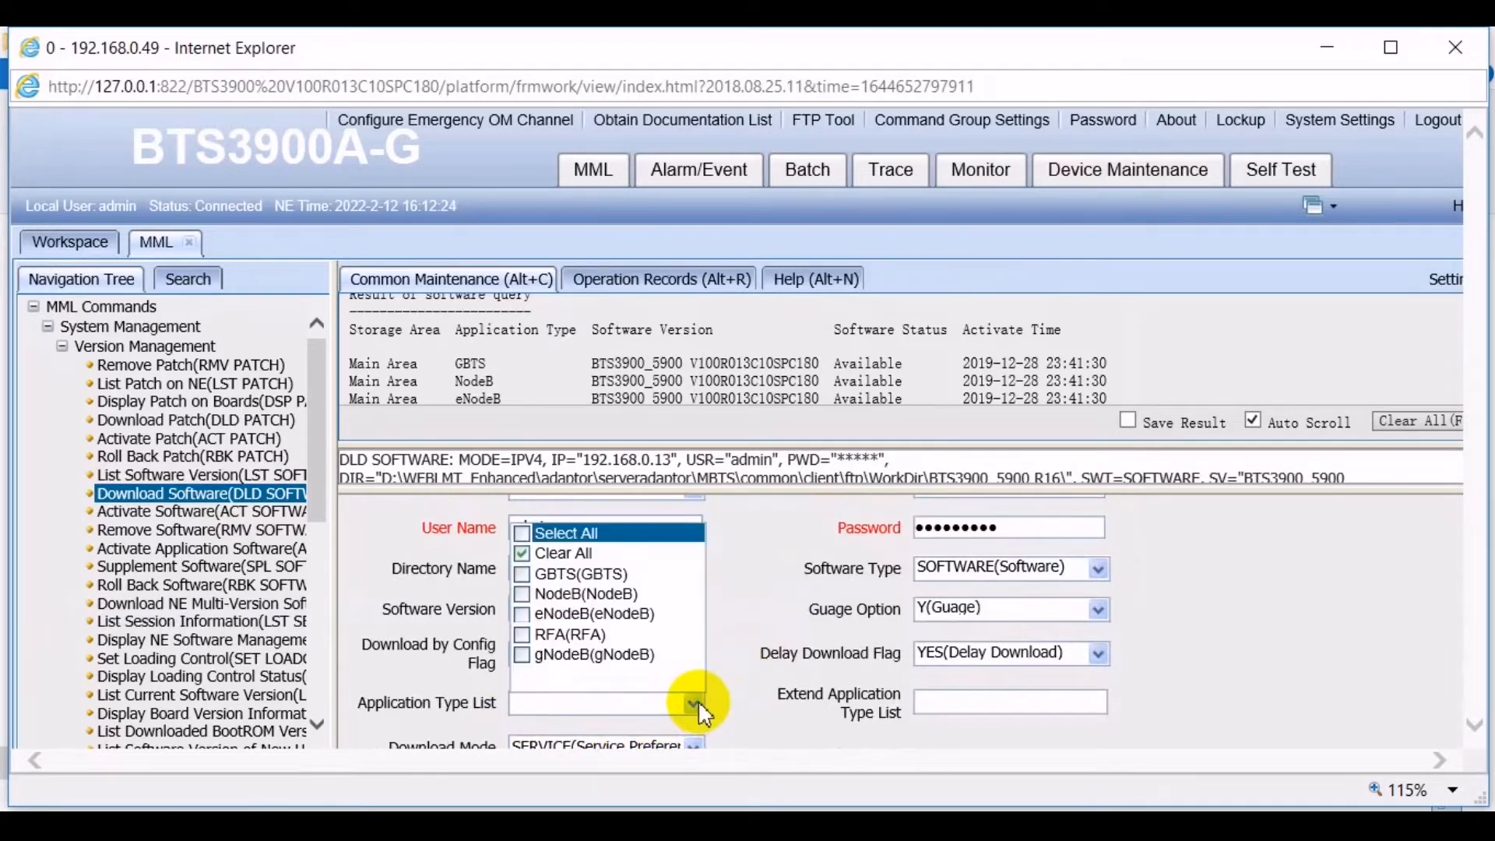
{"action": "left_click", "coordinate": [525, 595]}
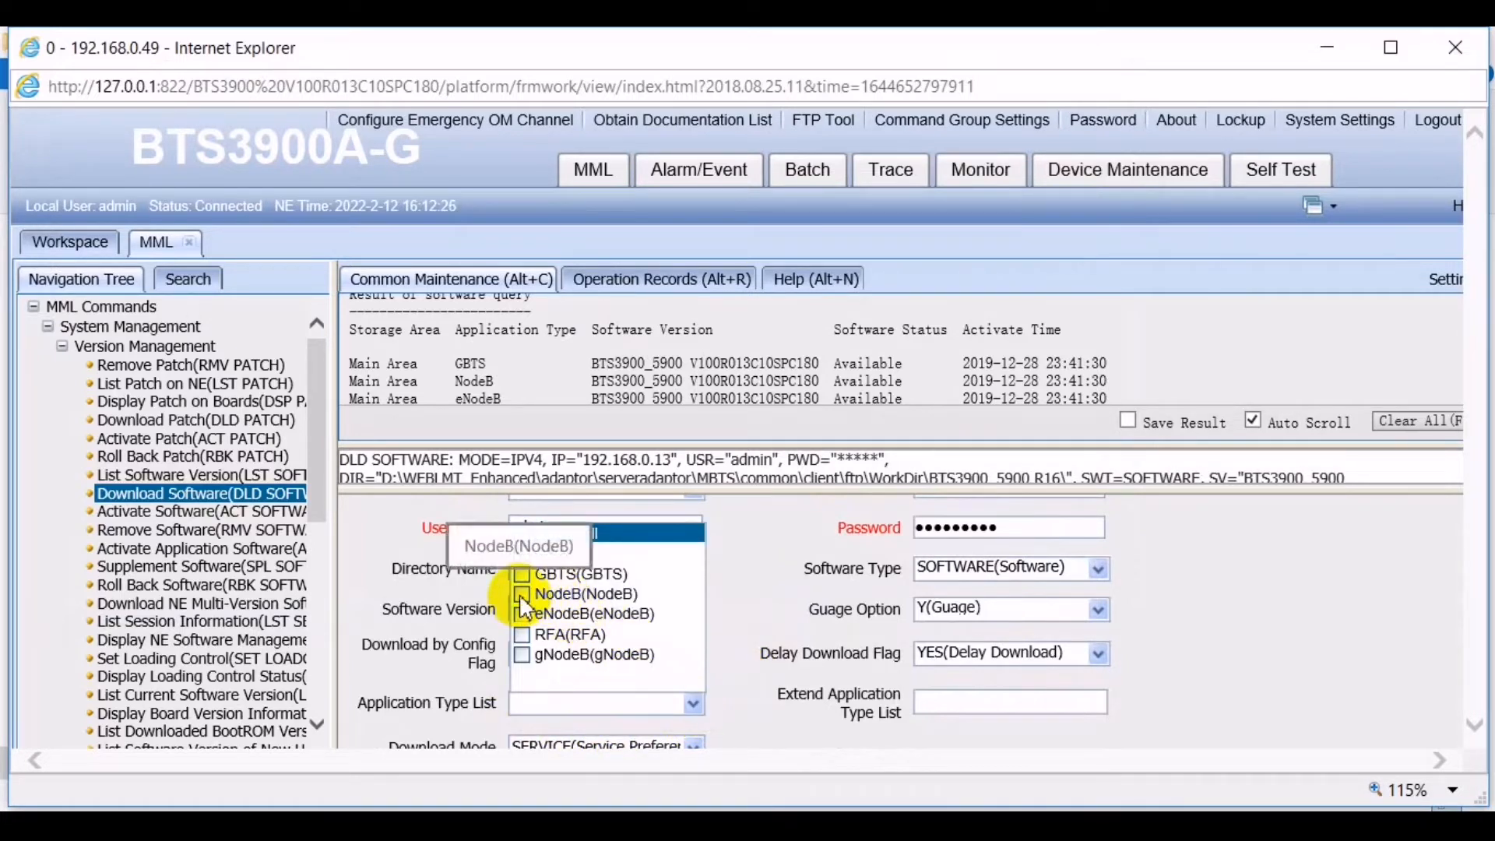
{"action": "left_click", "coordinate": [755, 681]}
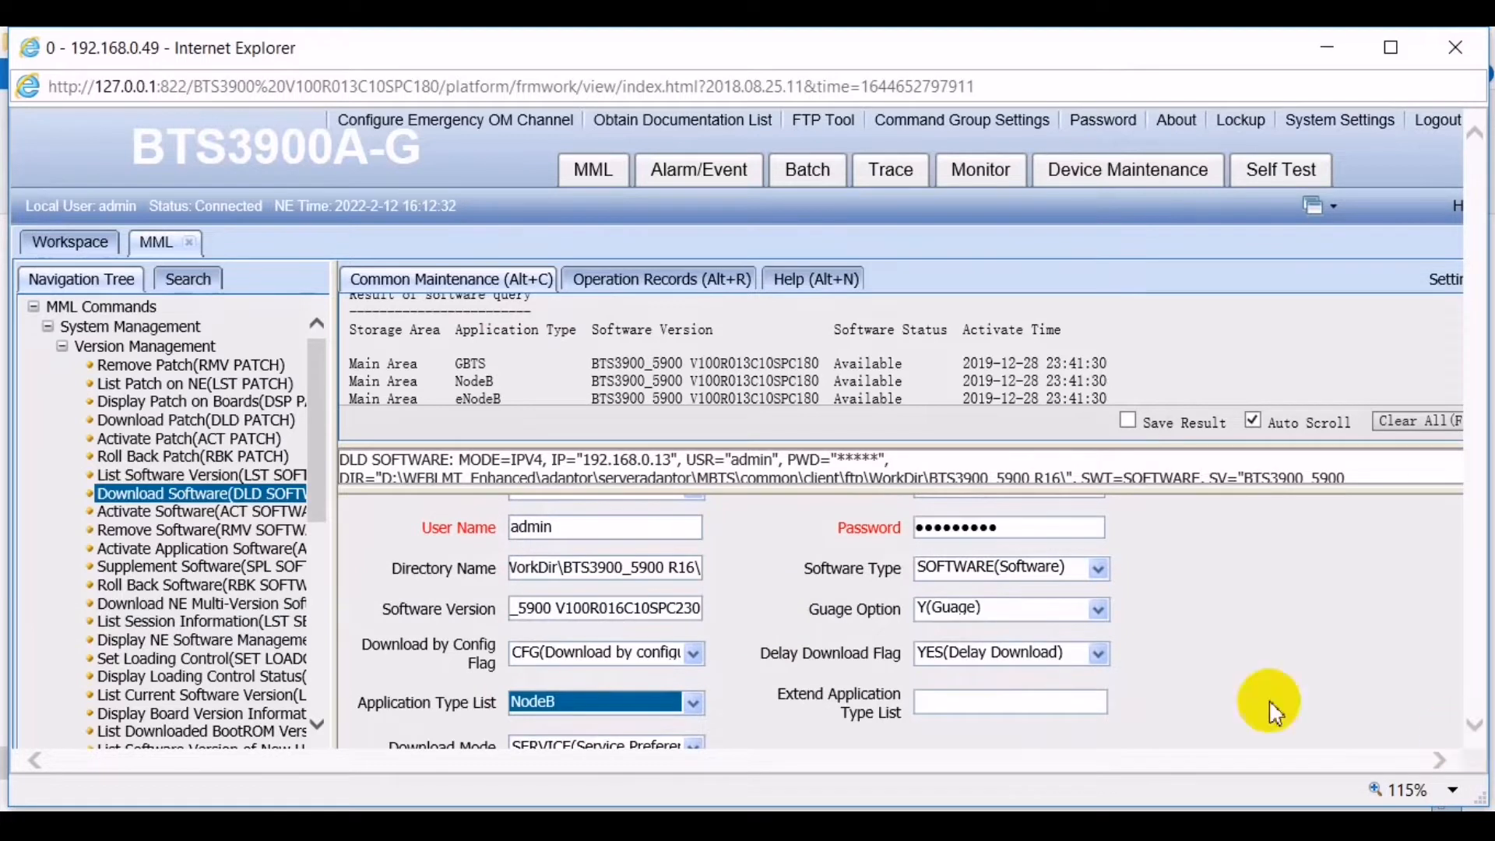
{"action": "left_click", "coordinate": [954, 615]}
{"action": "left_click", "coordinate": [958, 616]}
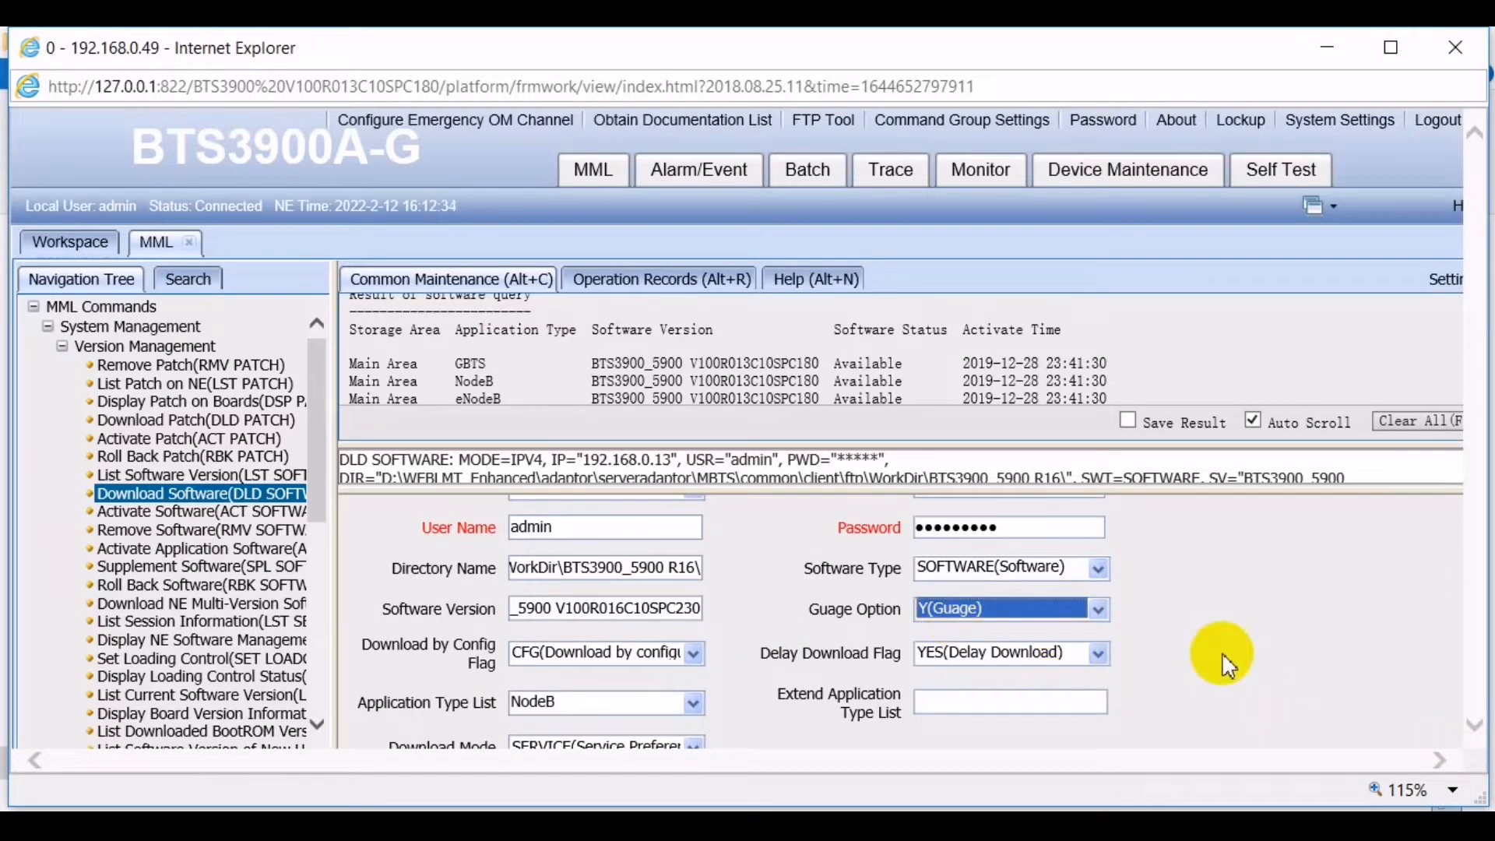
{"action": "left_click", "coordinate": [1213, 677]}
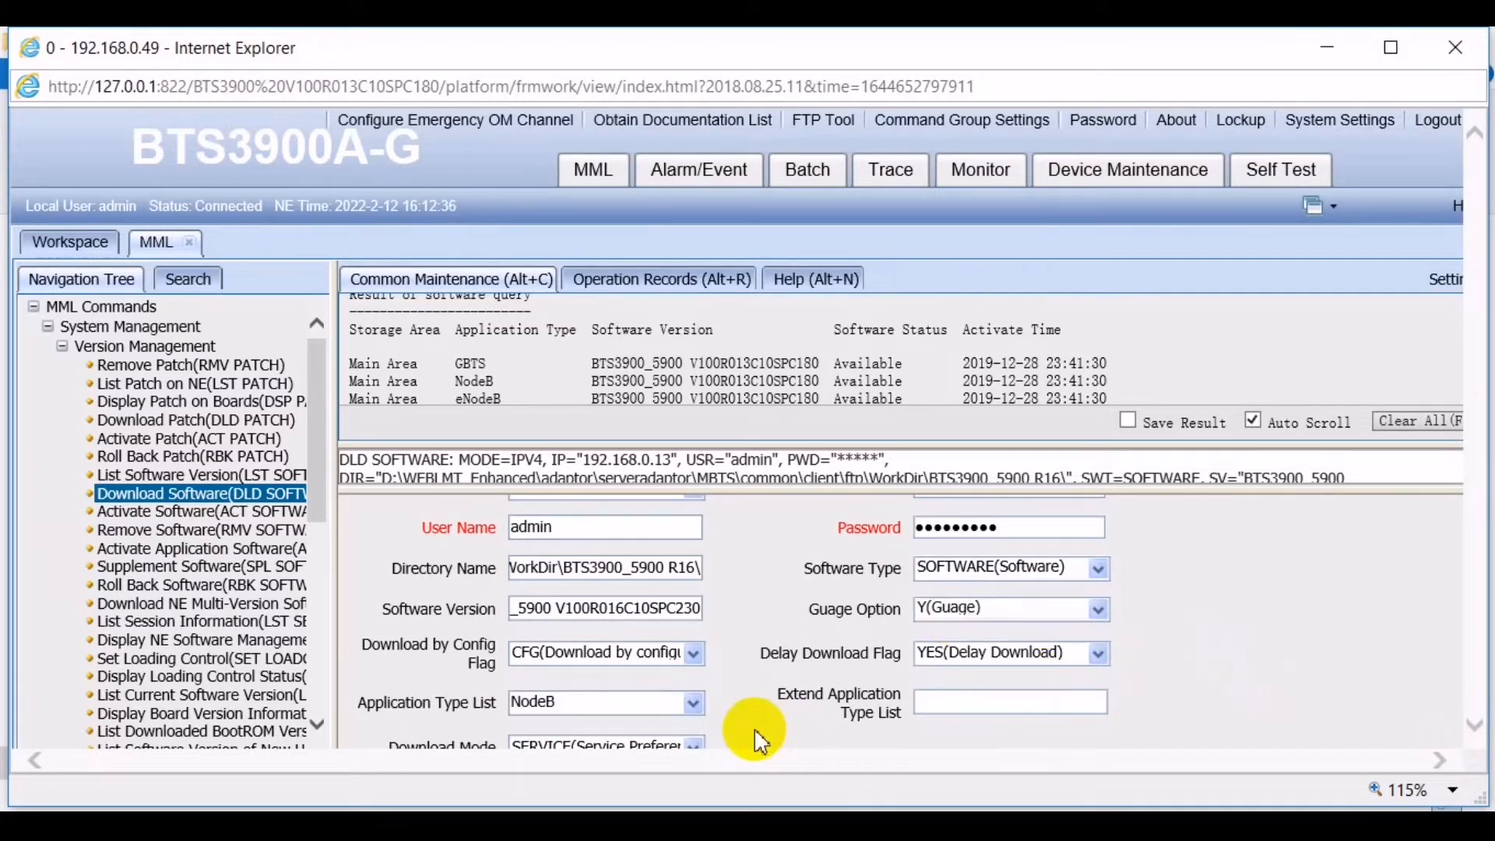
{"action": "left_click", "coordinate": [692, 745]}
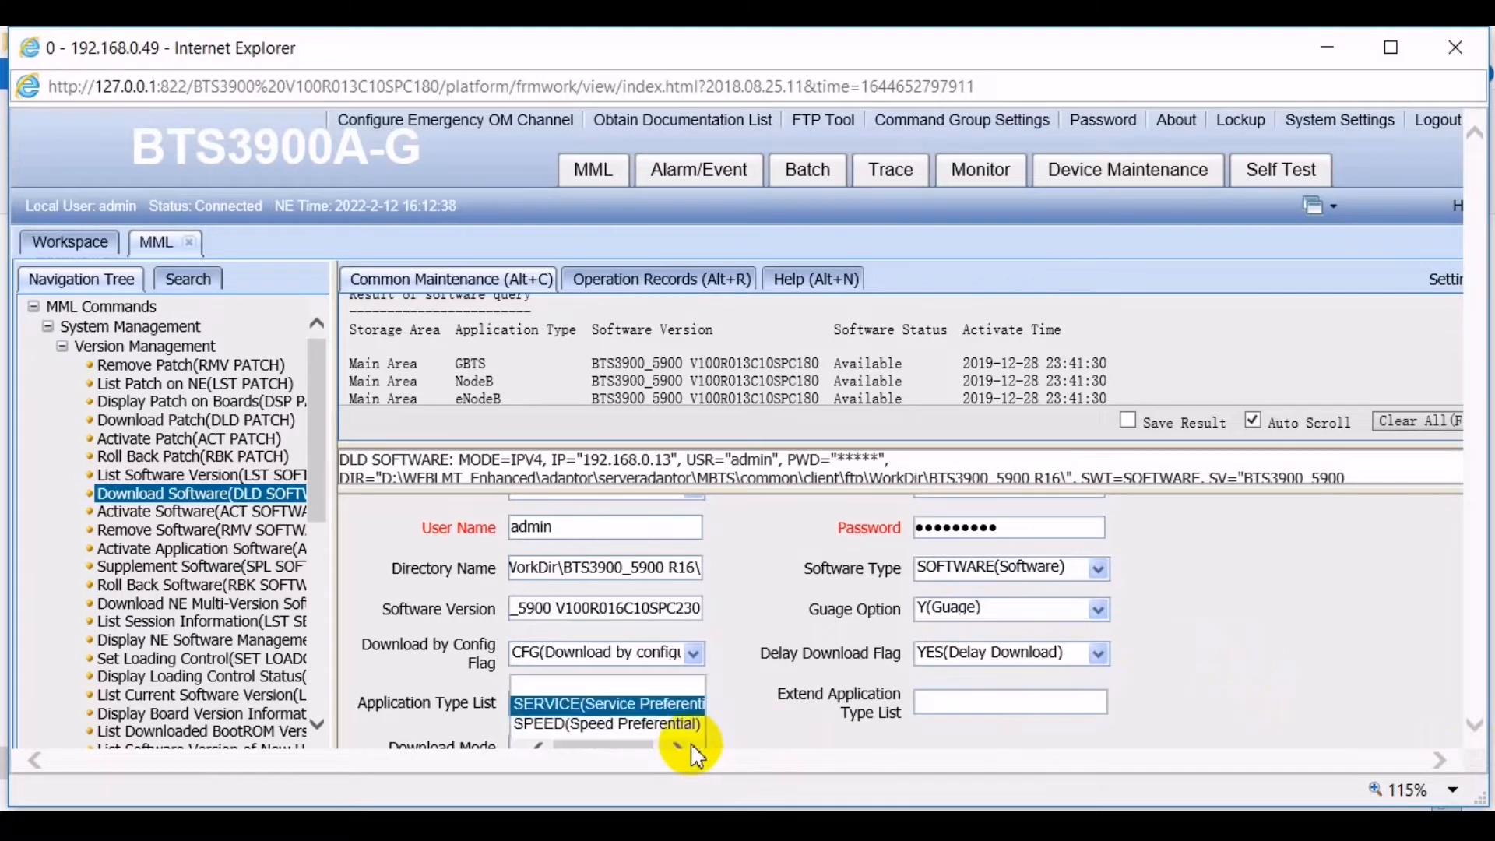
{"action": "left_click", "coordinate": [667, 704]}
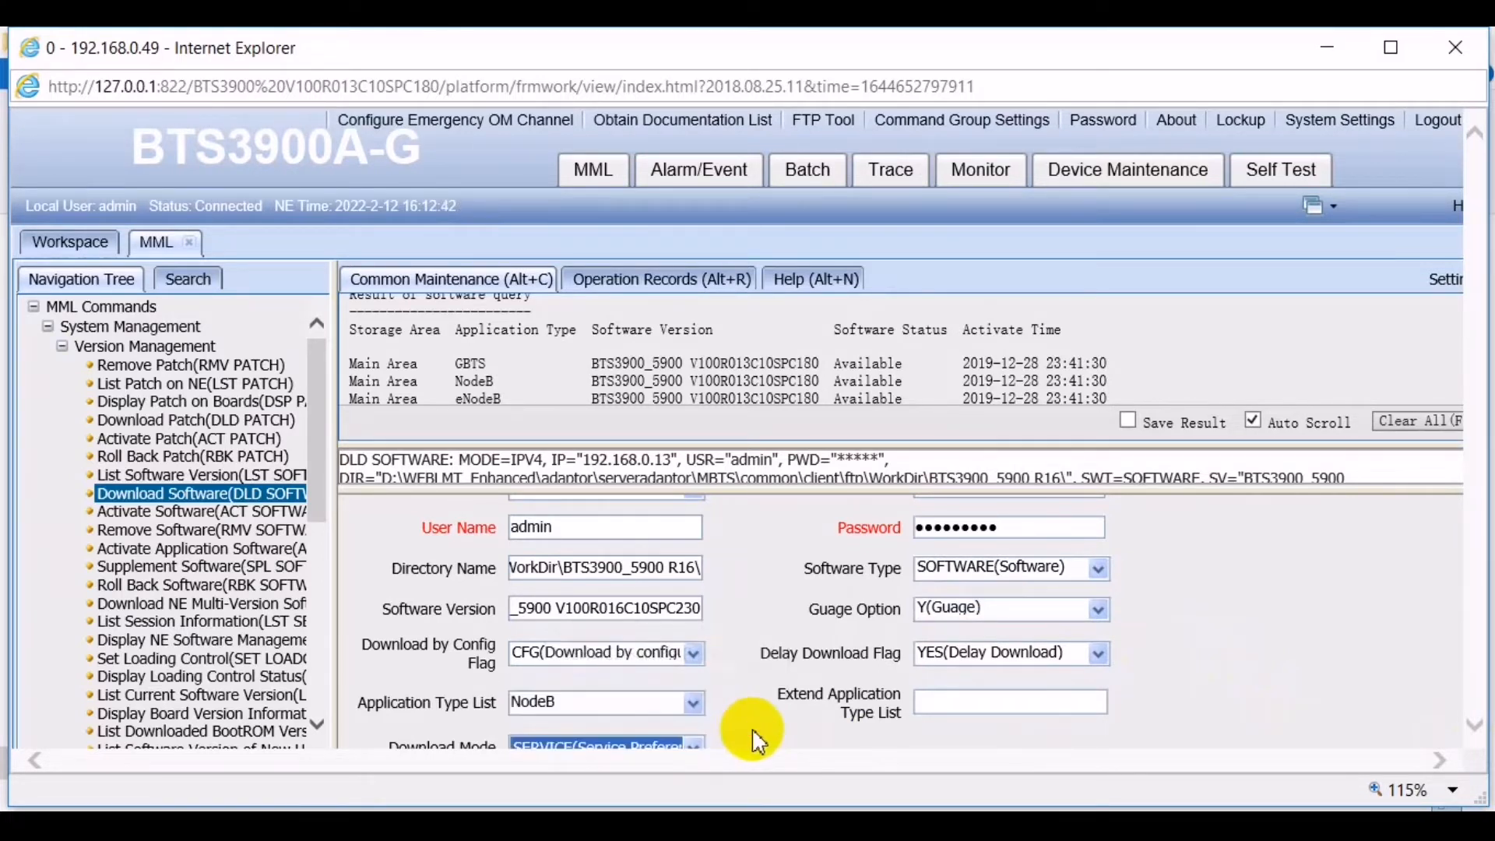
{"action": "scroll", "coordinate": [792, 720], "scroll_direction": "up", "scroll_amount": 3}
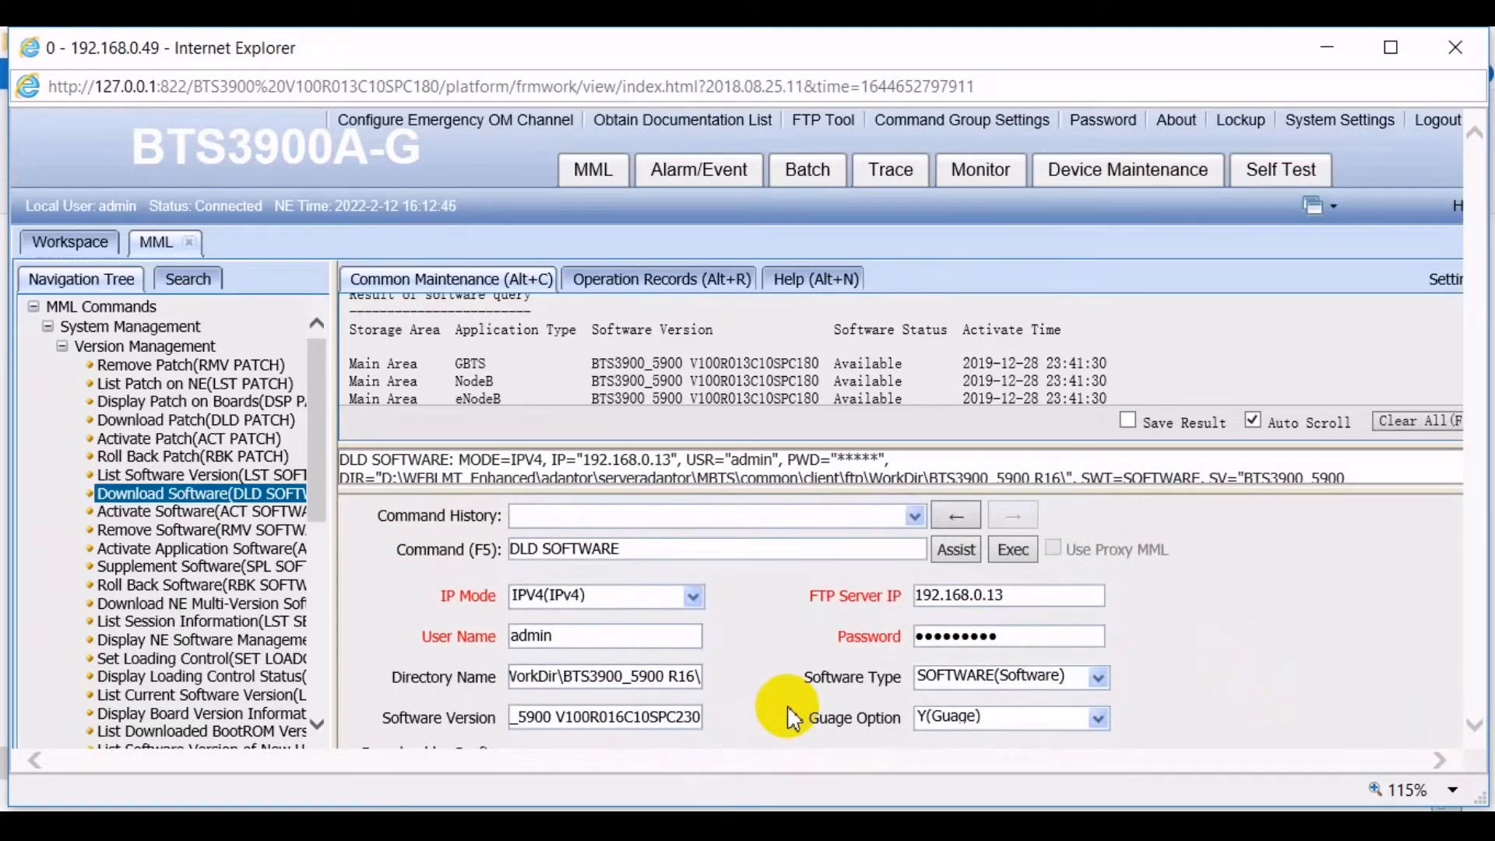
{"action": "left_click", "coordinate": [1014, 551]}
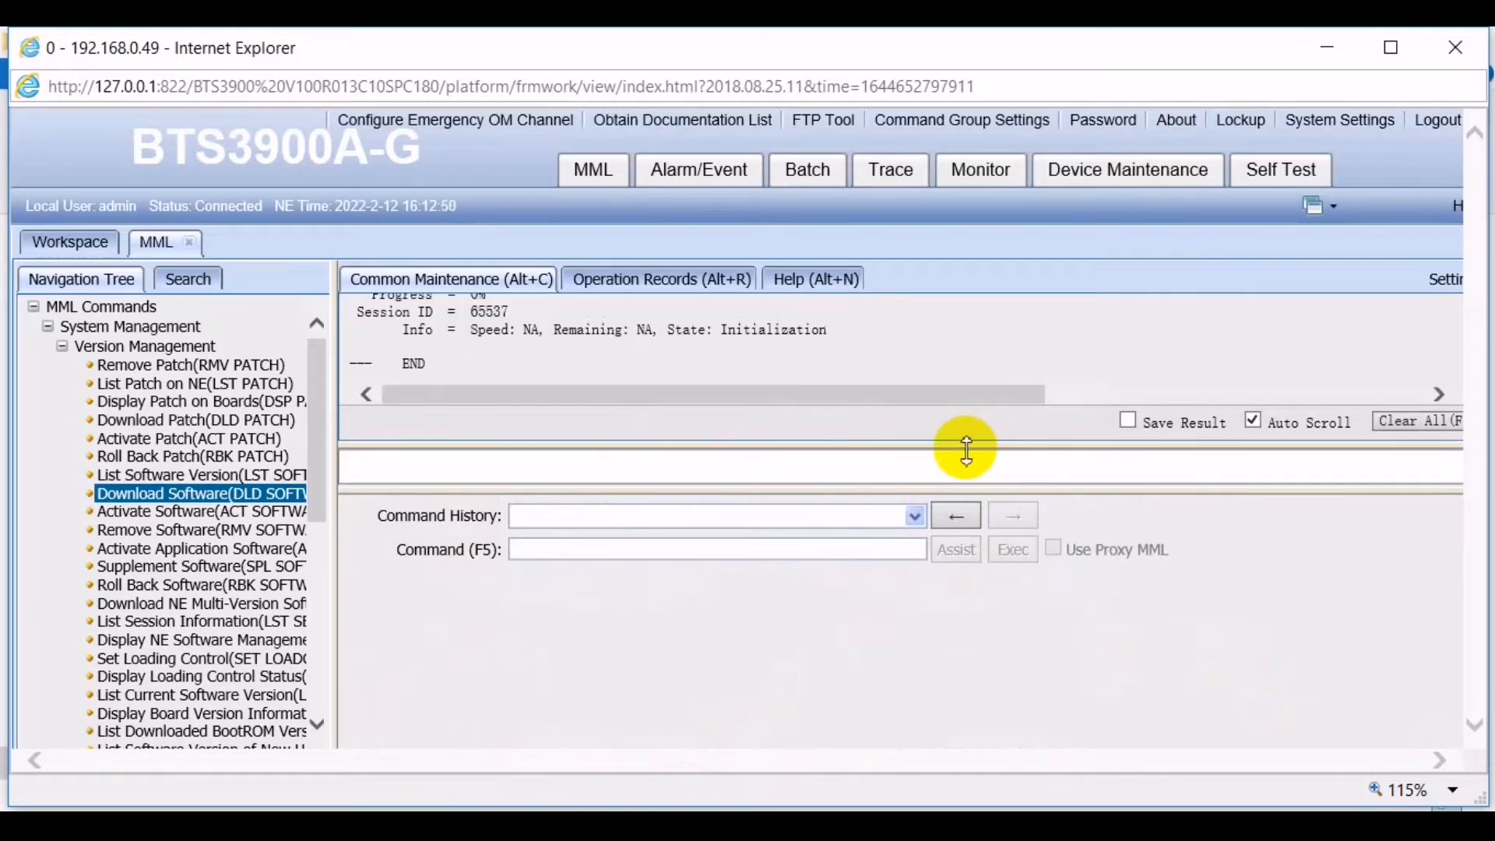
{"action": "left_click_drag", "start_coordinate": [966, 449], "coordinate": [965, 535]}
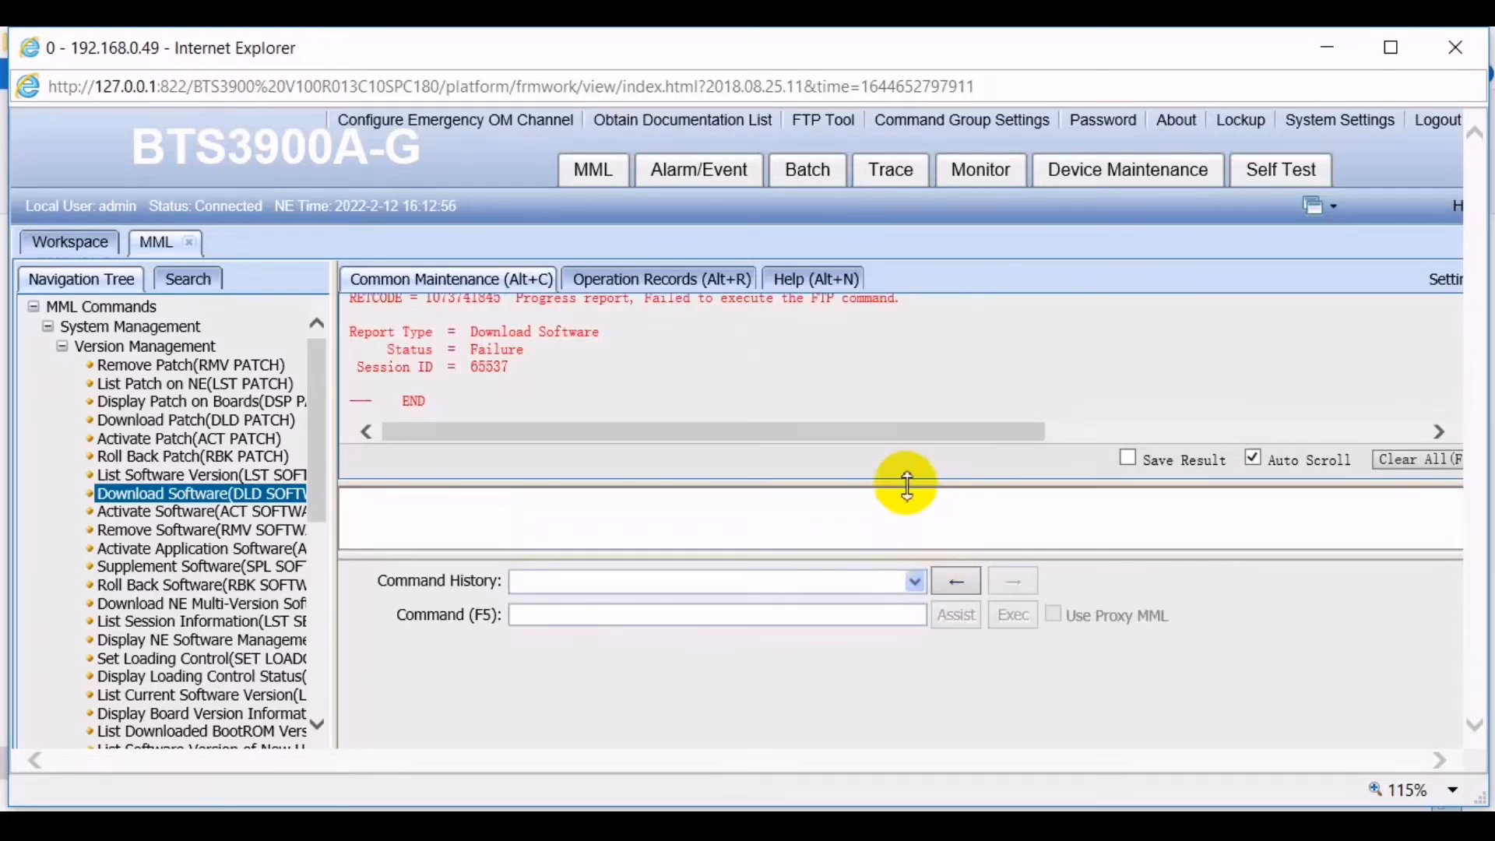
{"action": "left_click_drag", "start_coordinate": [907, 483], "coordinate": [904, 523]}
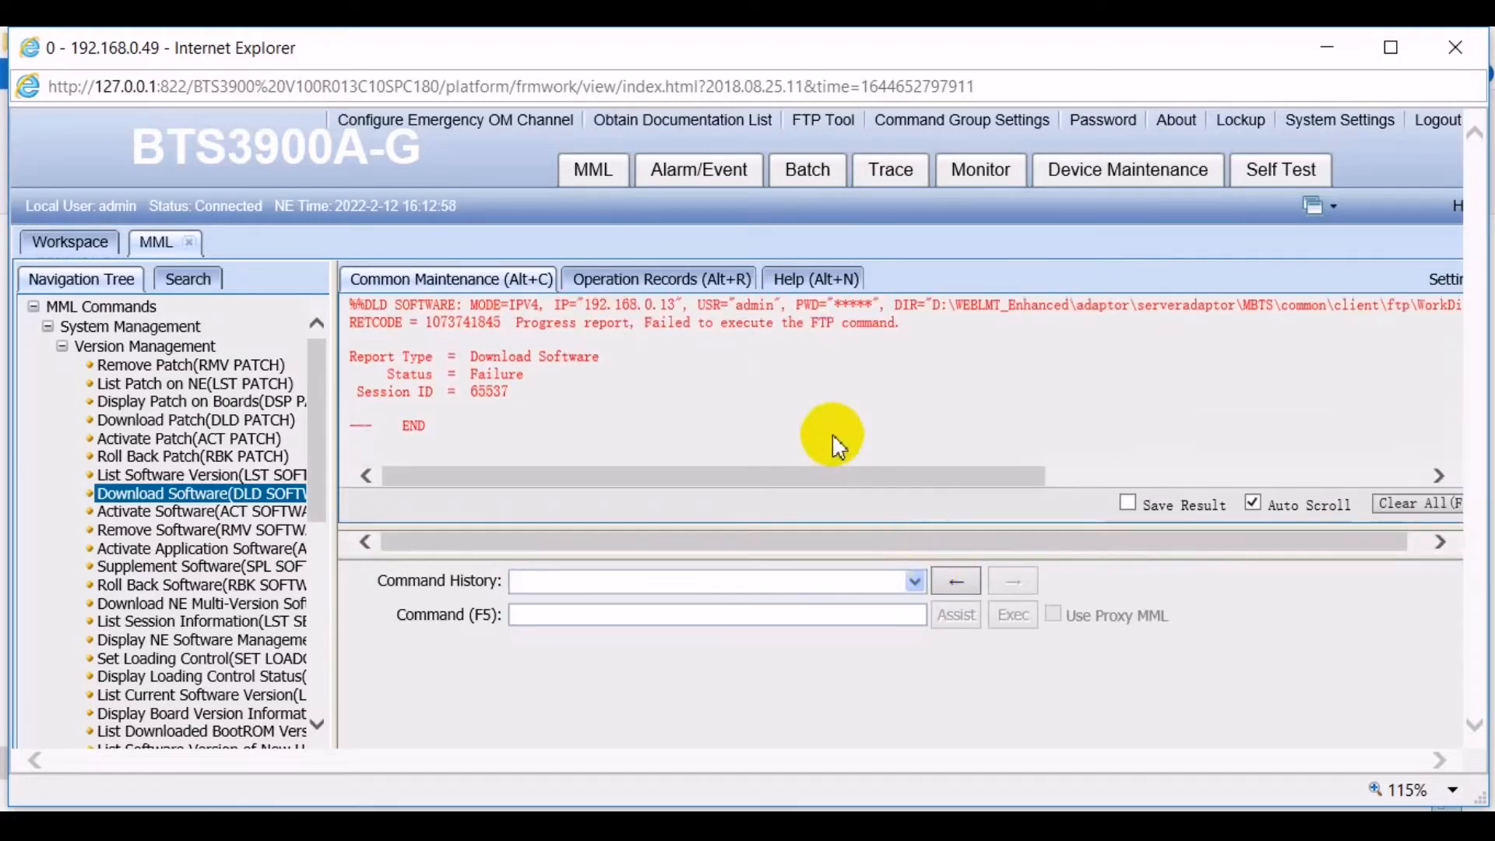
{"action": "scroll", "coordinate": [835, 440], "scroll_direction": "up", "scroll_amount": 1}
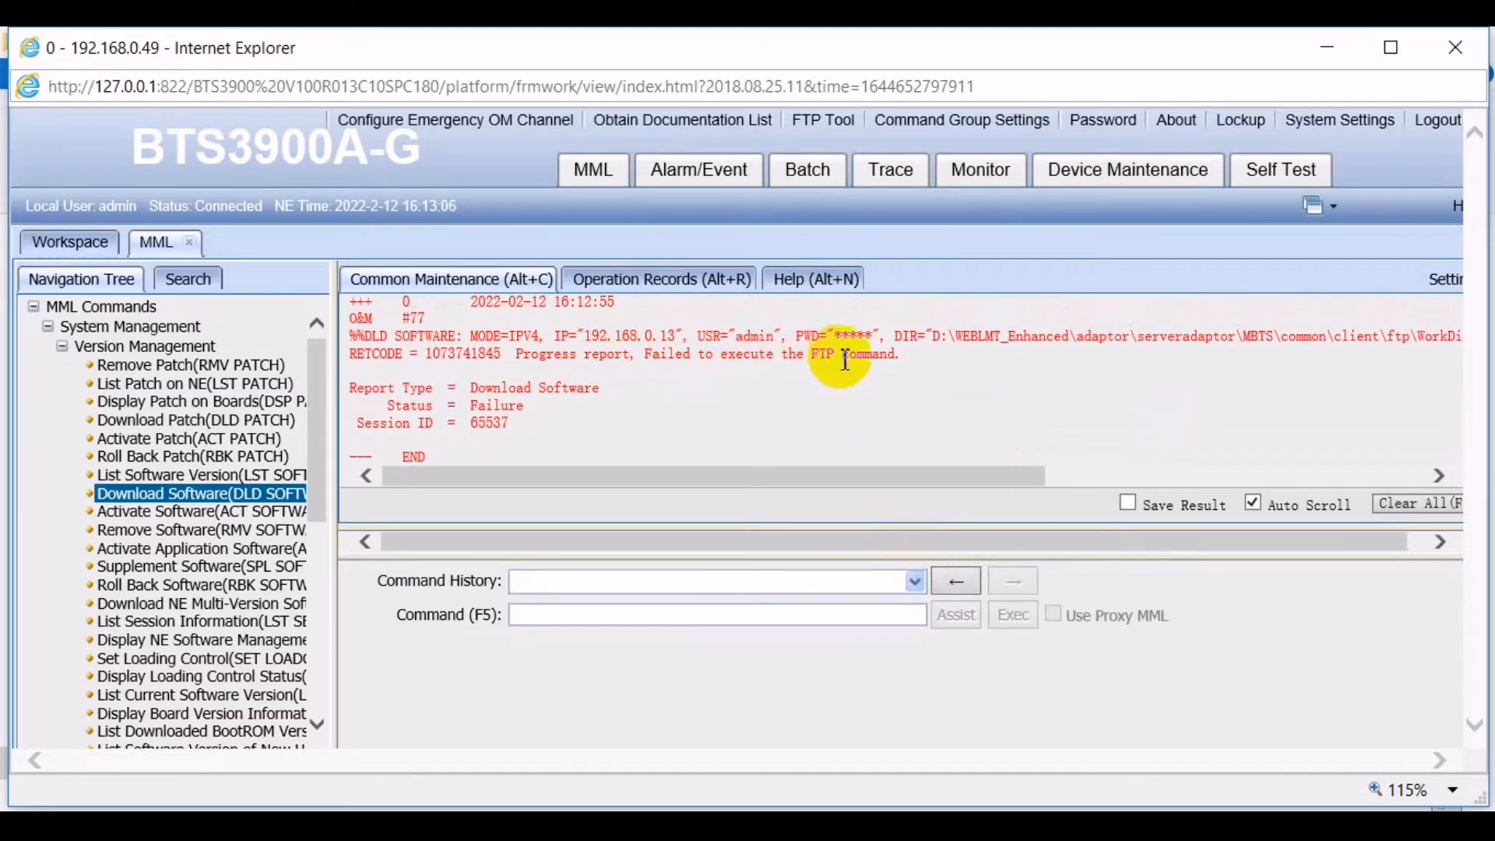
- Recall the previous DLD SOFTWARE command and enter the FTP server password, revealing it to verify
{"action": "left_click", "coordinate": [958, 583]}
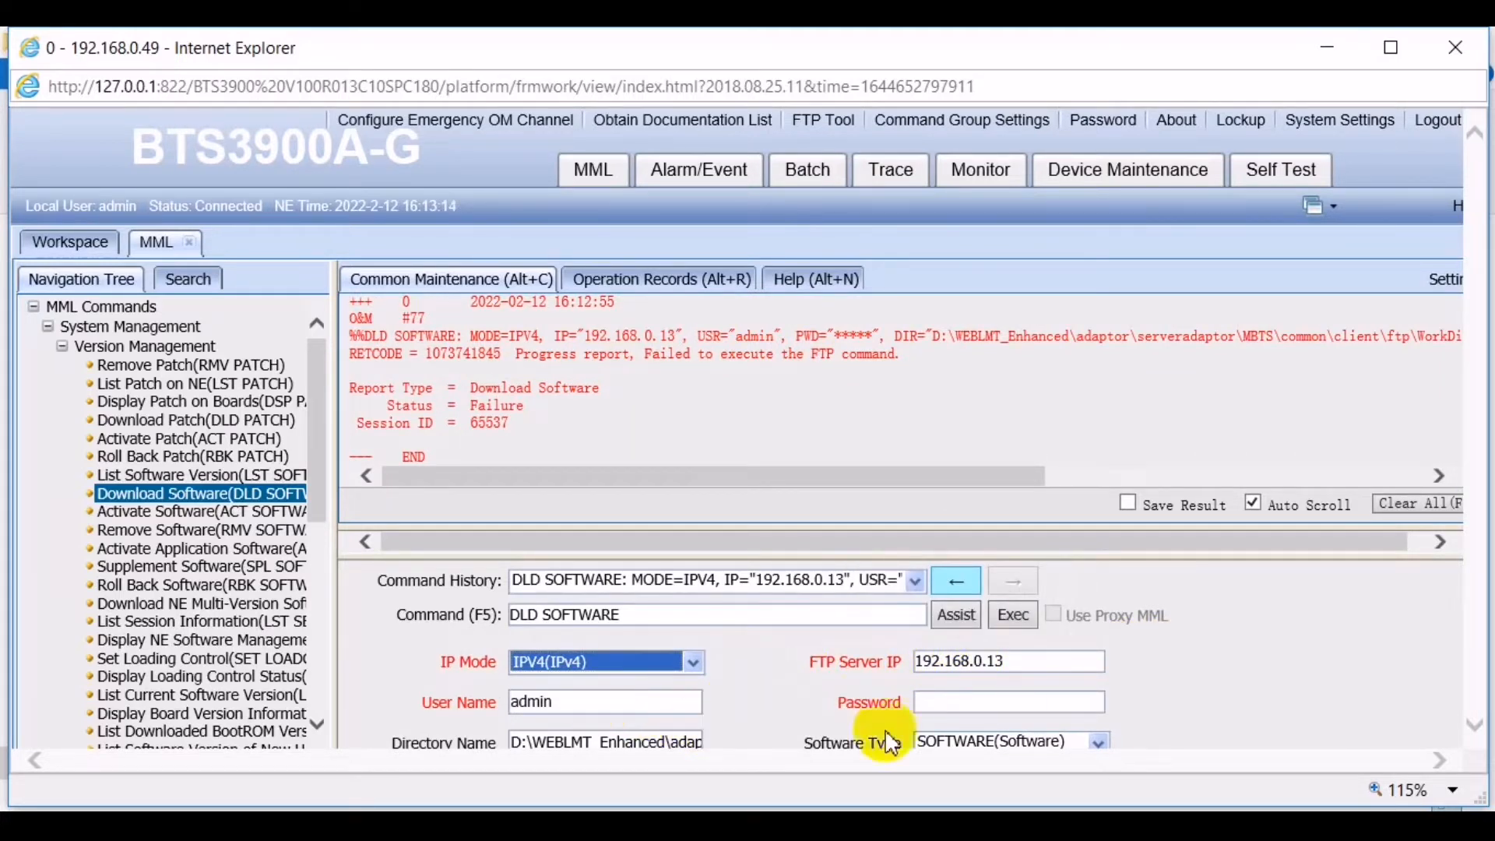
{"action": "left_click", "coordinate": [939, 705]}
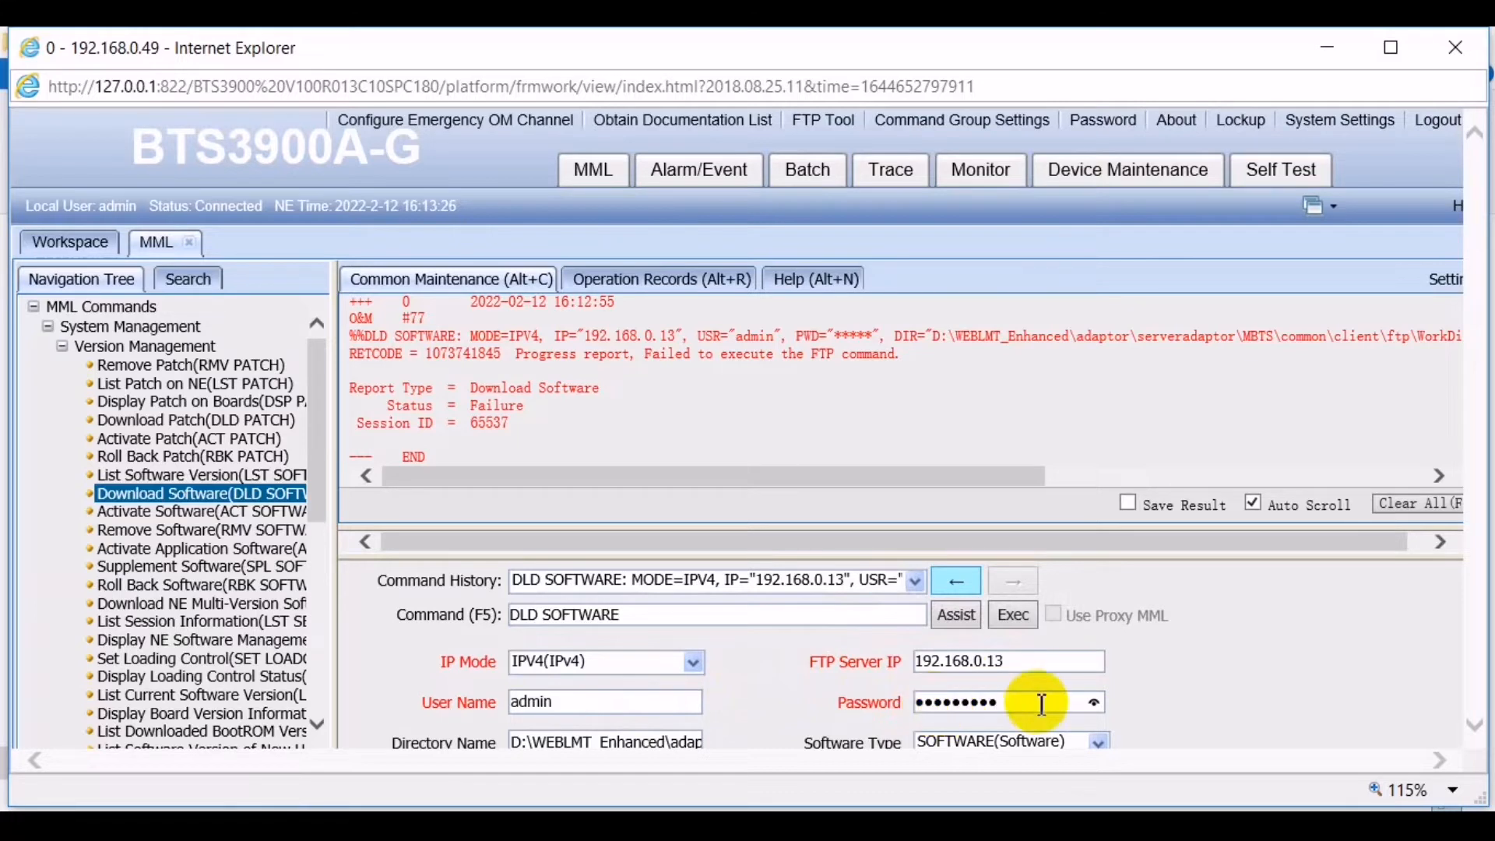
{"action": "left_click", "coordinate": [1098, 702]}
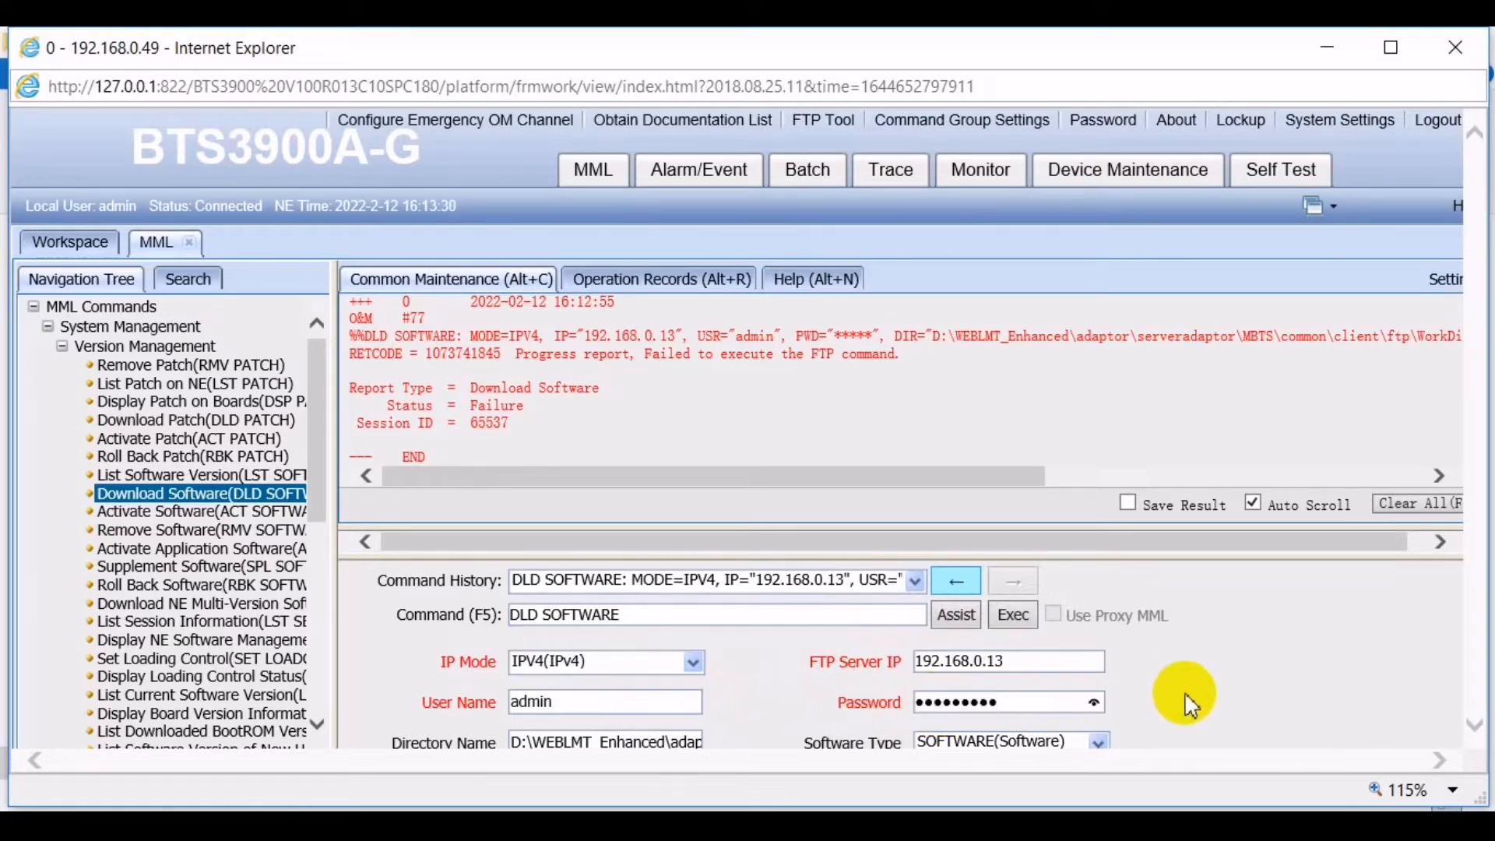
{"action": "scroll", "coordinate": [1189, 704], "scroll_direction": "down", "scroll_amount": 2}
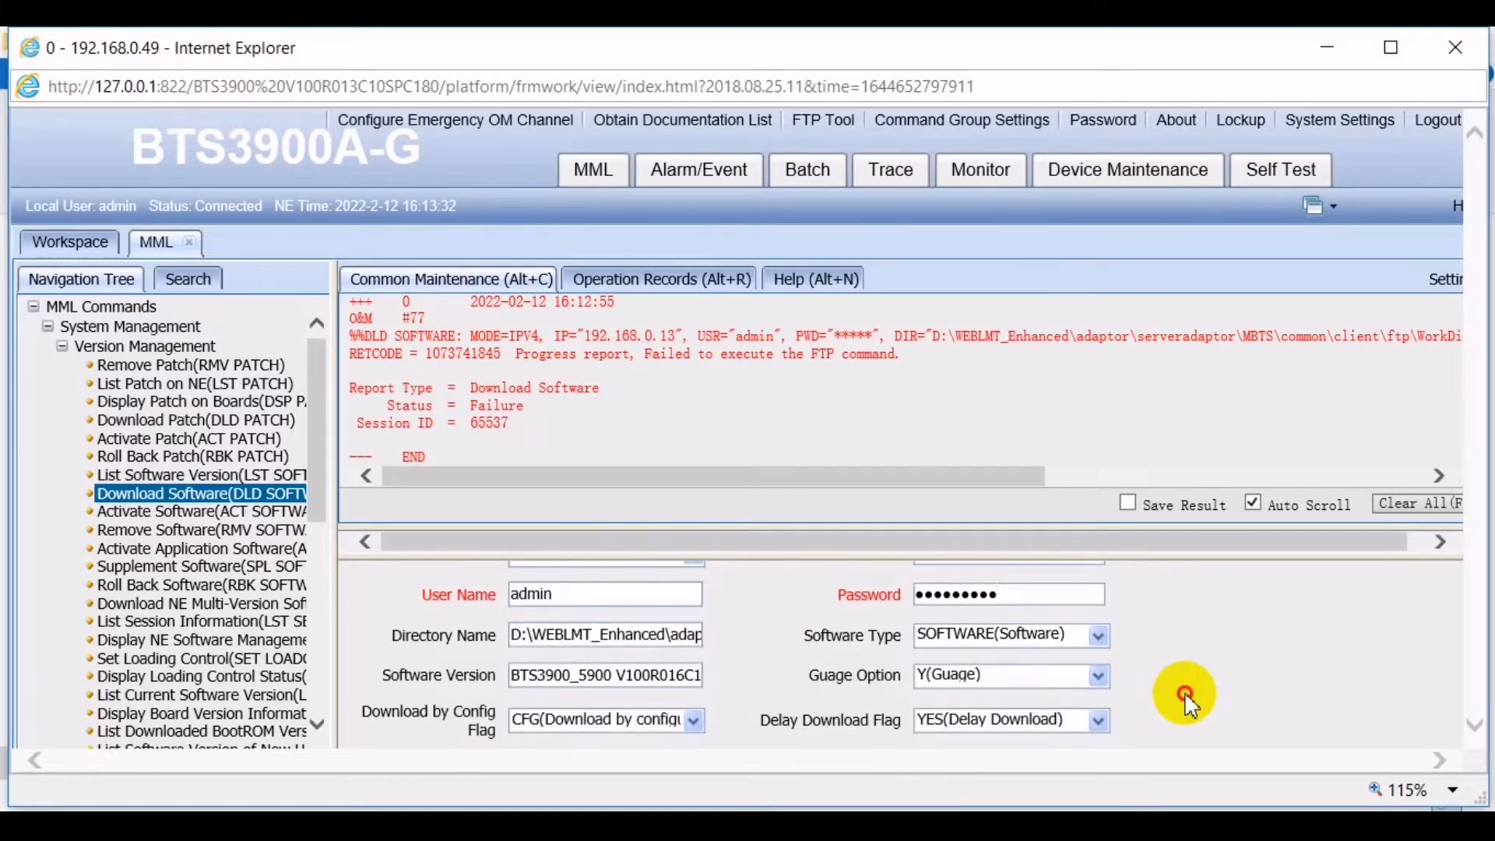
{"action": "left_click_drag", "start_coordinate": [1185, 705], "coordinate": [1184, 650]}
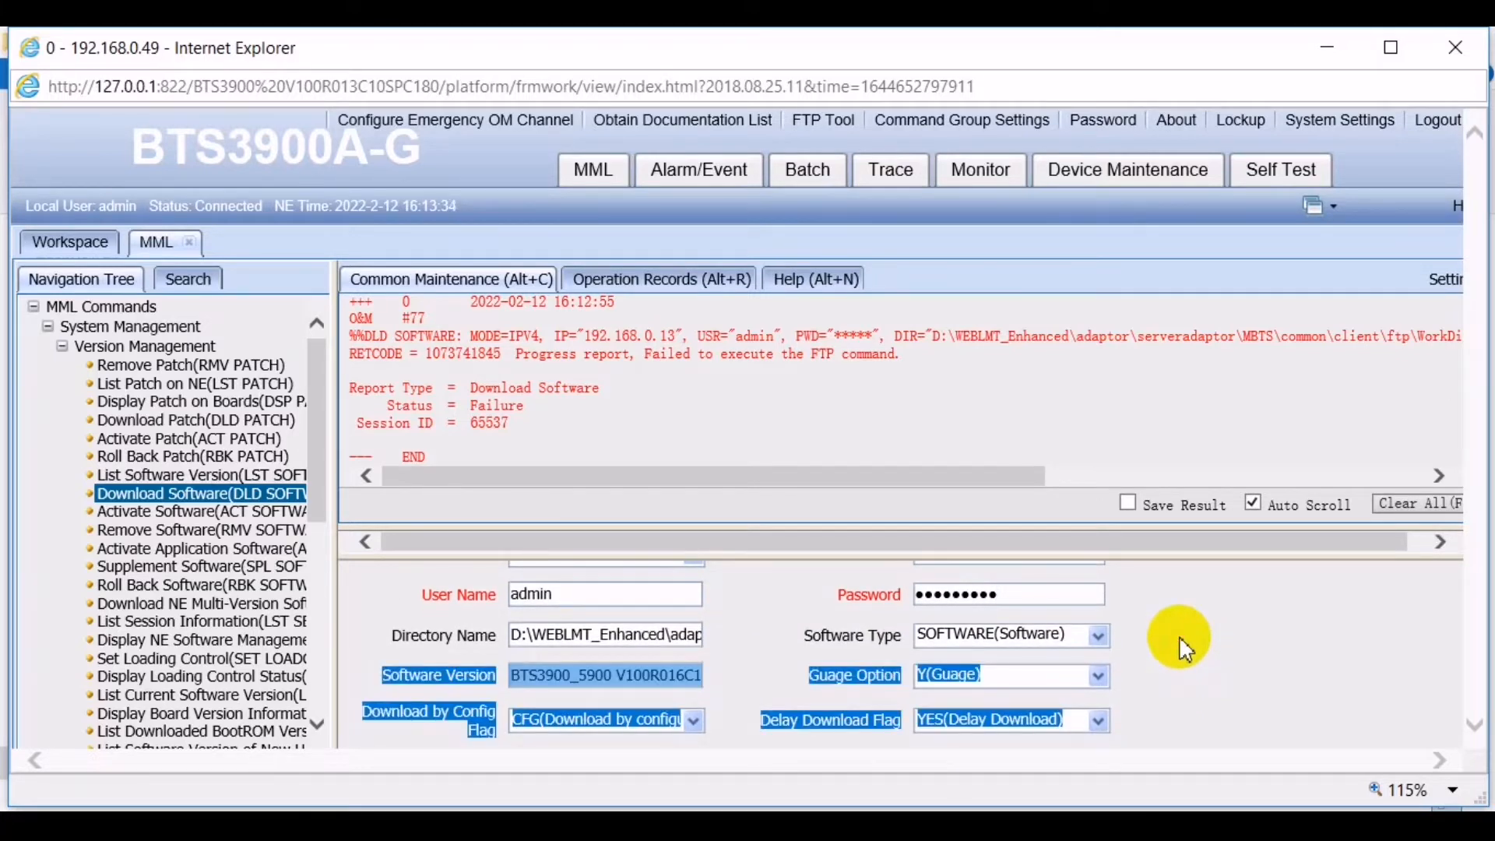
{"action": "left_click", "coordinate": [1183, 650]}
- Confirm the config flag stays CFG and the gauge option stays Y(Guage)
{"action": "scroll", "coordinate": [1183, 650], "scroll_direction": "down", "scroll_amount": 1}
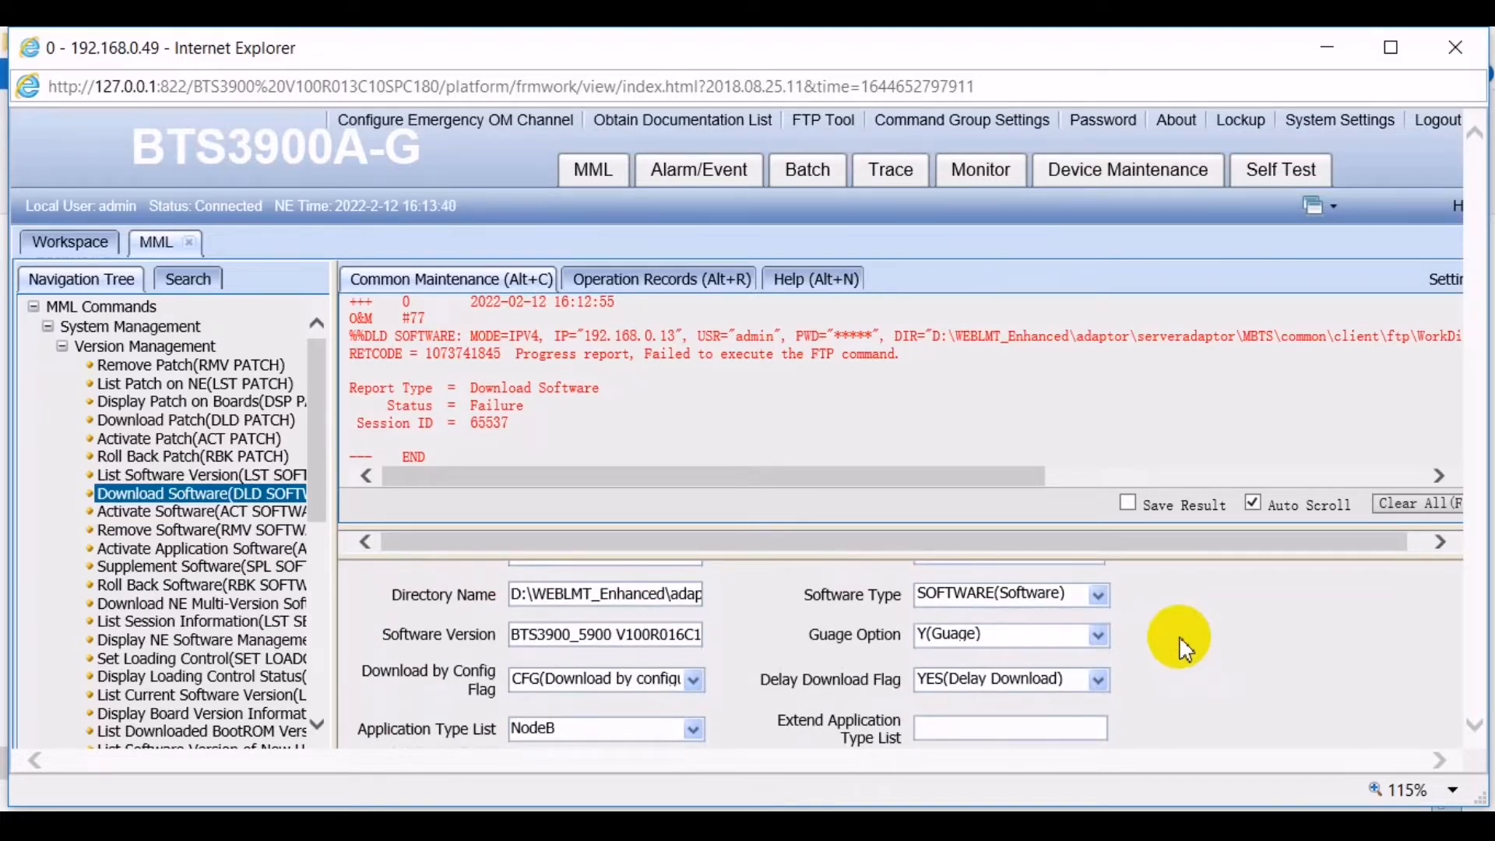
{"action": "scroll", "coordinate": [1180, 645], "scroll_direction": "down", "scroll_amount": 1}
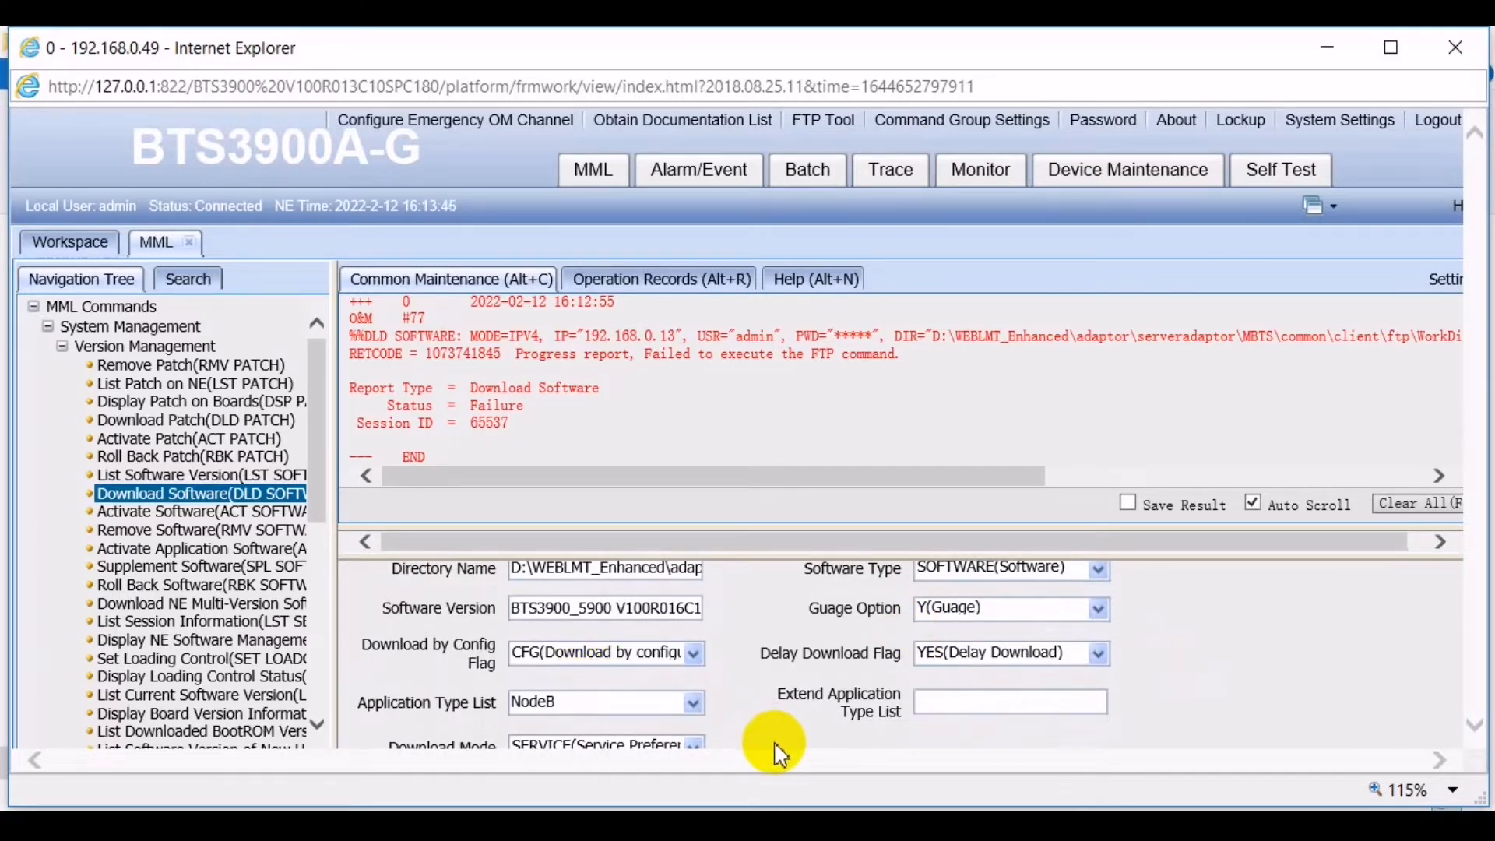
{"action": "left_click", "coordinate": [694, 658]}
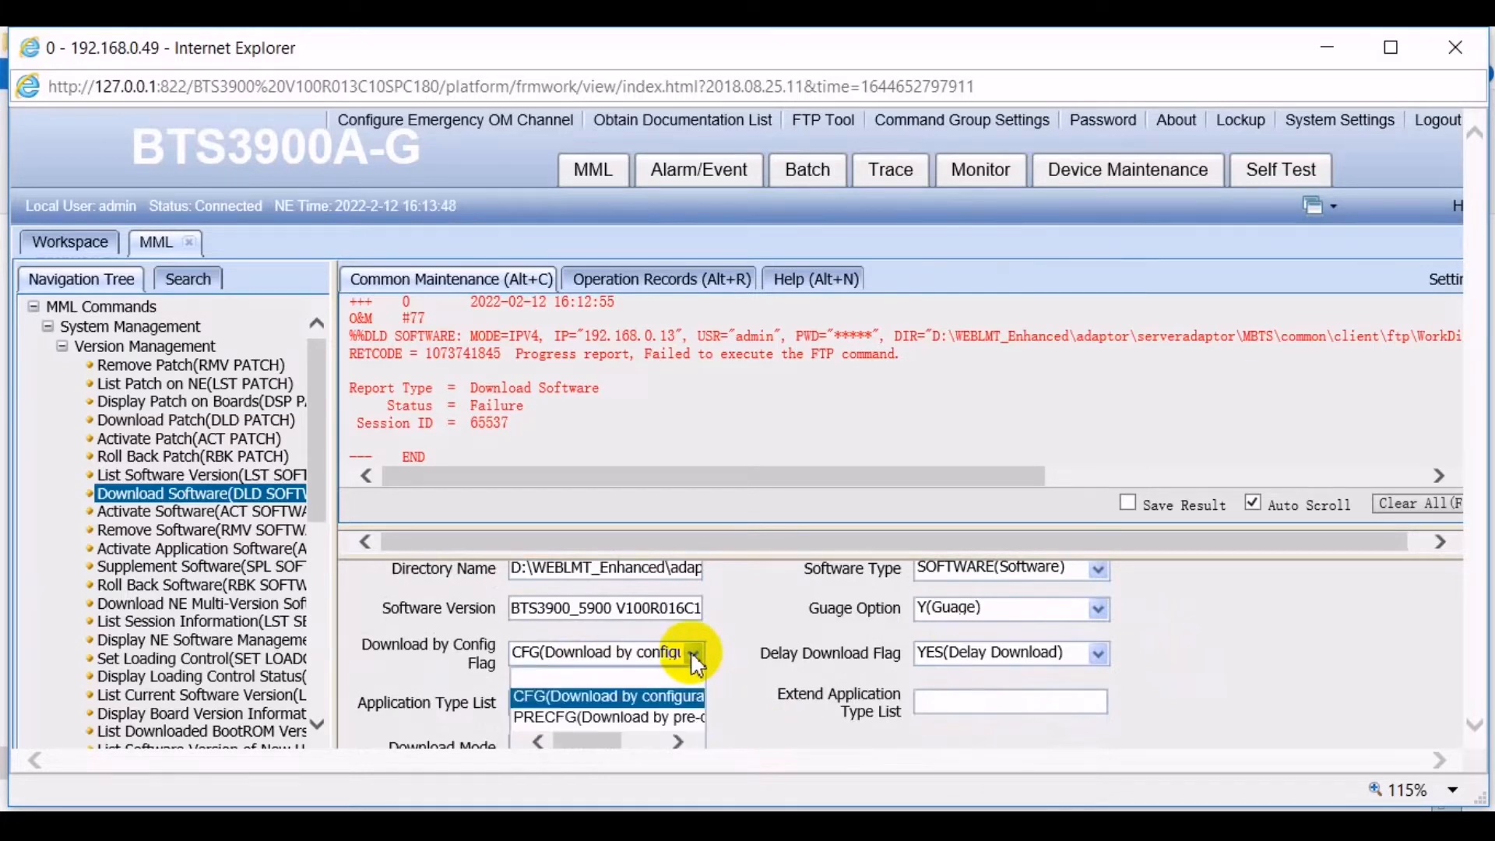
{"action": "left_click", "coordinate": [693, 656]}
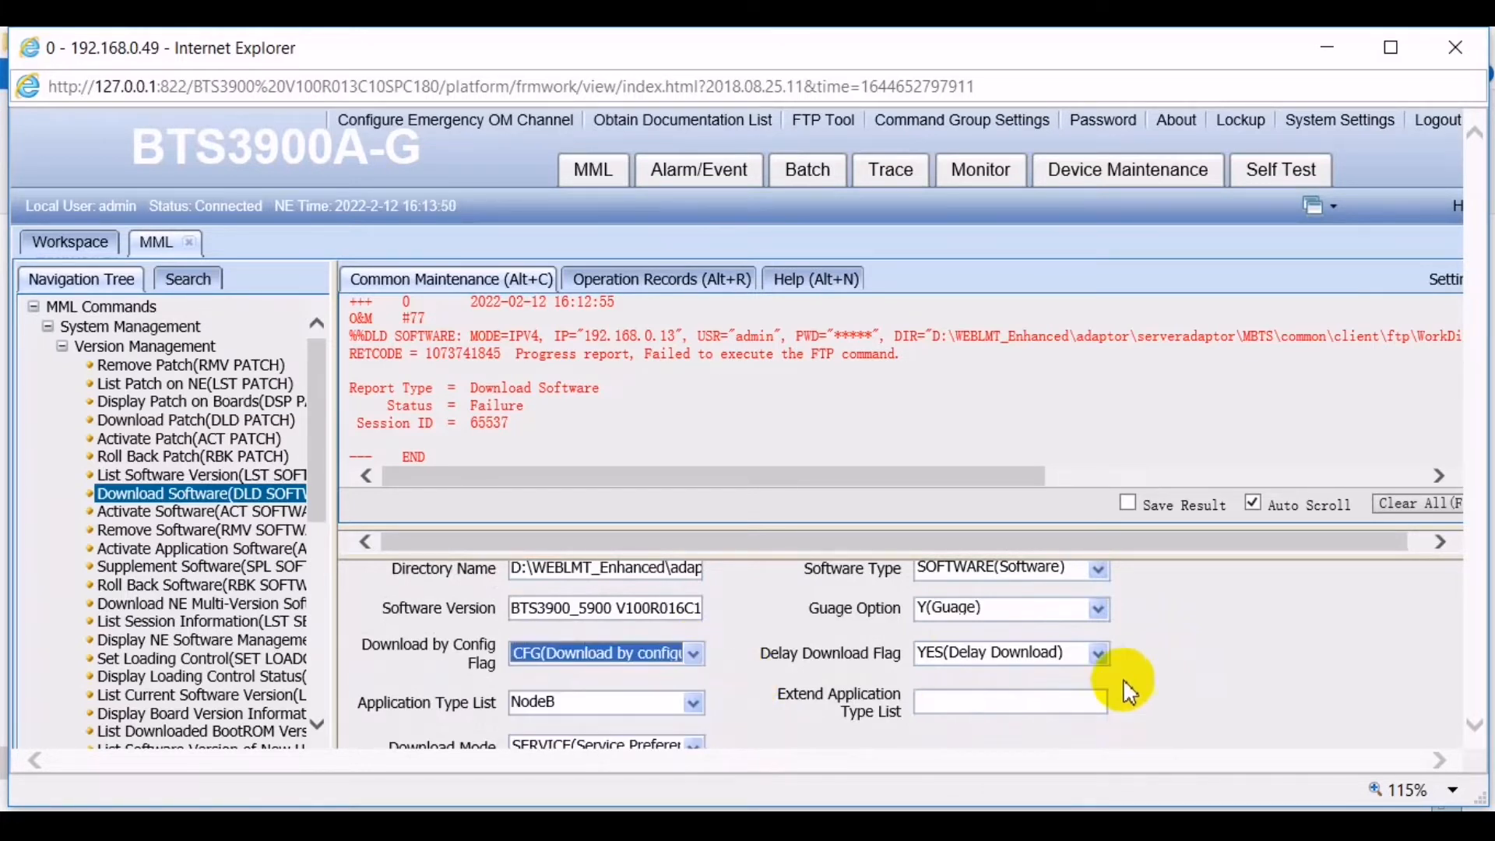
{"action": "left_click", "coordinate": [1097, 609]}
{"action": "left_click", "coordinate": [1191, 624]}
{"action": "left_click", "coordinate": [1191, 624]}
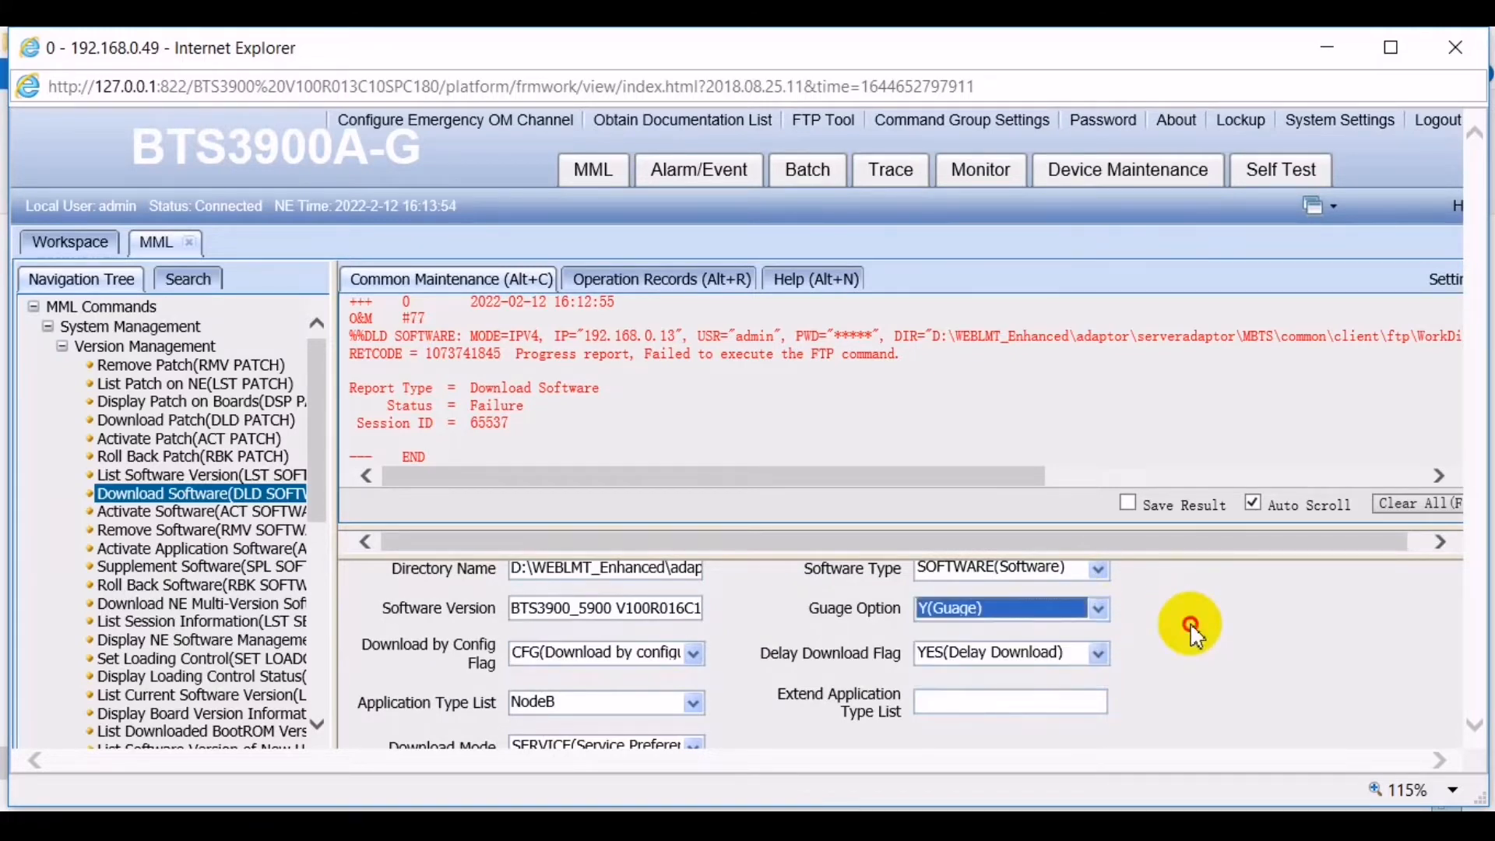
{"action": "scroll", "coordinate": [1209, 650], "scroll_direction": "up", "scroll_amount": 4}
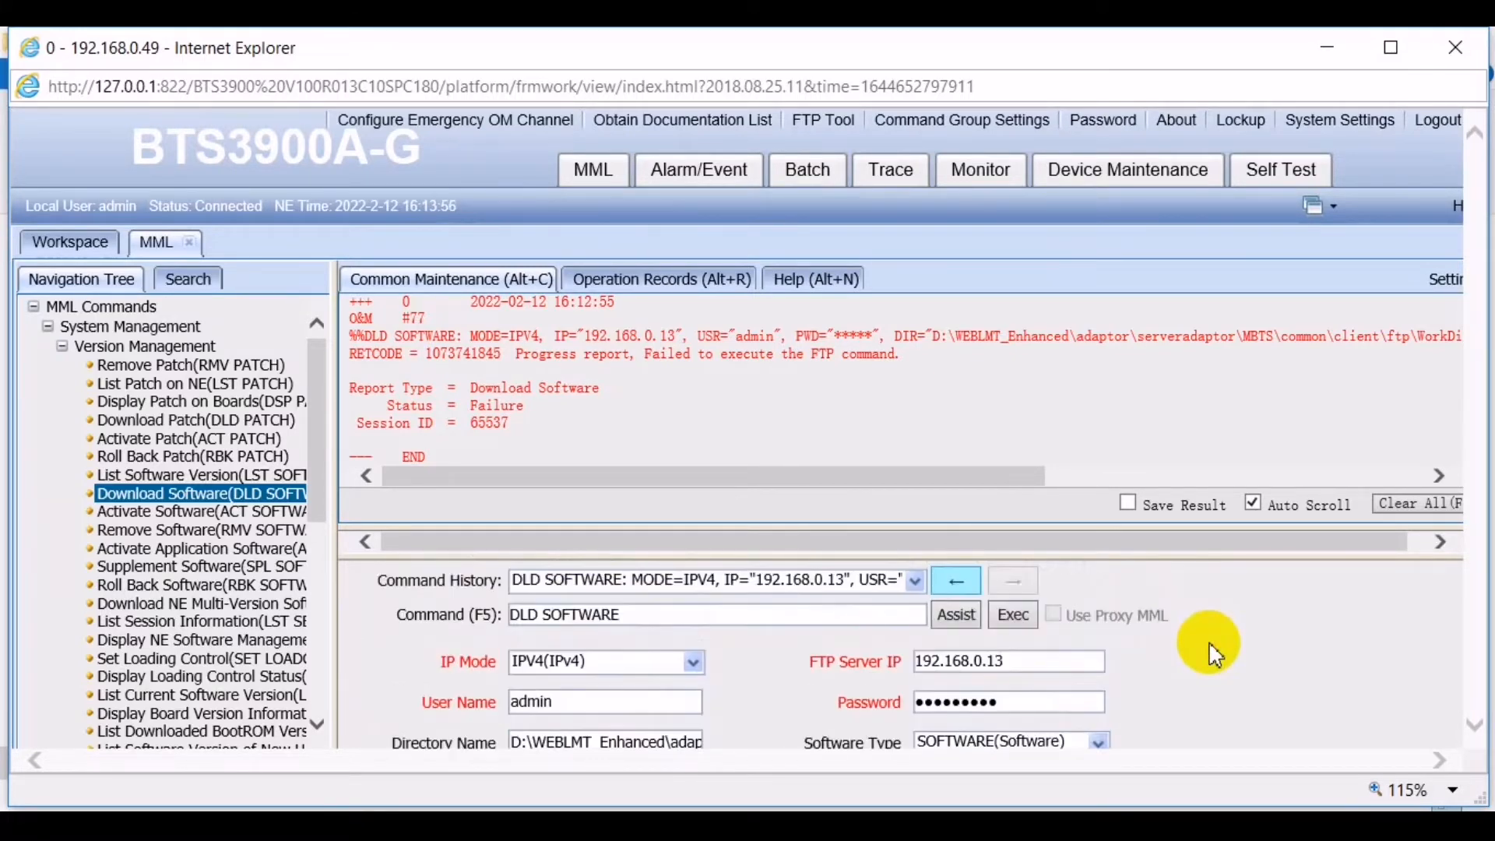
- Execute DLD SOFTWARE again and enlarge the output to follow session 65538's progress
{"action": "left_click", "coordinate": [1025, 624]}
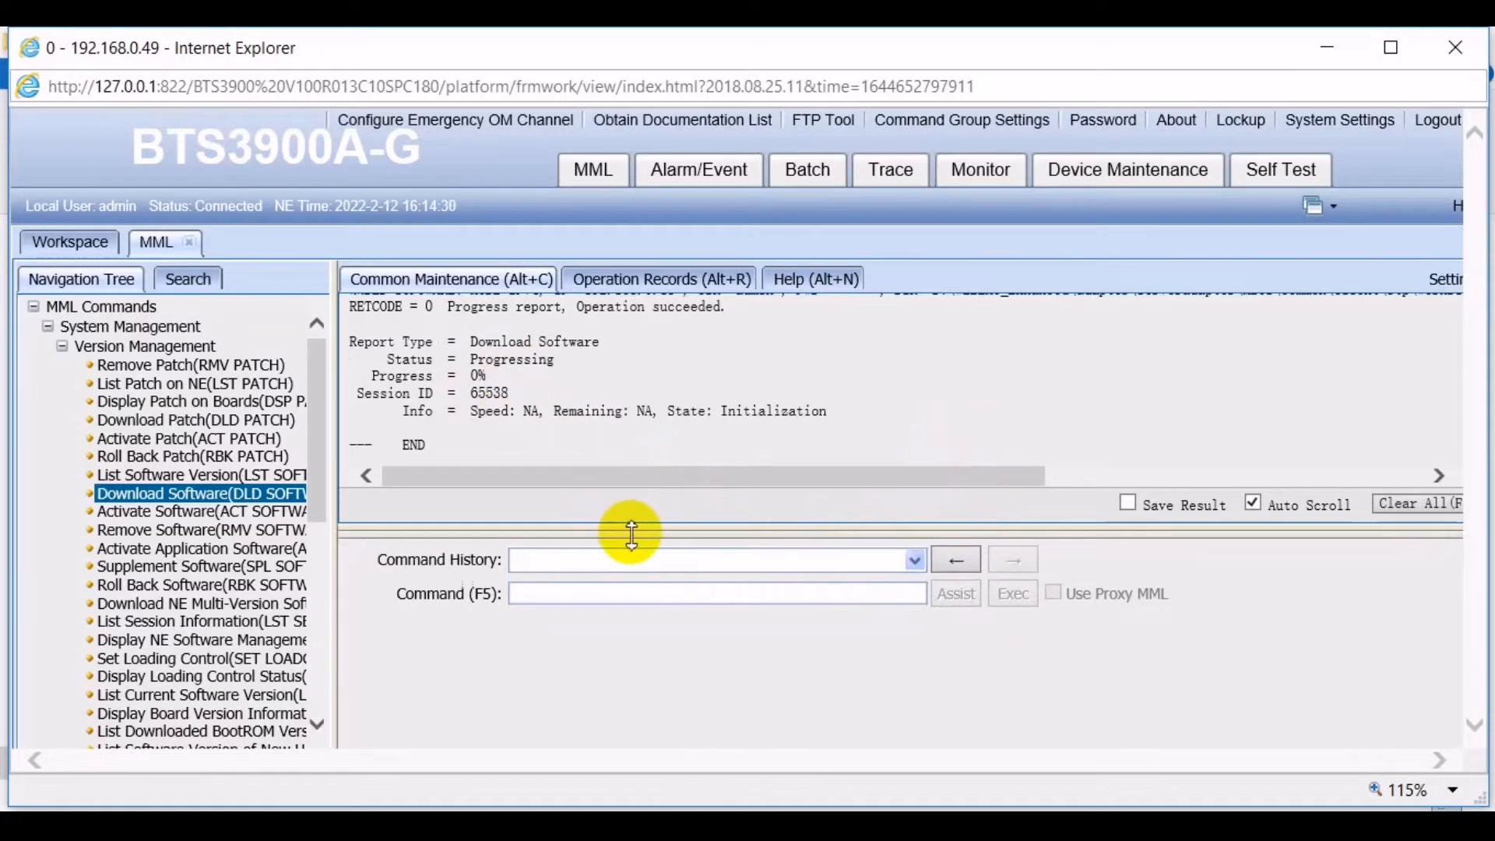
{"action": "left_click_drag", "start_coordinate": [629, 529], "coordinate": [623, 587]}
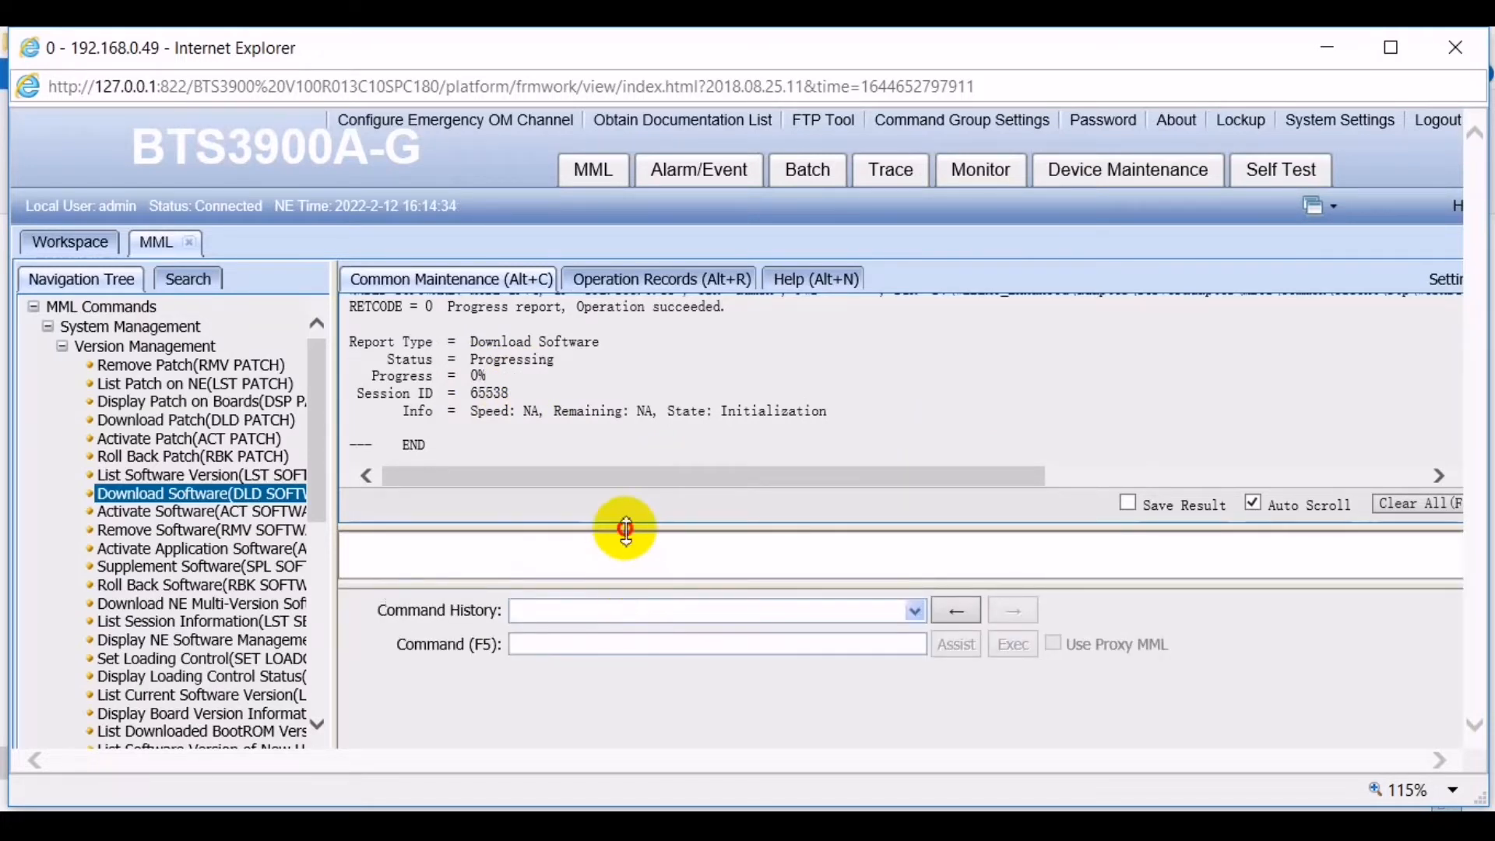
- Adjust the output pane to keep watching the session 65538 download report
{"action": "left_click_drag", "start_coordinate": [623, 526], "coordinate": [628, 541]}
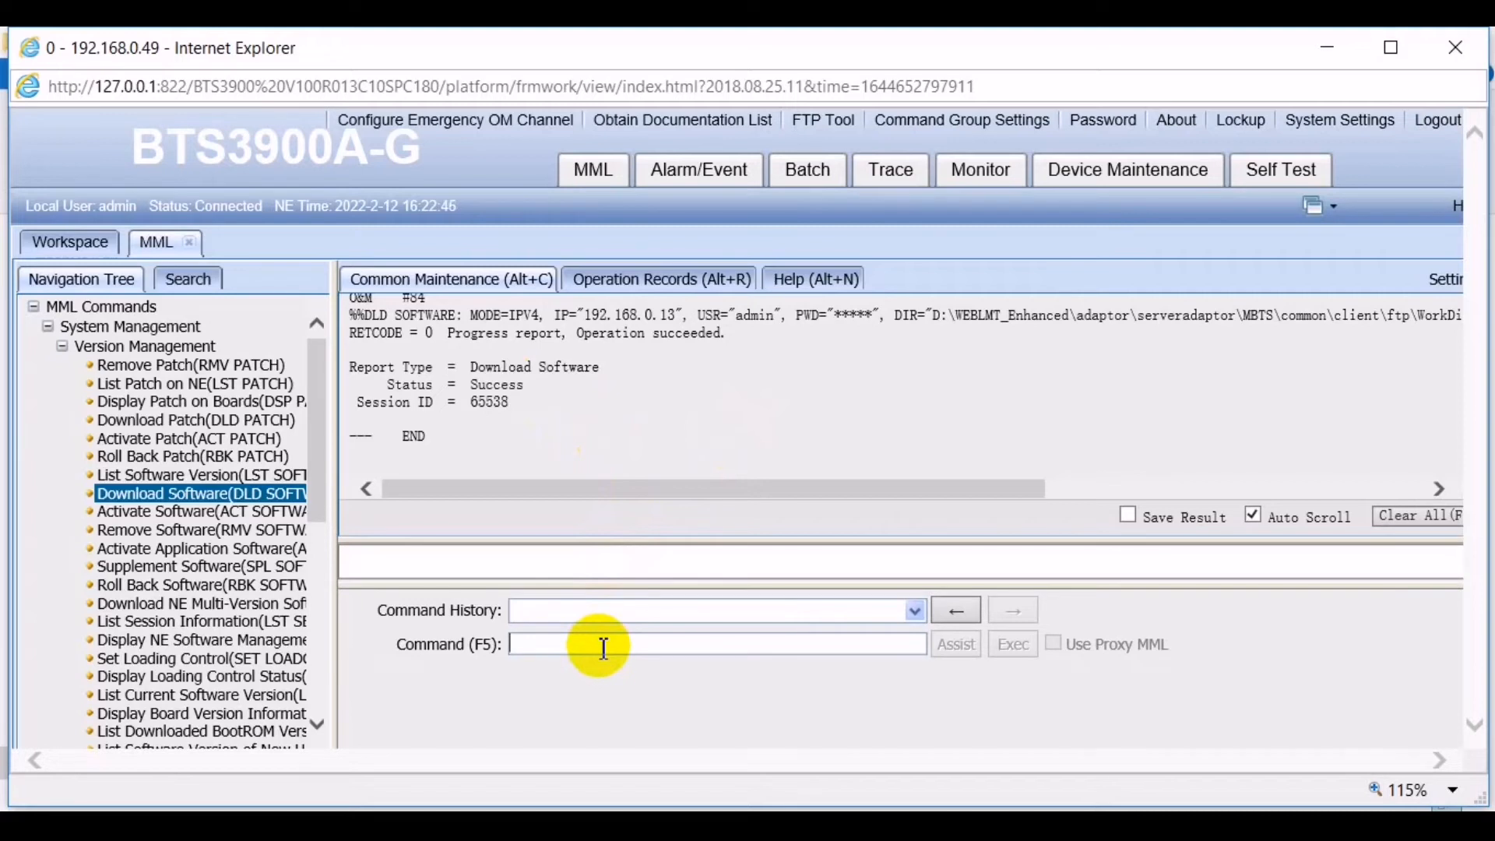
- Run LST SOFTWARE and check the NodeB standby area holds BTS3900_5900 V100R016C10SPC230
{"action": "type", "text": "LST"}
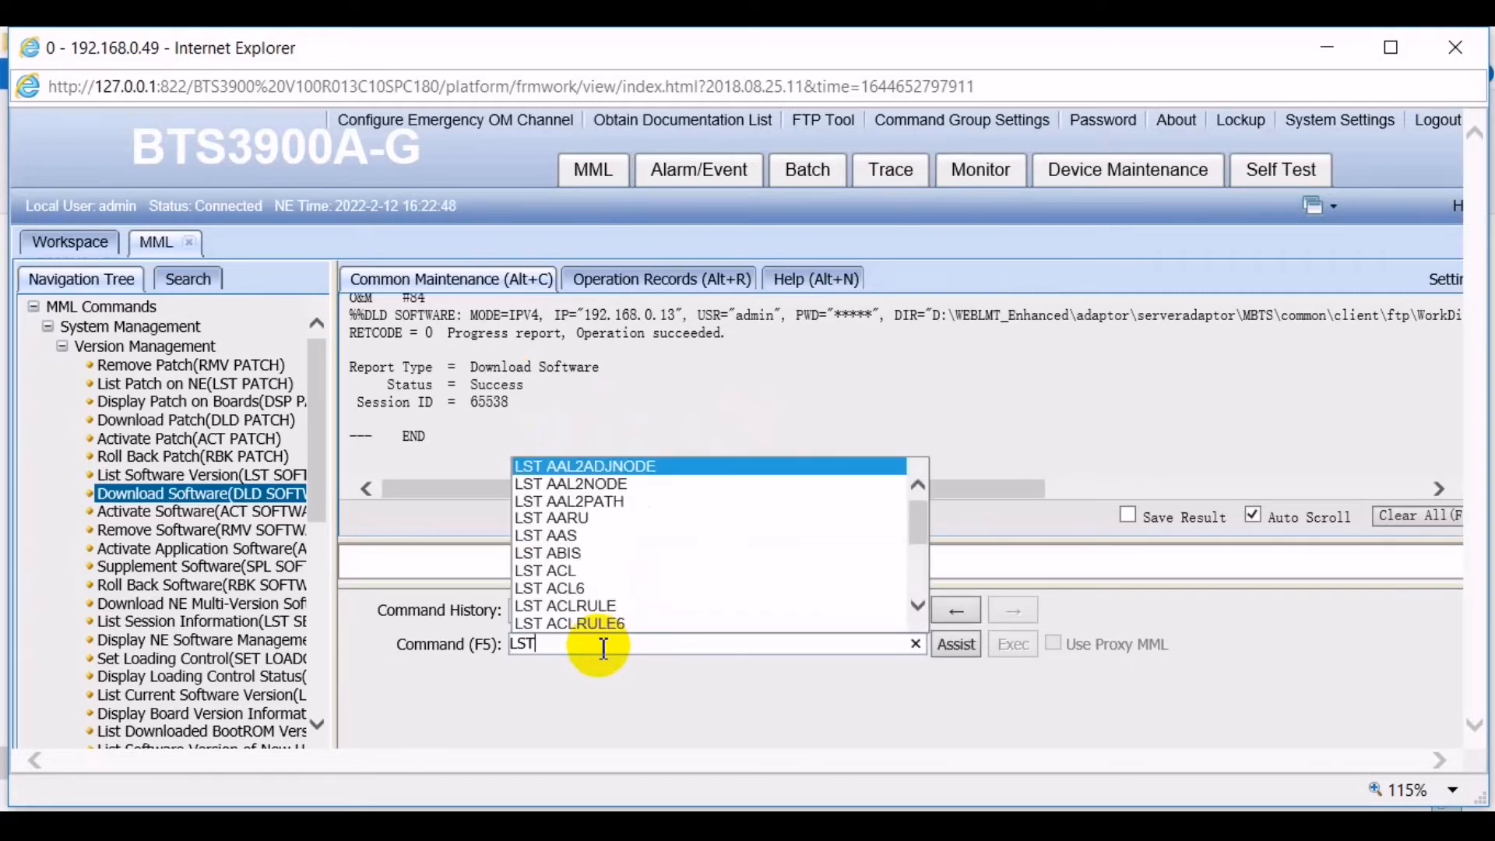
{"action": "type", "text": " S"}
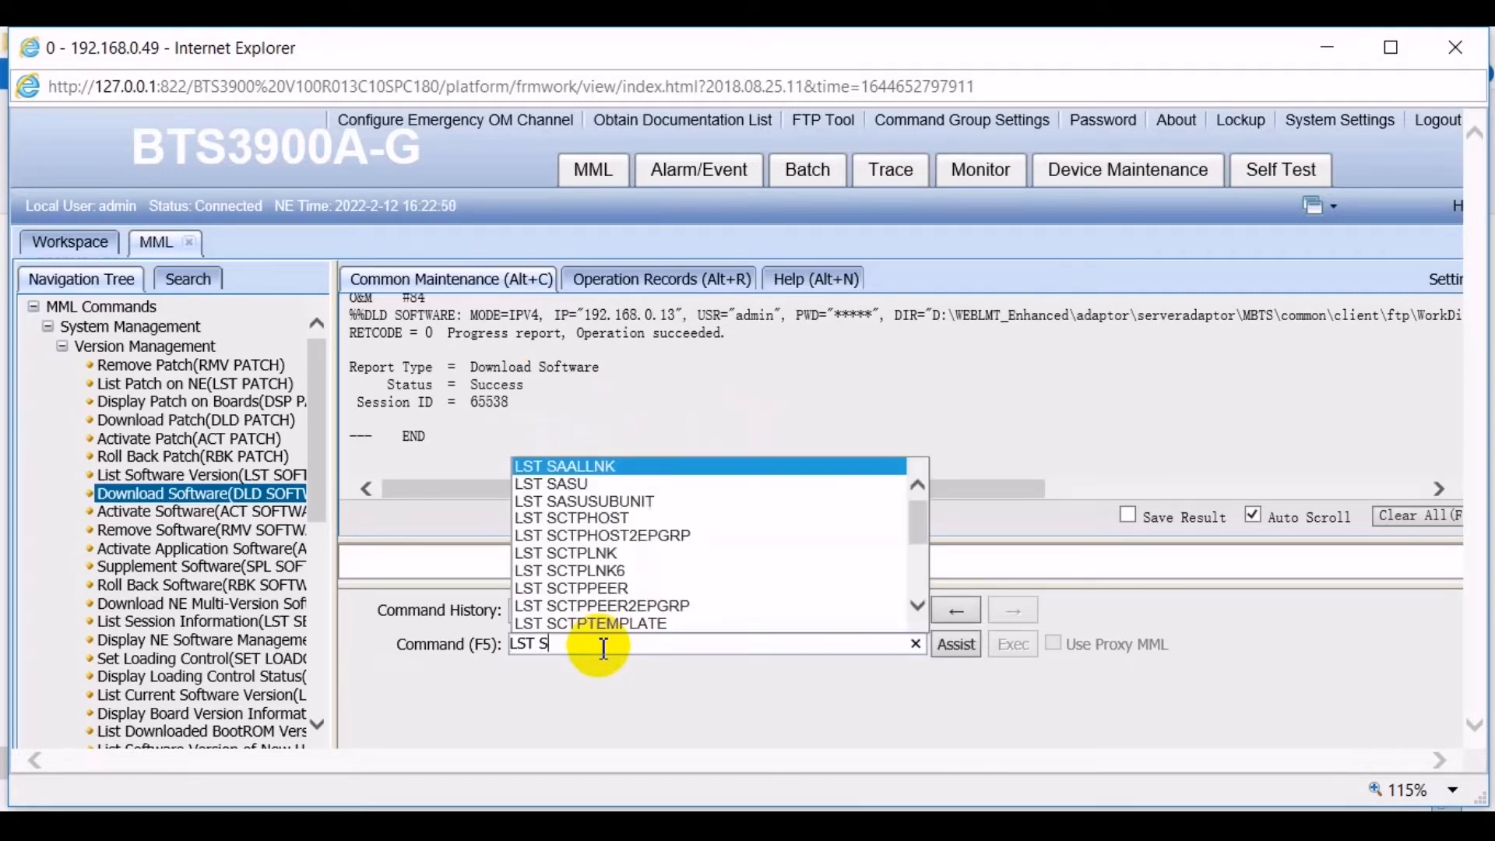
{"action": "type", "text": "O"}
{"action": "key", "text": "Return"}
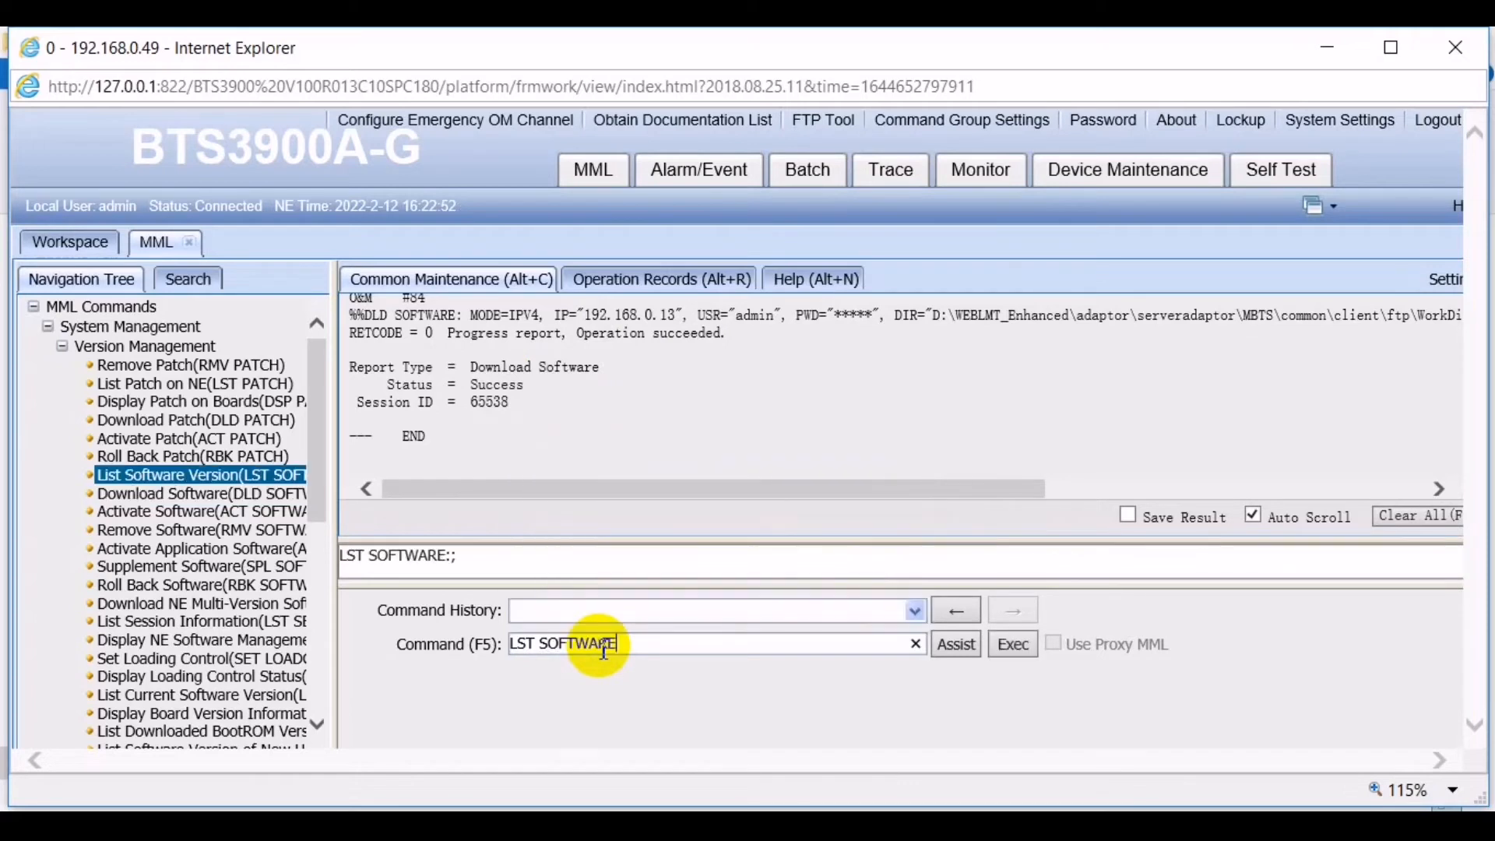
{"action": "left_click", "coordinate": [1012, 644]}
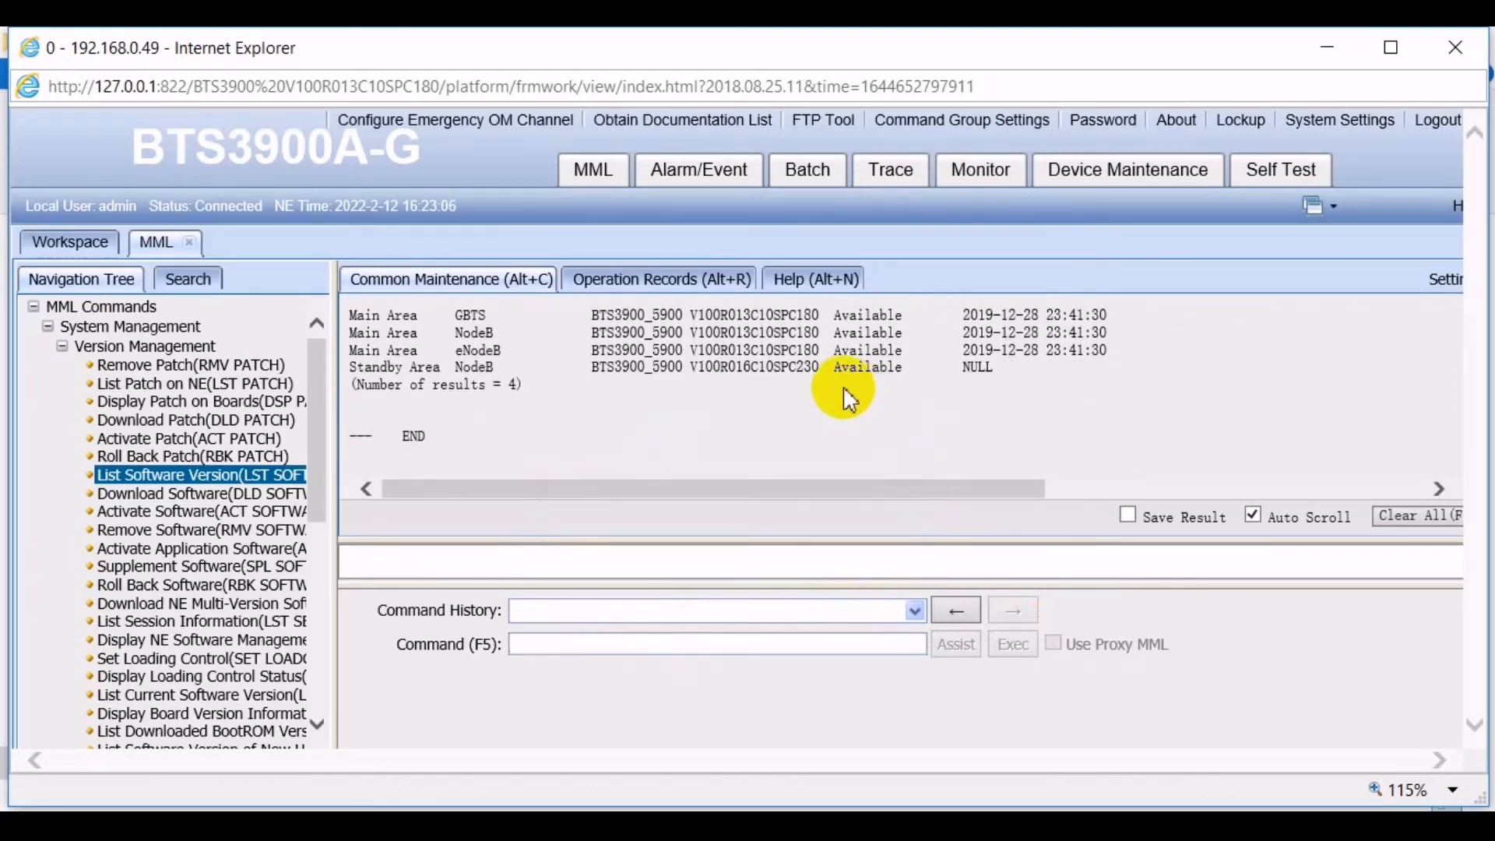
{"action": "left_click", "coordinate": [737, 367]}
{"action": "double_click", "coordinate": [739, 368]}
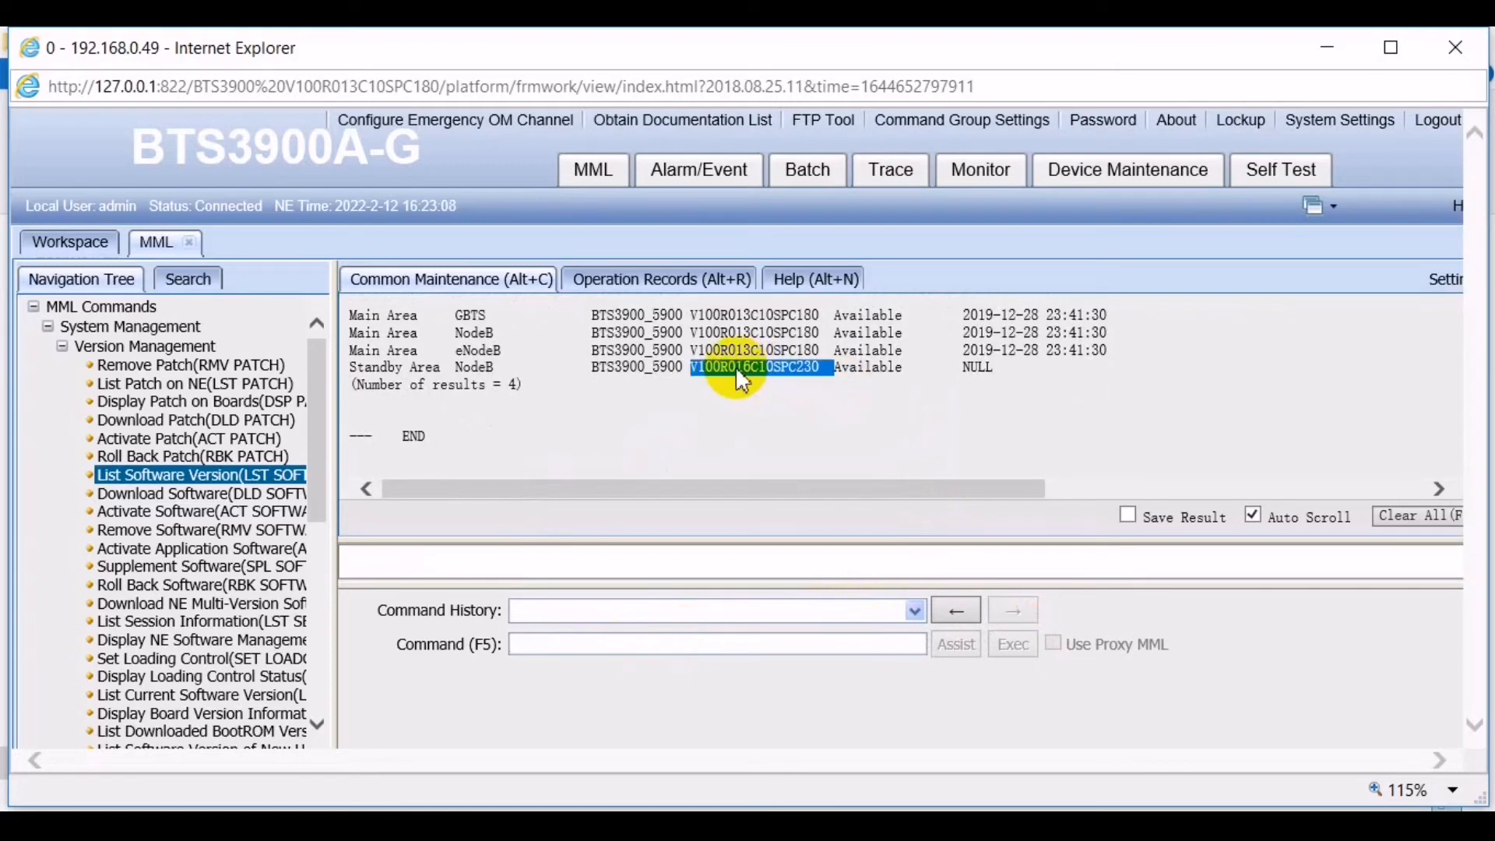
{"action": "left_click", "coordinate": [759, 404]}
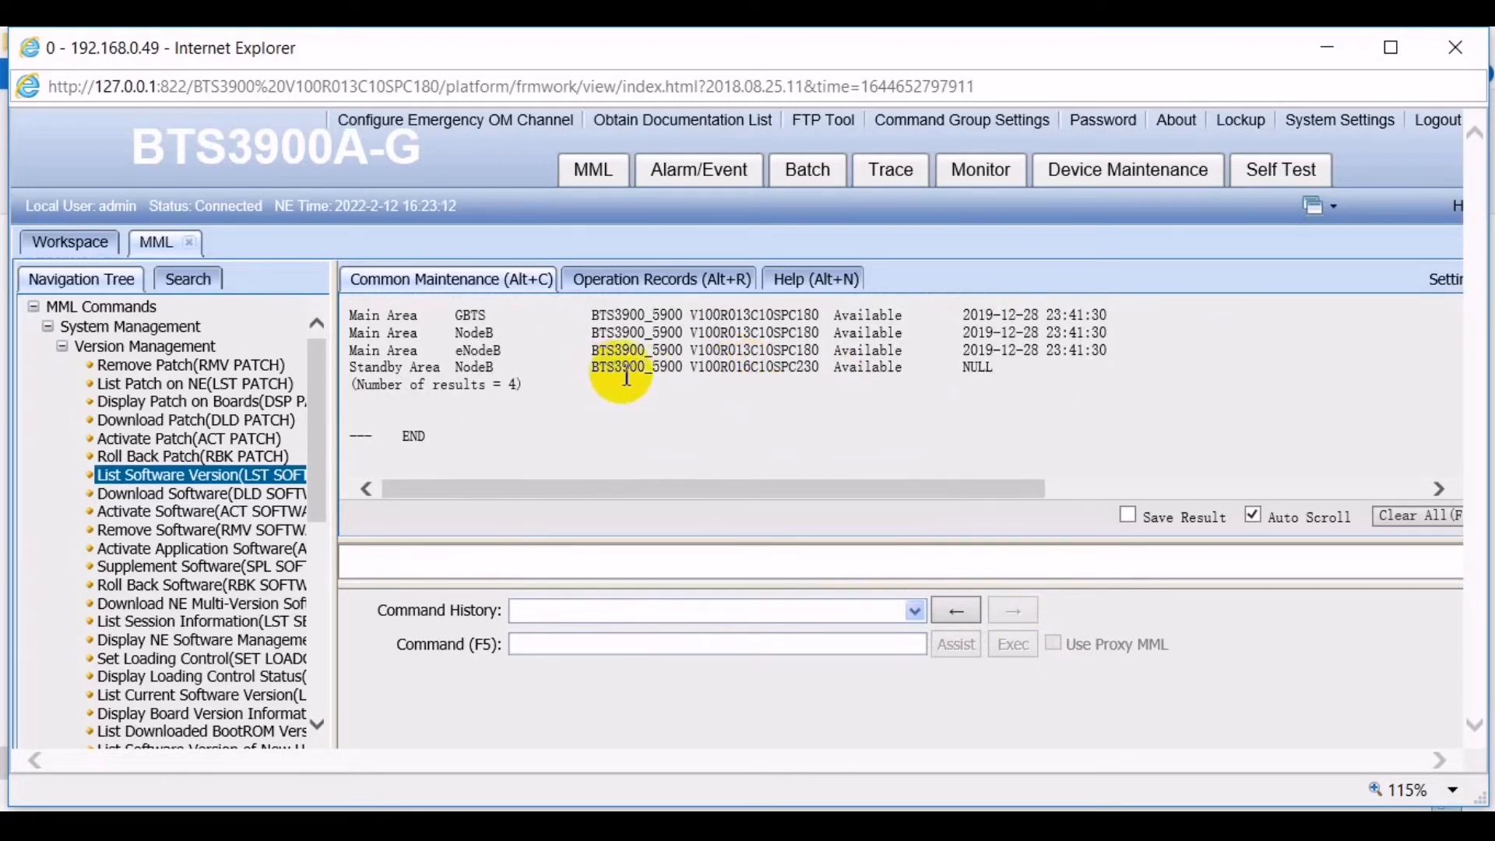
{"action": "left_click", "coordinate": [691, 651]}
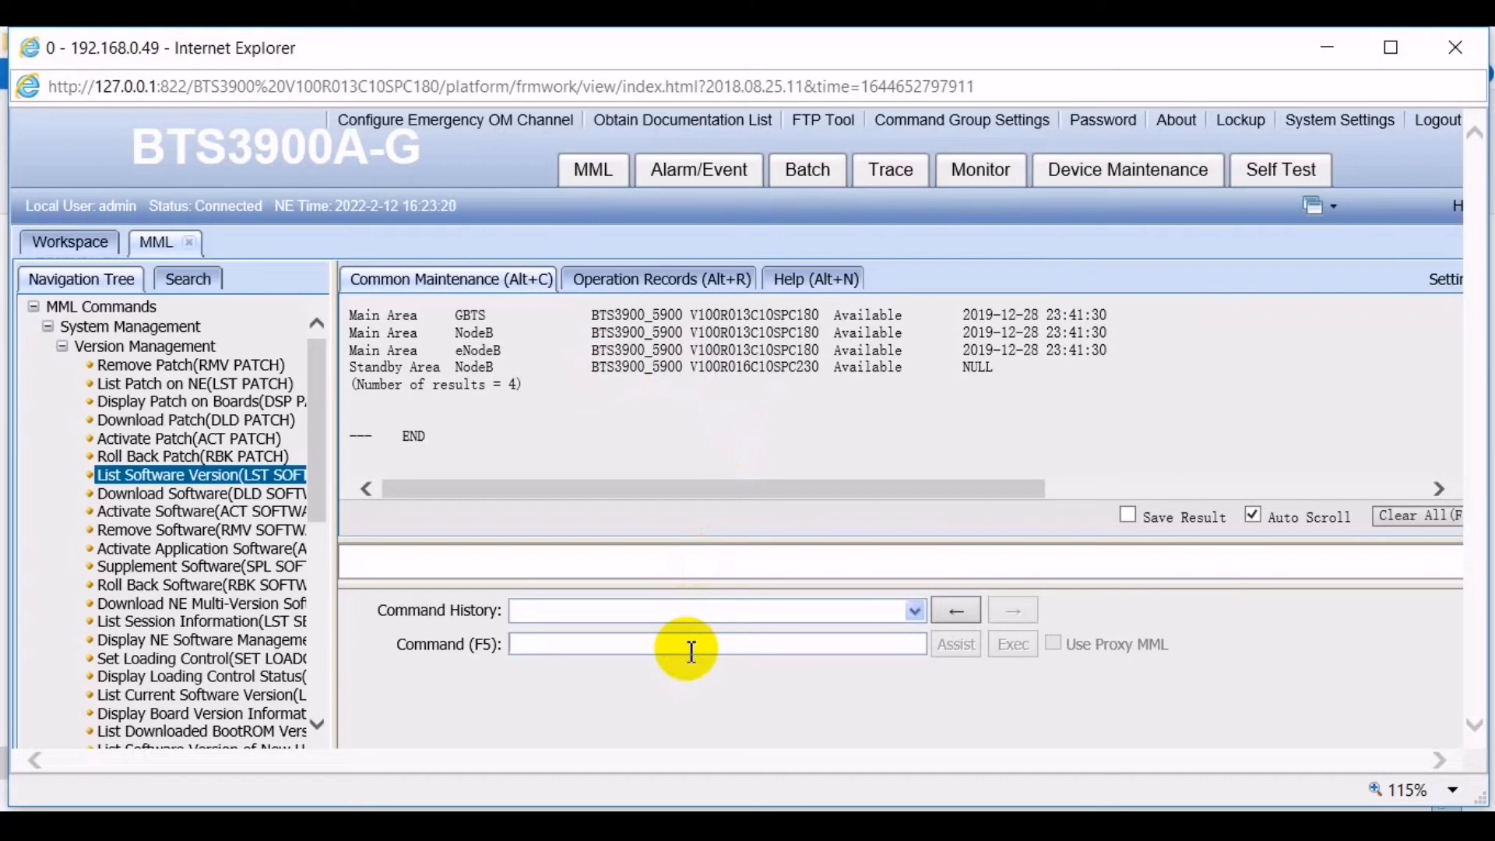
- Load the ACT SOFTWARE command, keeping Operation Type NE(The Whole NE)
{"action": "type", "text": "ACT"}
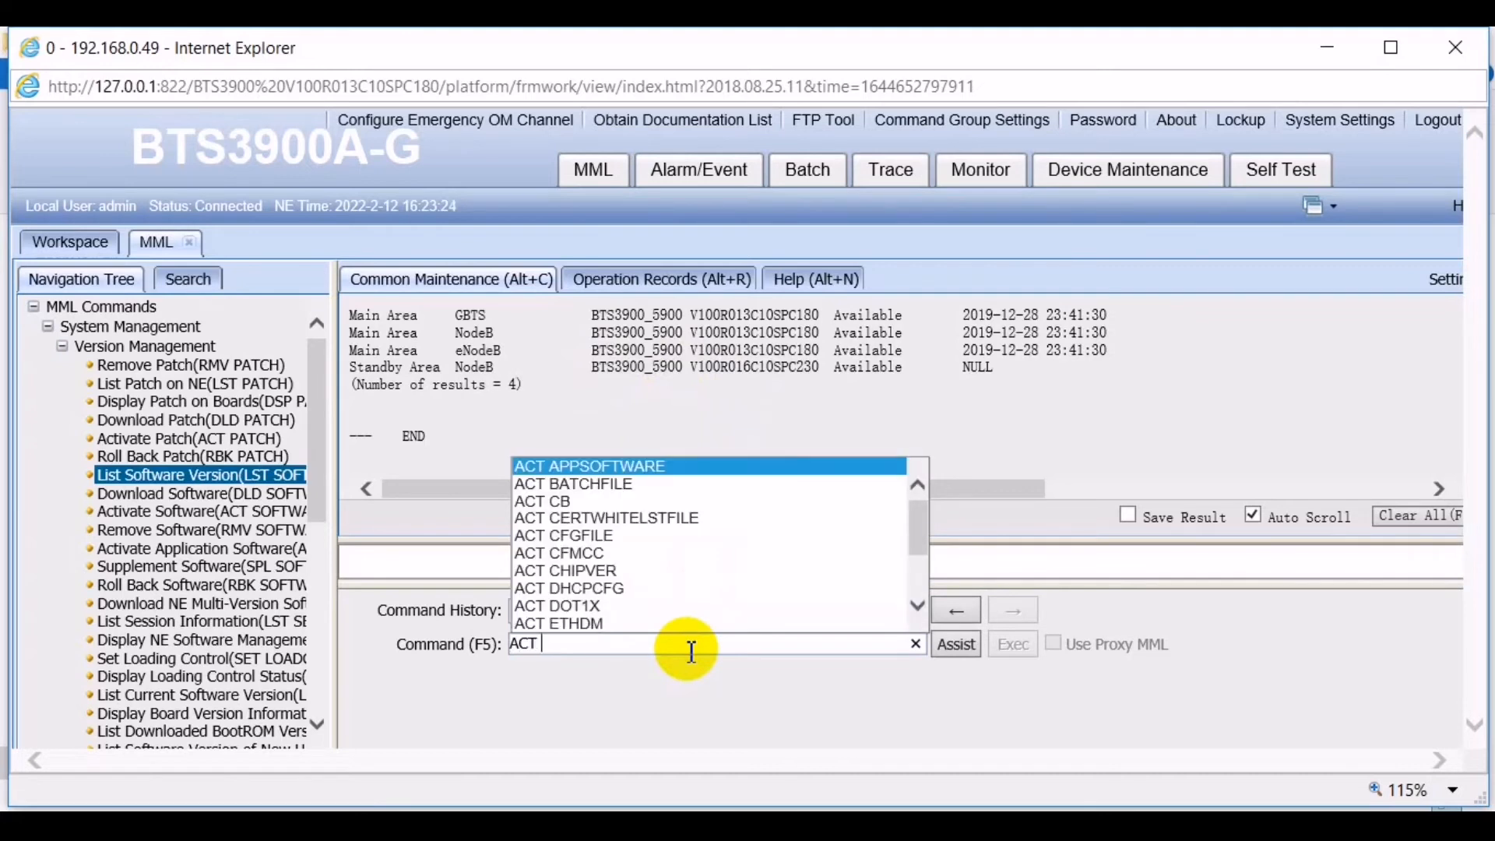
{"action": "type", "text": " S"}
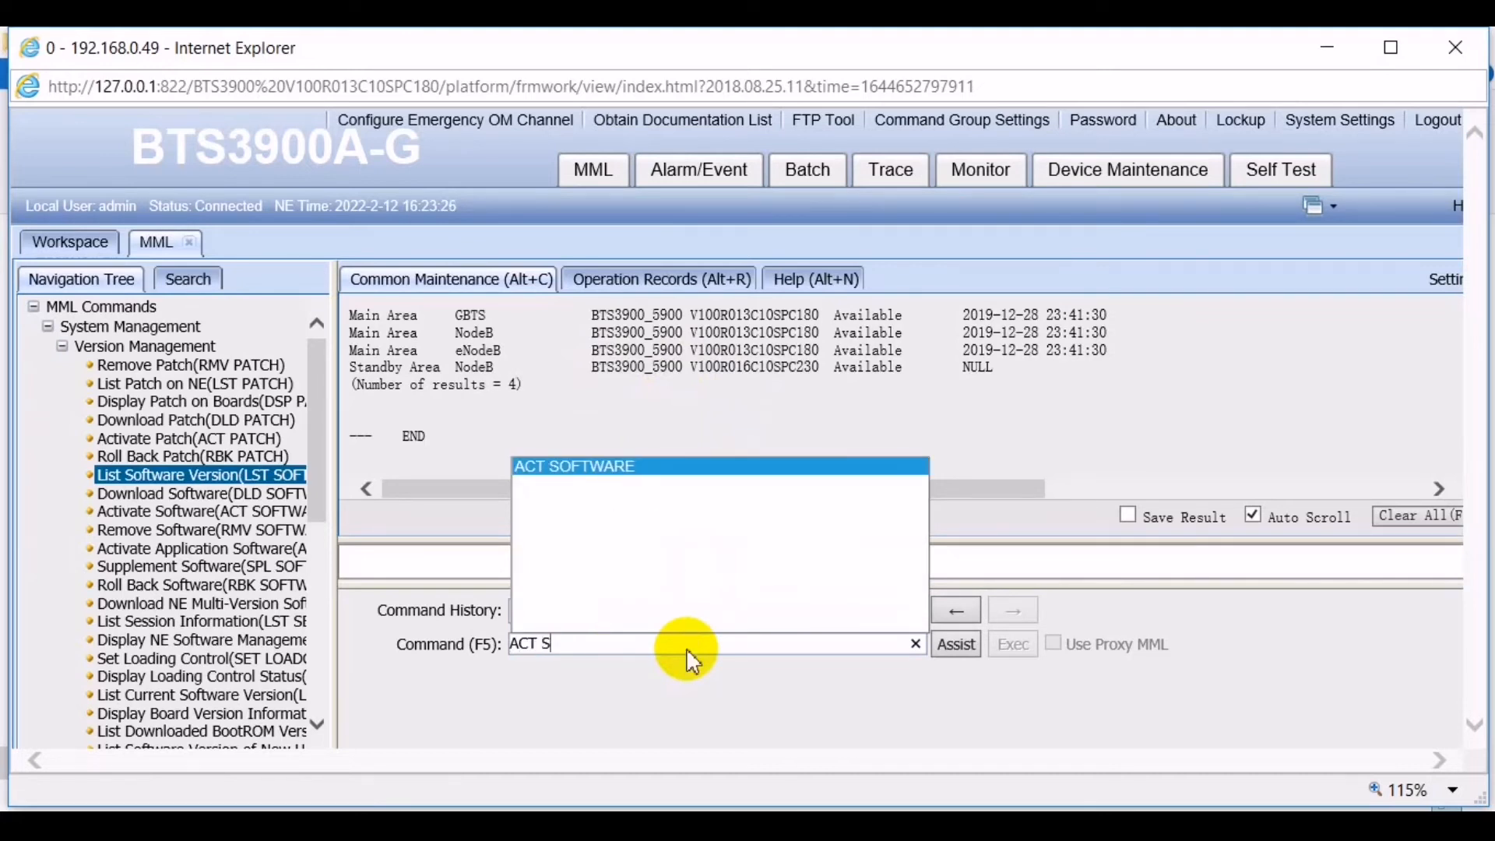
{"action": "key", "text": "Return"}
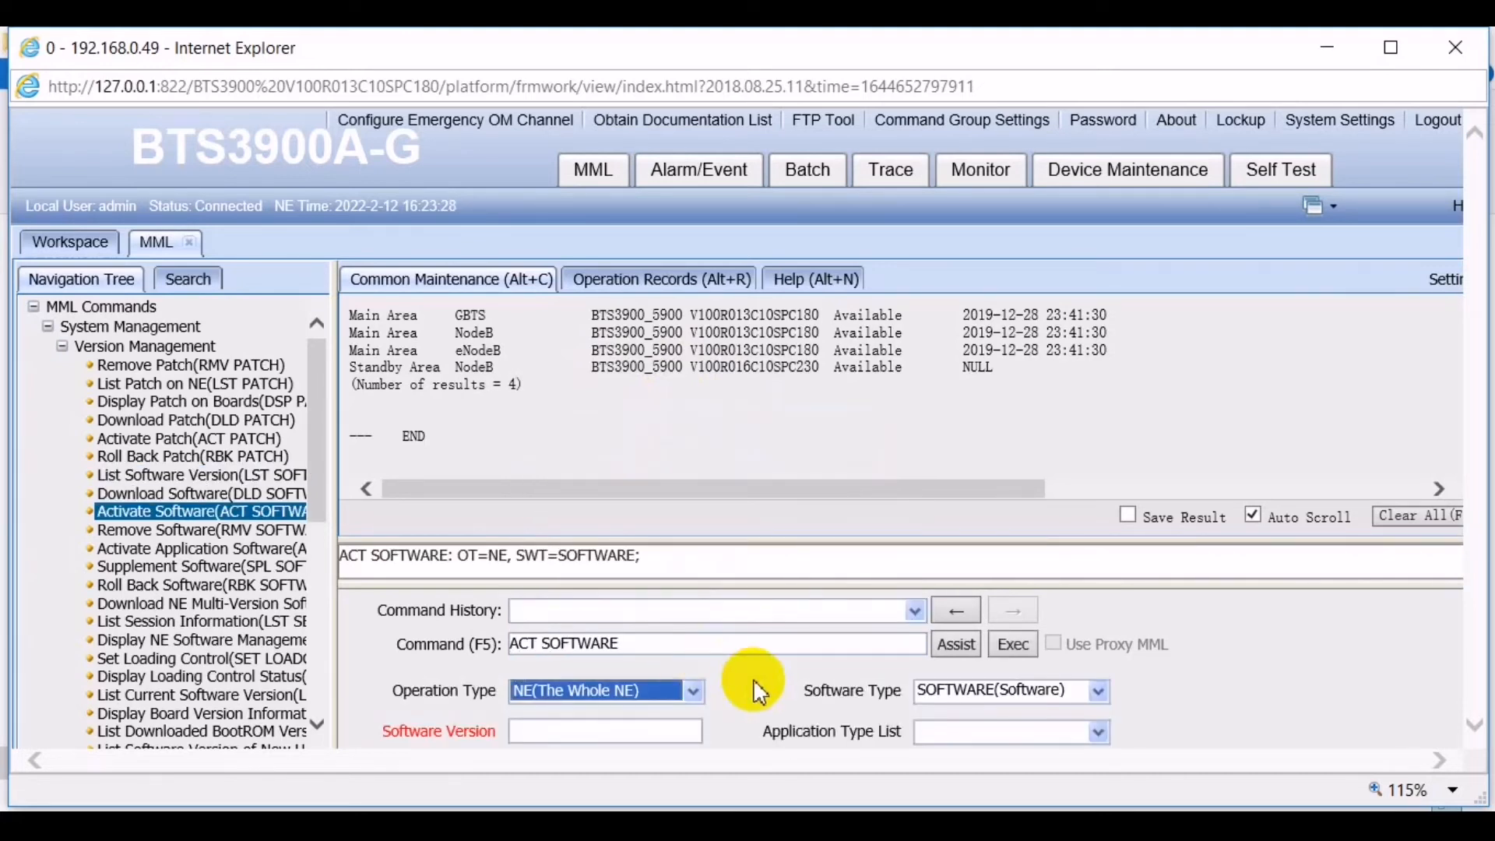
{"action": "left_click", "coordinate": [690, 695]}
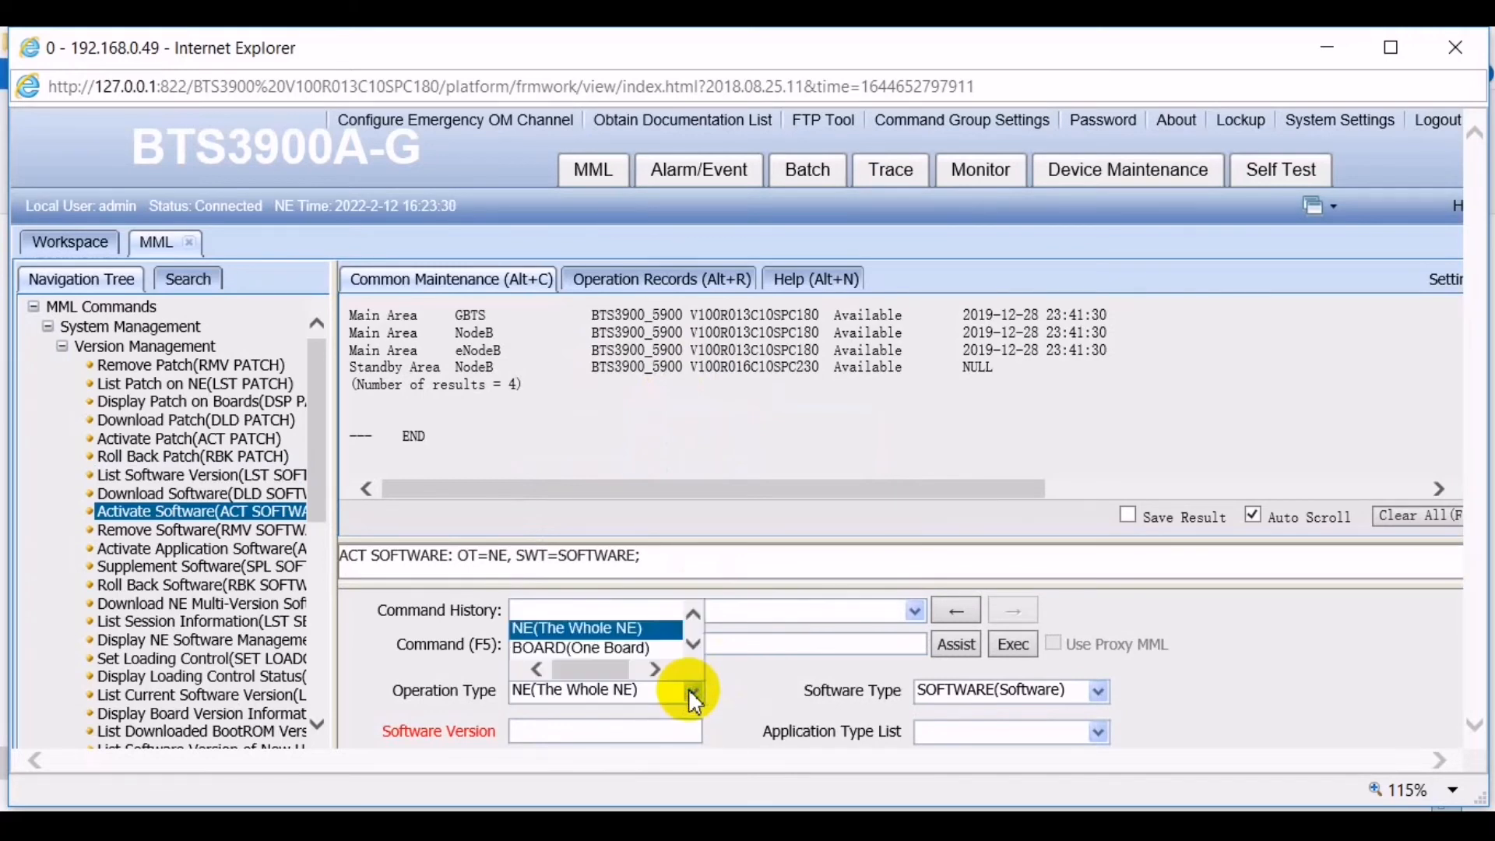
{"action": "key", "text": "Escape"}
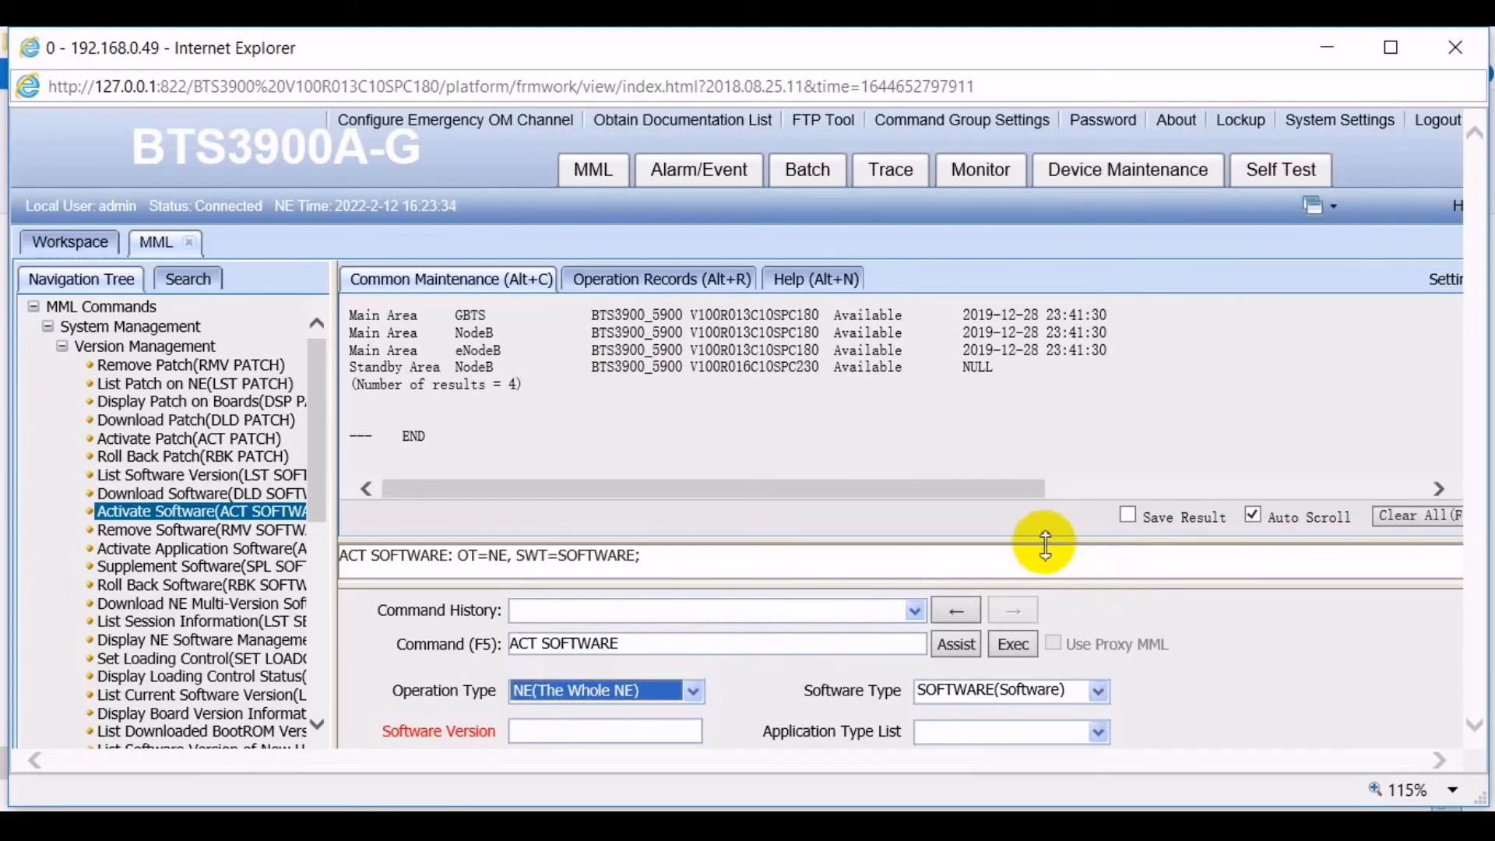
- Resize the panes and tick NodeB in the Application Type List
{"action": "left_click_drag", "start_coordinate": [1046, 545], "coordinate": [1031, 443]}
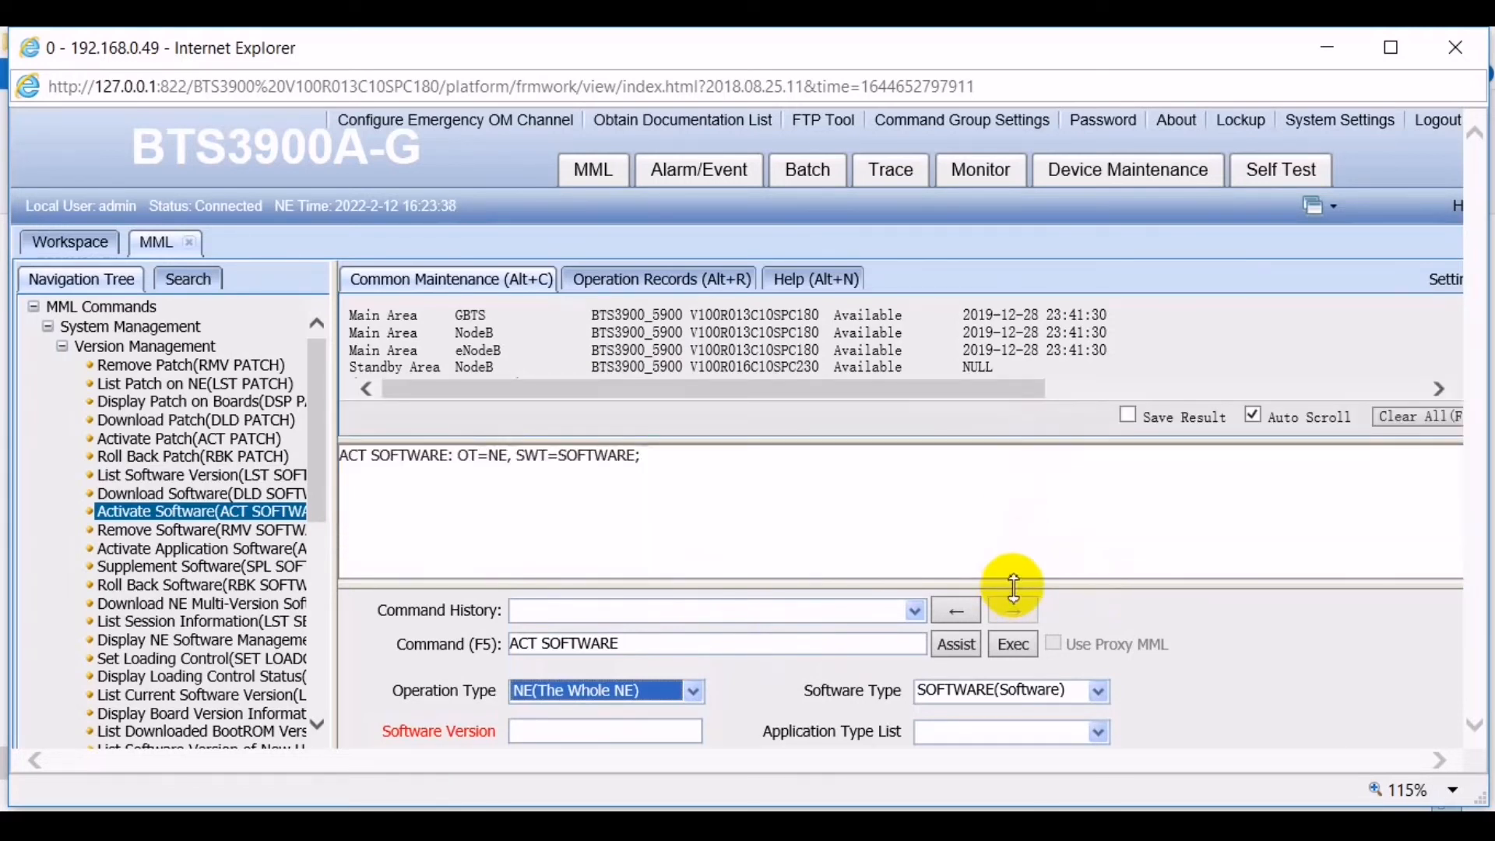
{"action": "left_click_drag", "start_coordinate": [1011, 590], "coordinate": [992, 505]}
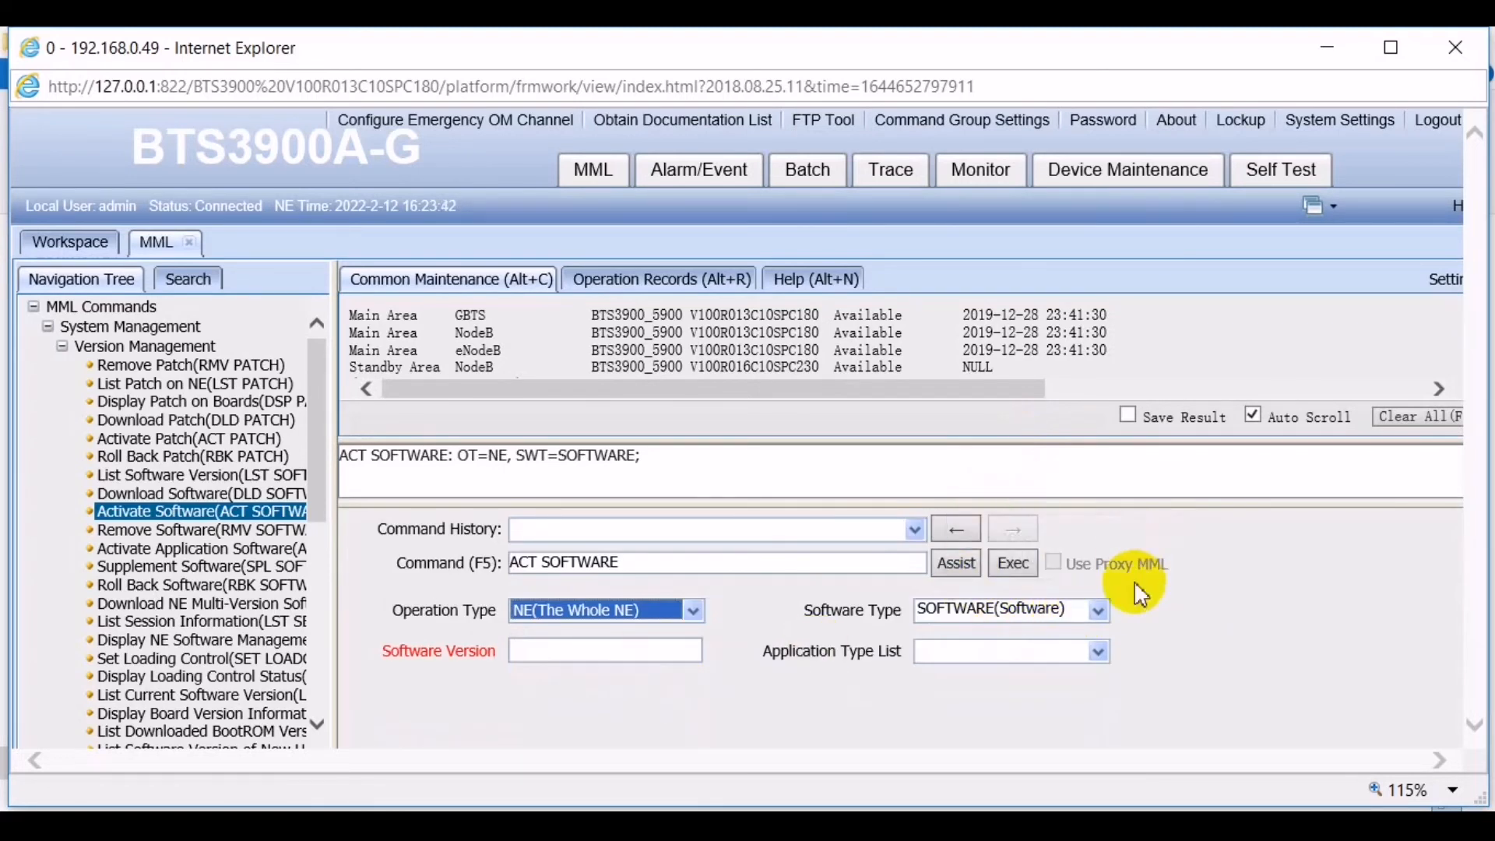
{"action": "left_click", "coordinate": [1097, 649]}
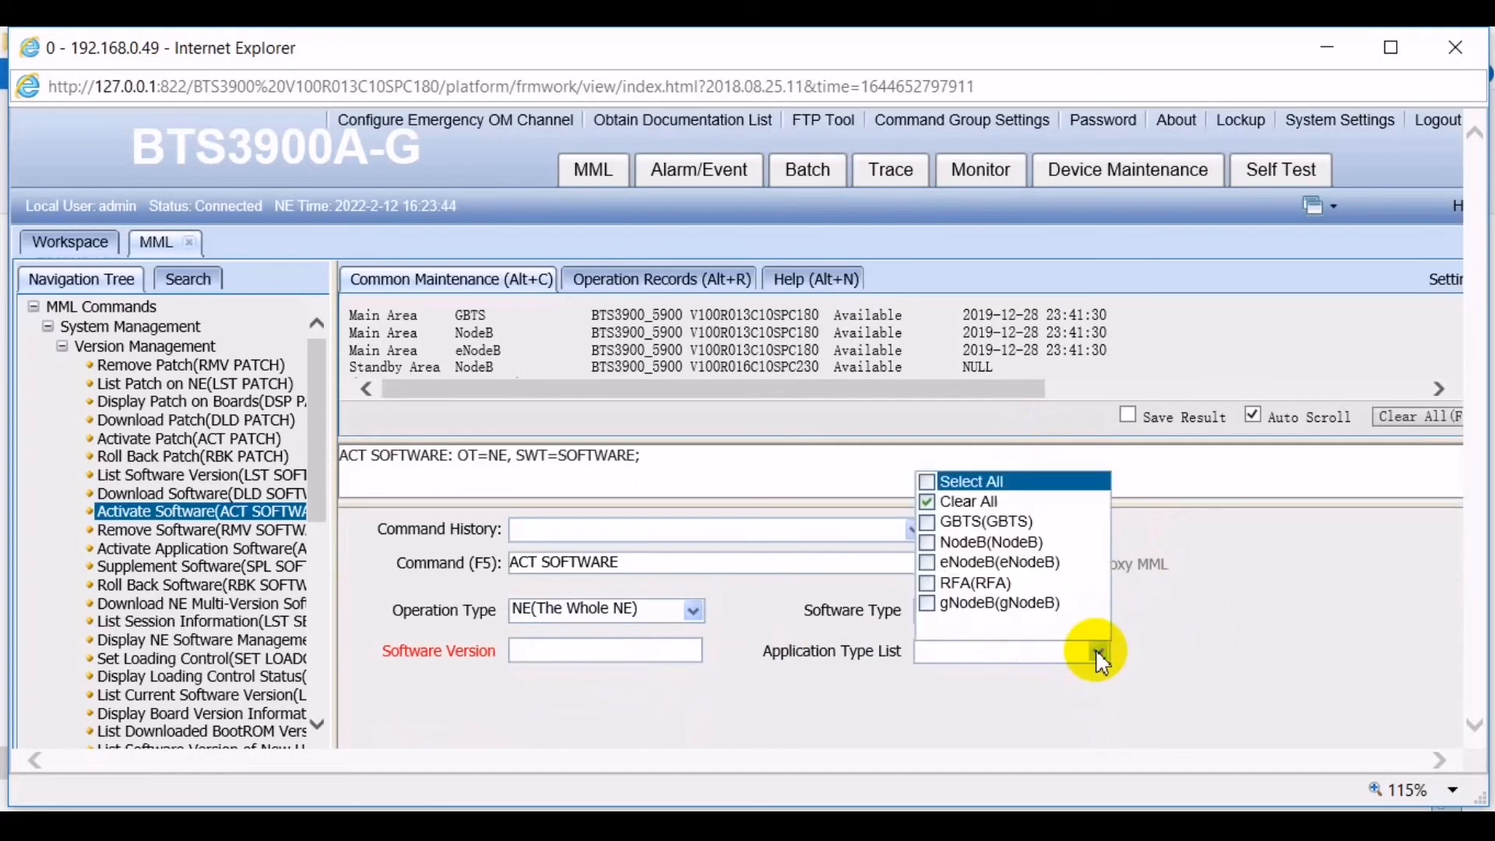
{"action": "left_click", "coordinate": [931, 543]}
{"action": "left_click", "coordinate": [884, 717]}
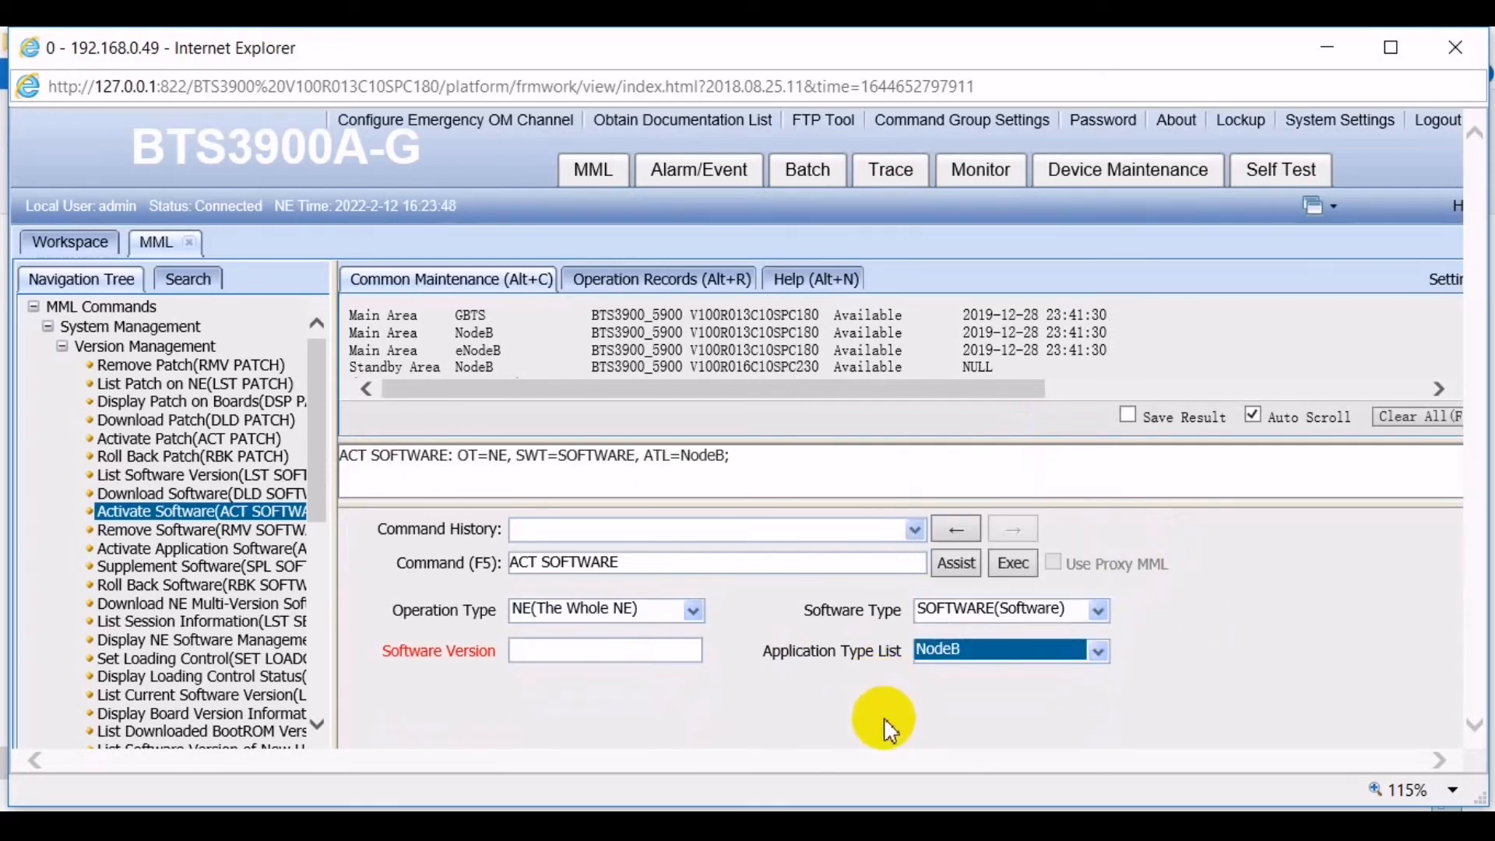
{"action": "left_click", "coordinate": [544, 647]}
- Copy BTS3900_5900 V100R016C10SPC230 from Notepad into Software Version and execute ACT SOFTWARE
{"action": "left_click", "coordinate": [506, 825]}
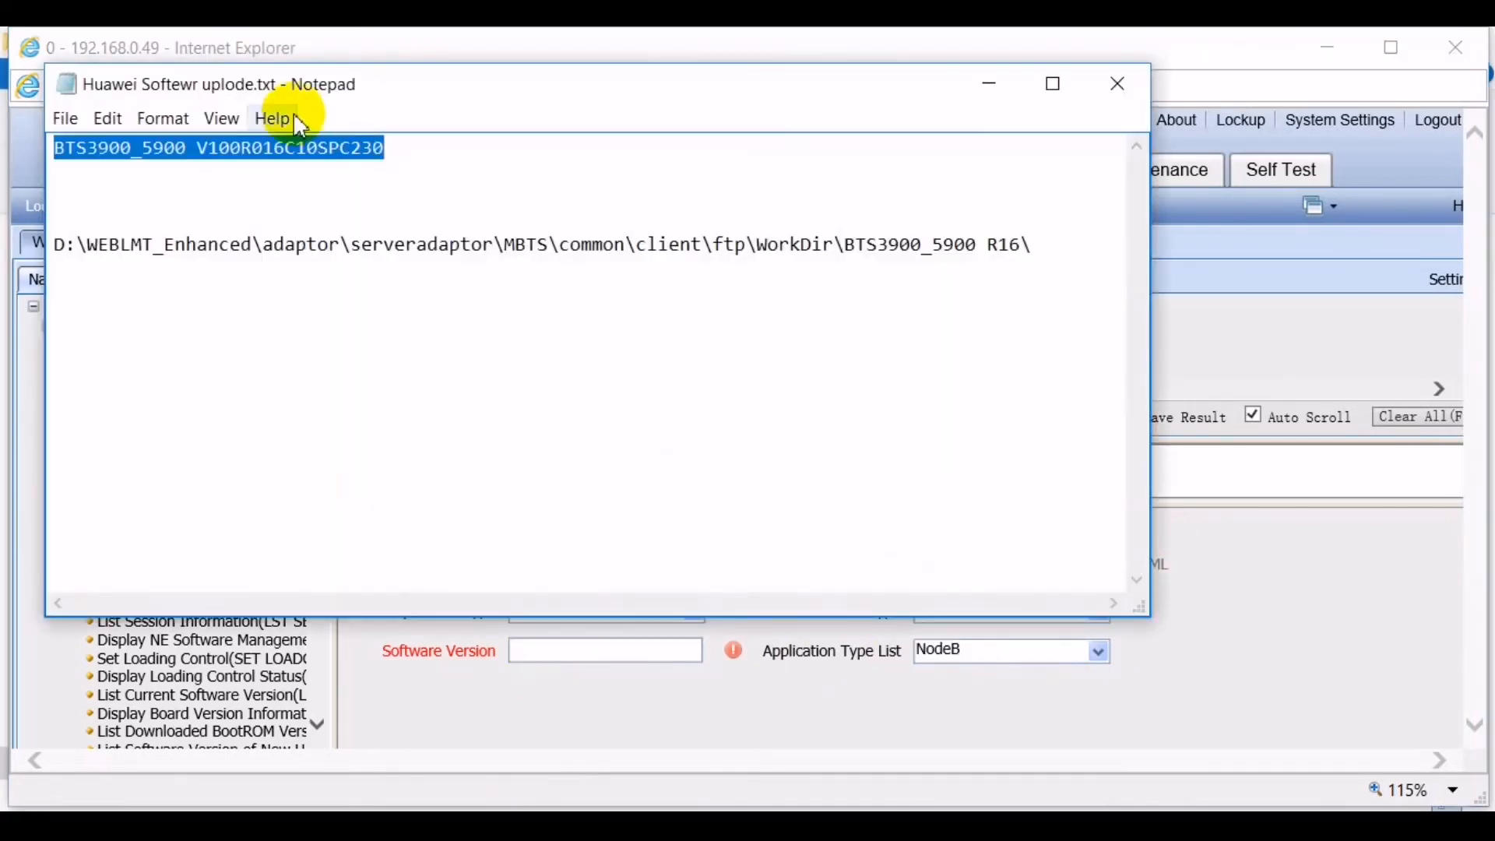
{"action": "left_click", "coordinate": [288, 148]}
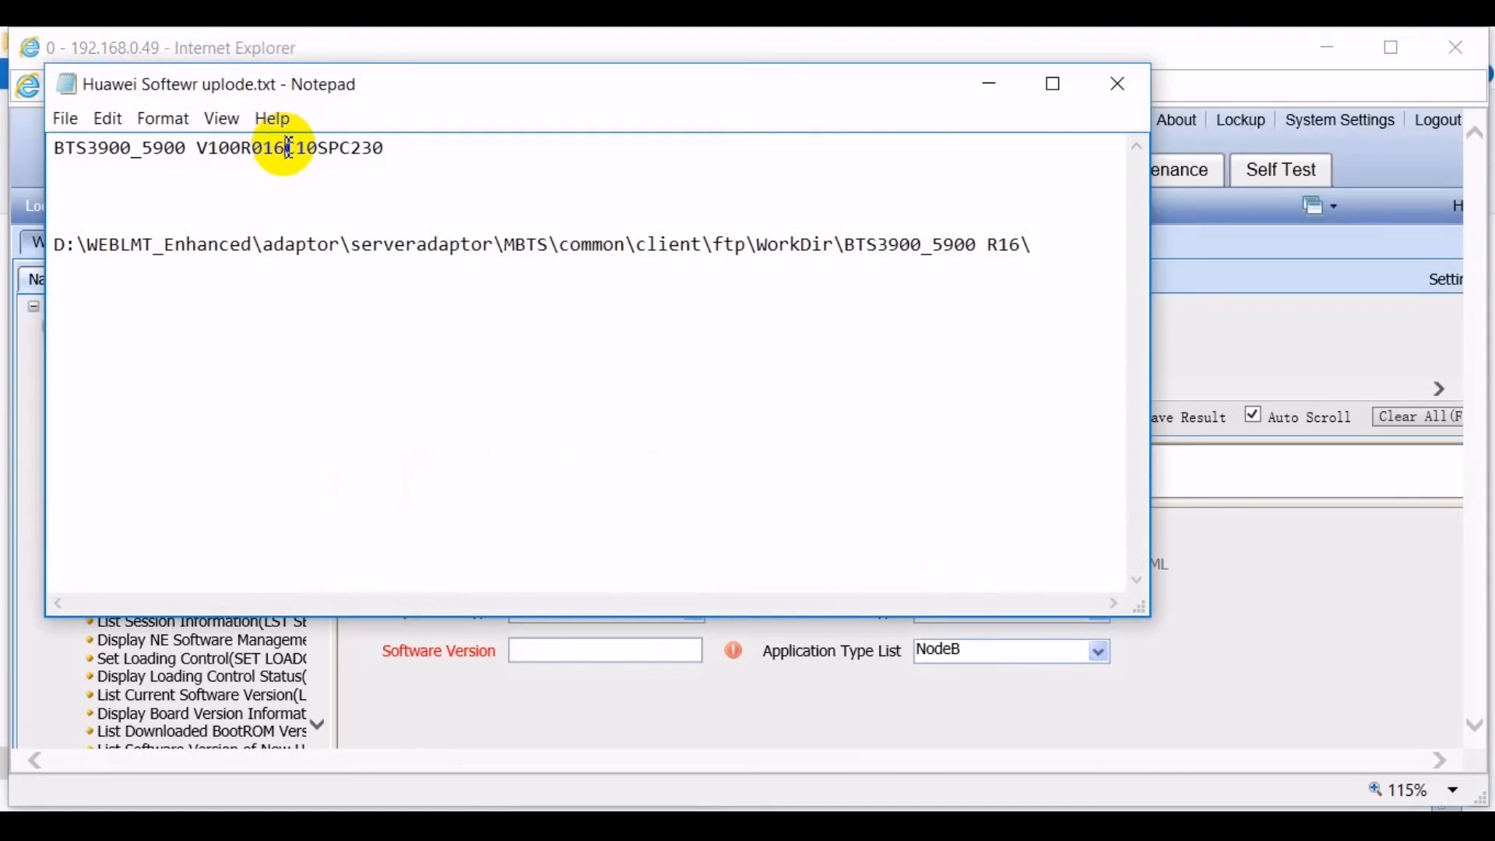
{"action": "left_click", "coordinate": [397, 149]}
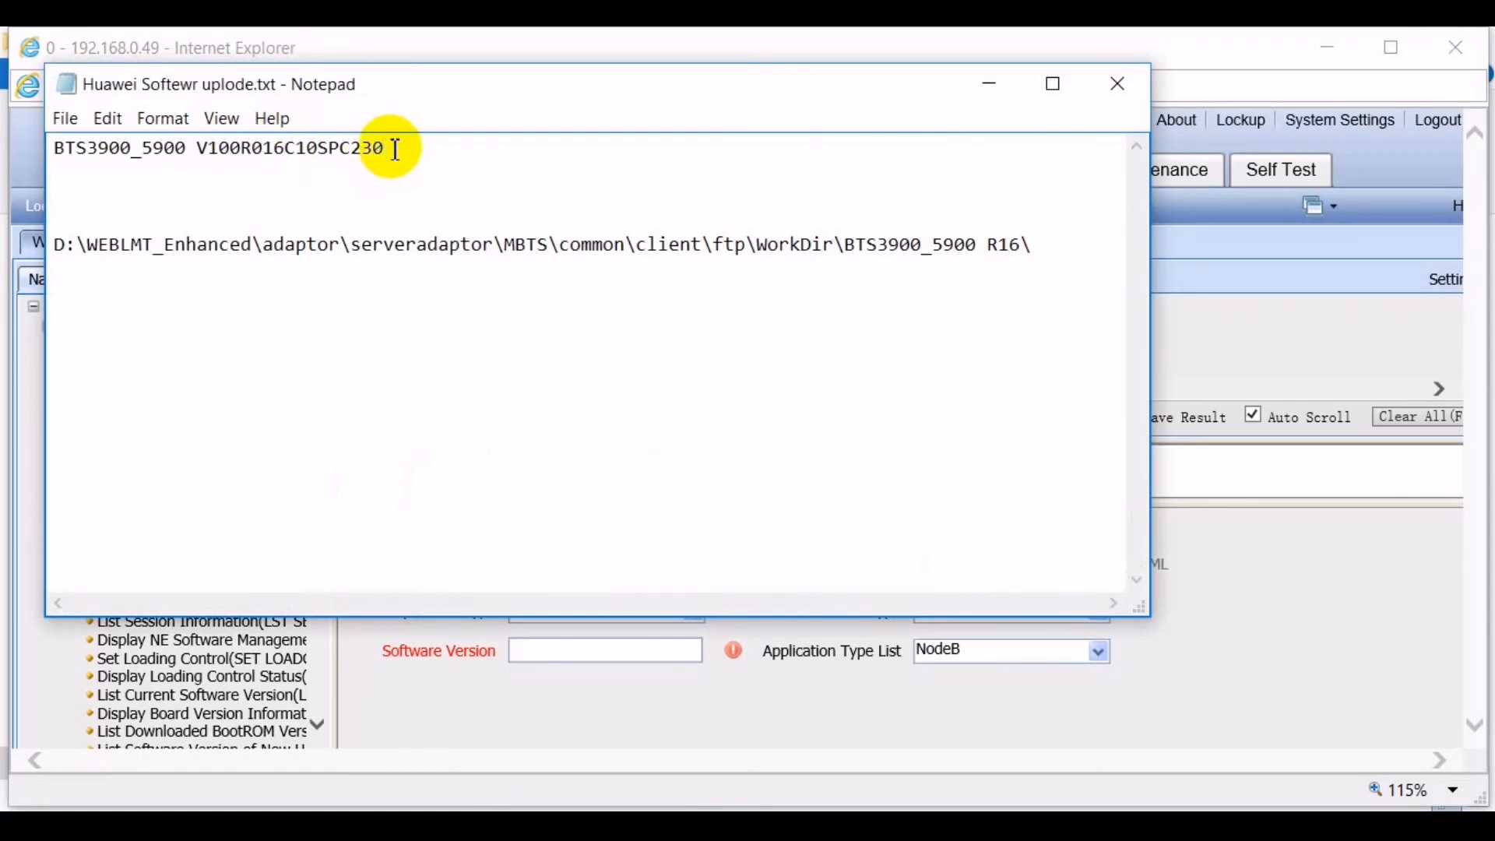
{"action": "left_click", "coordinate": [59, 151], "text": "shift"}
{"action": "key", "text": "ctrl+c"}
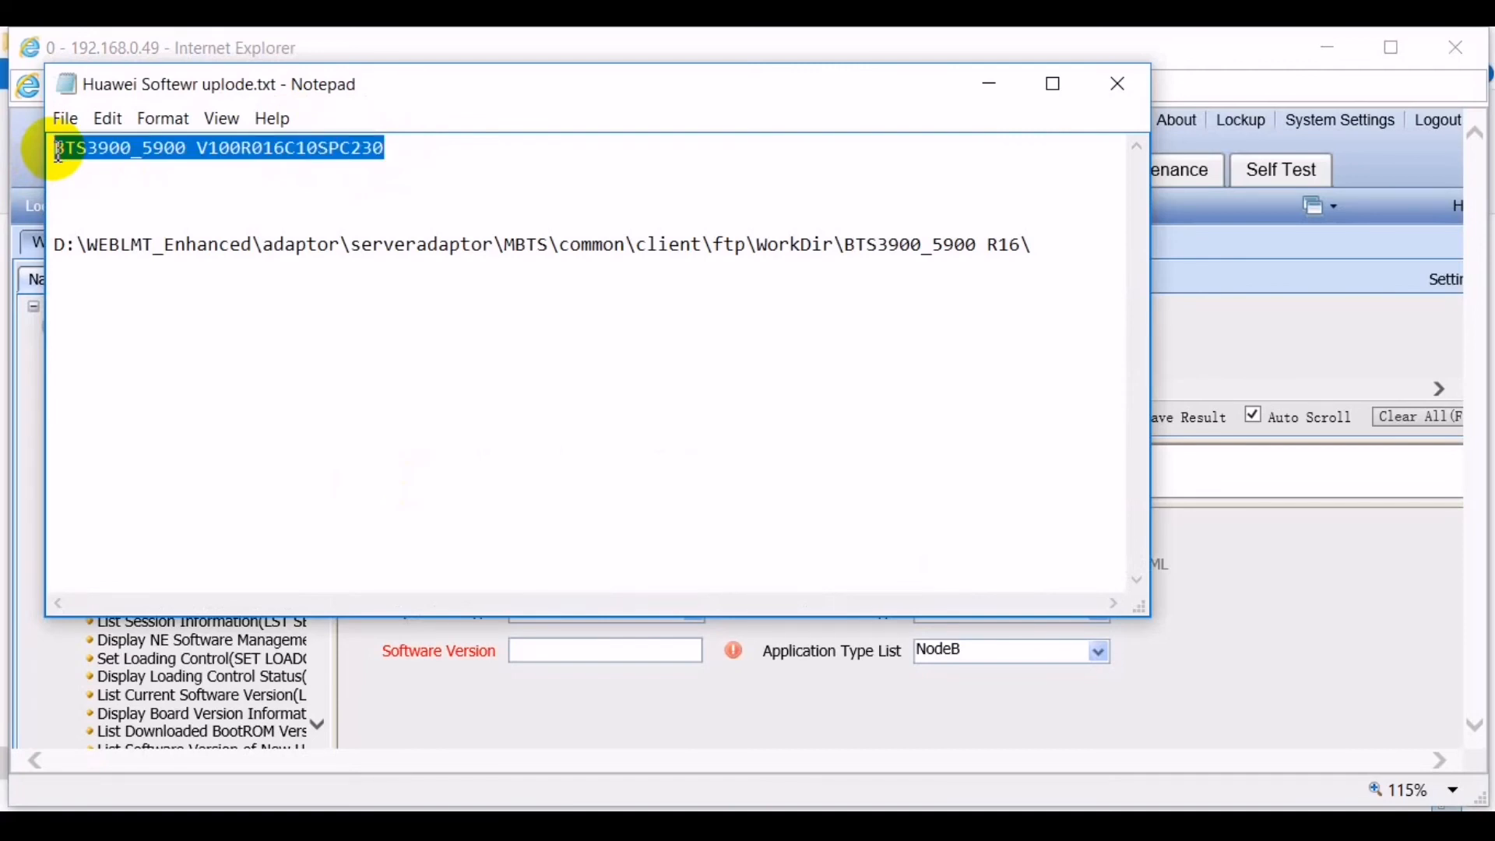
{"action": "left_click", "coordinate": [536, 649]}
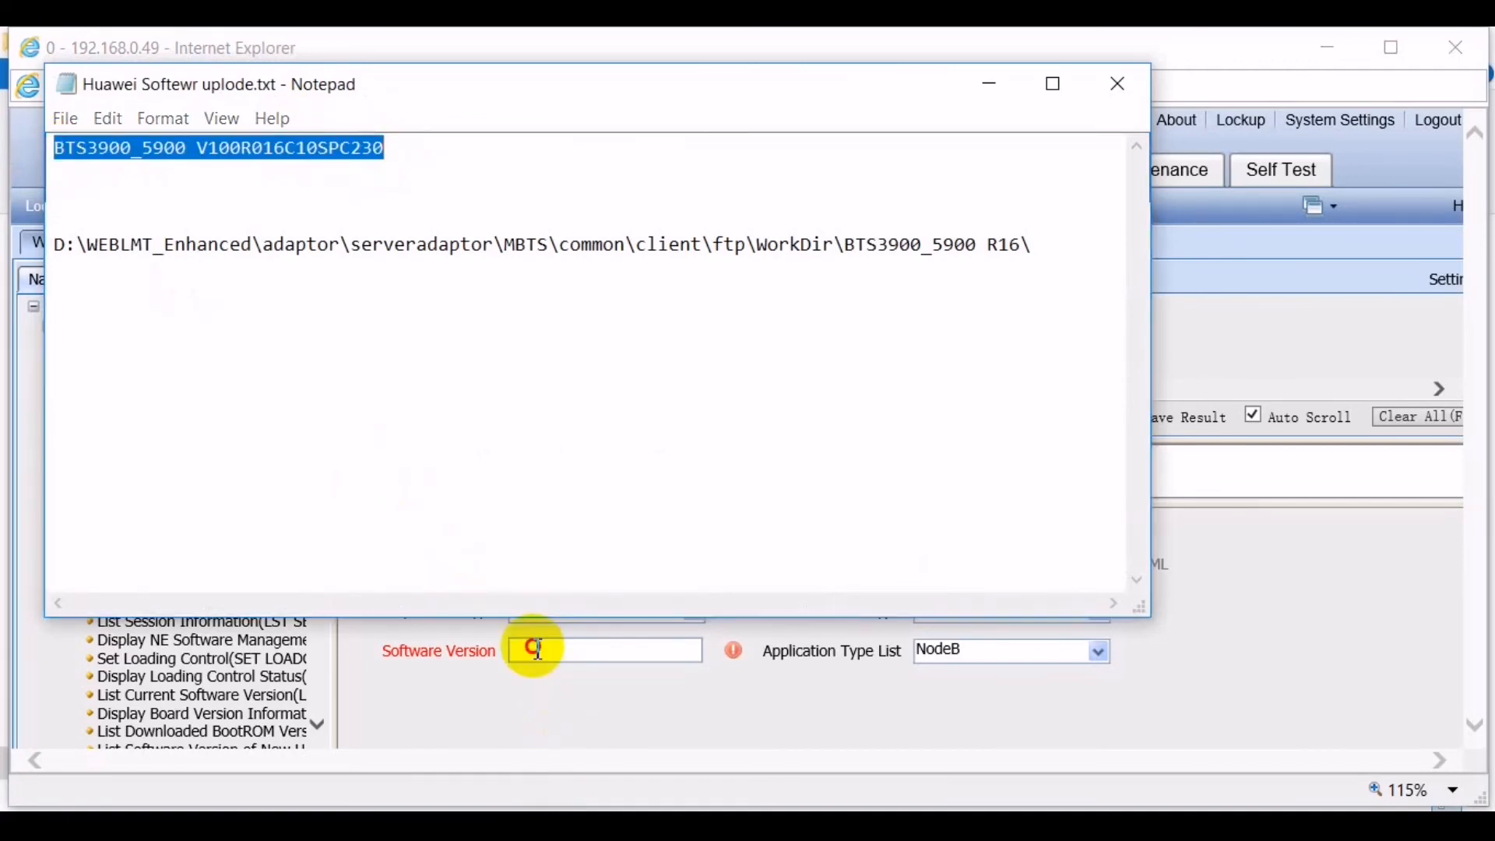
{"action": "key", "text": "ctrl+v"}
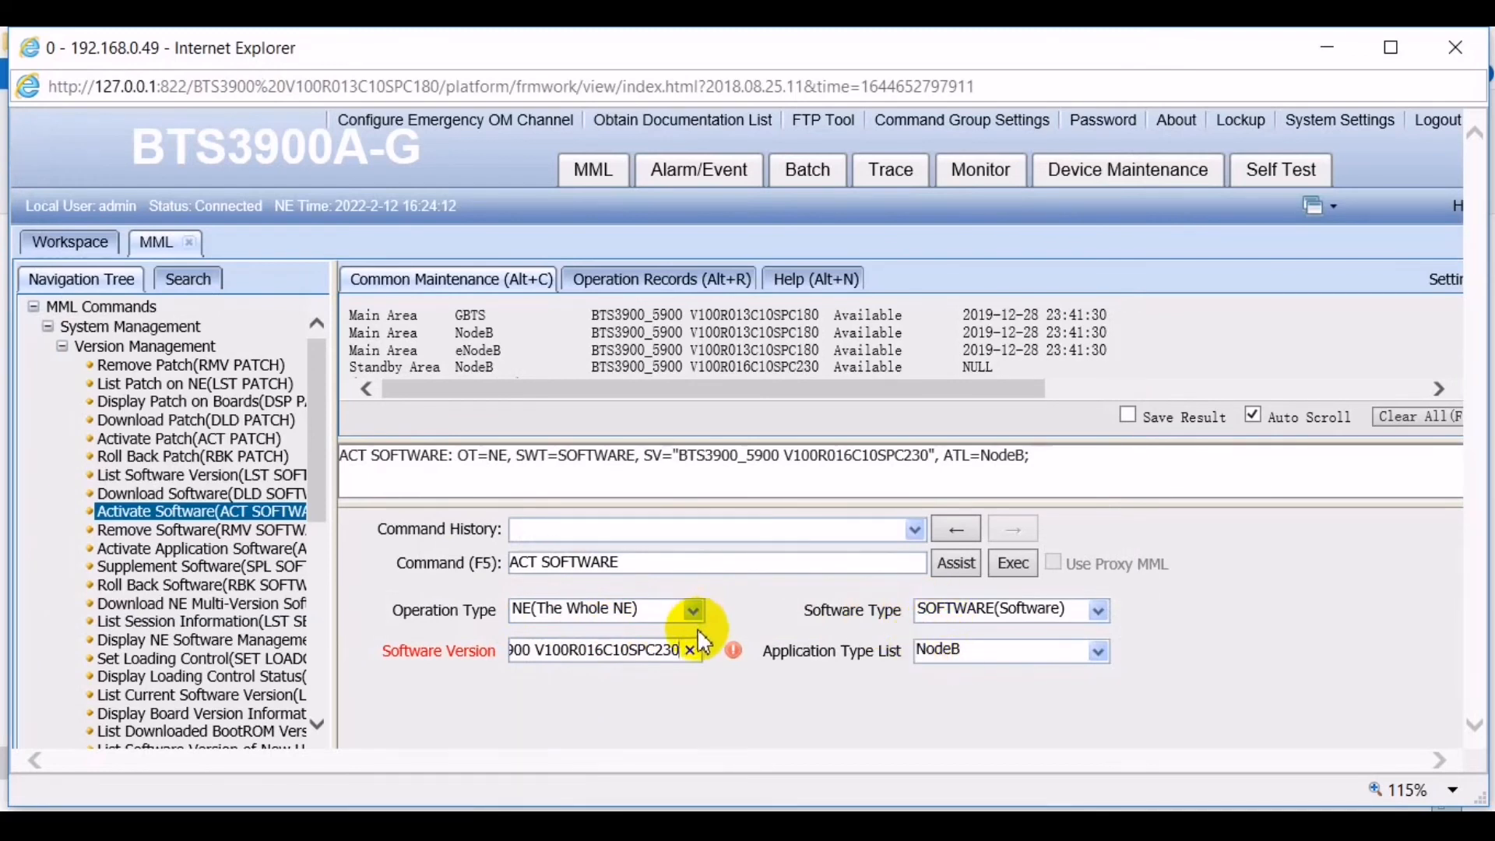
{"action": "left_click", "coordinate": [786, 643]}
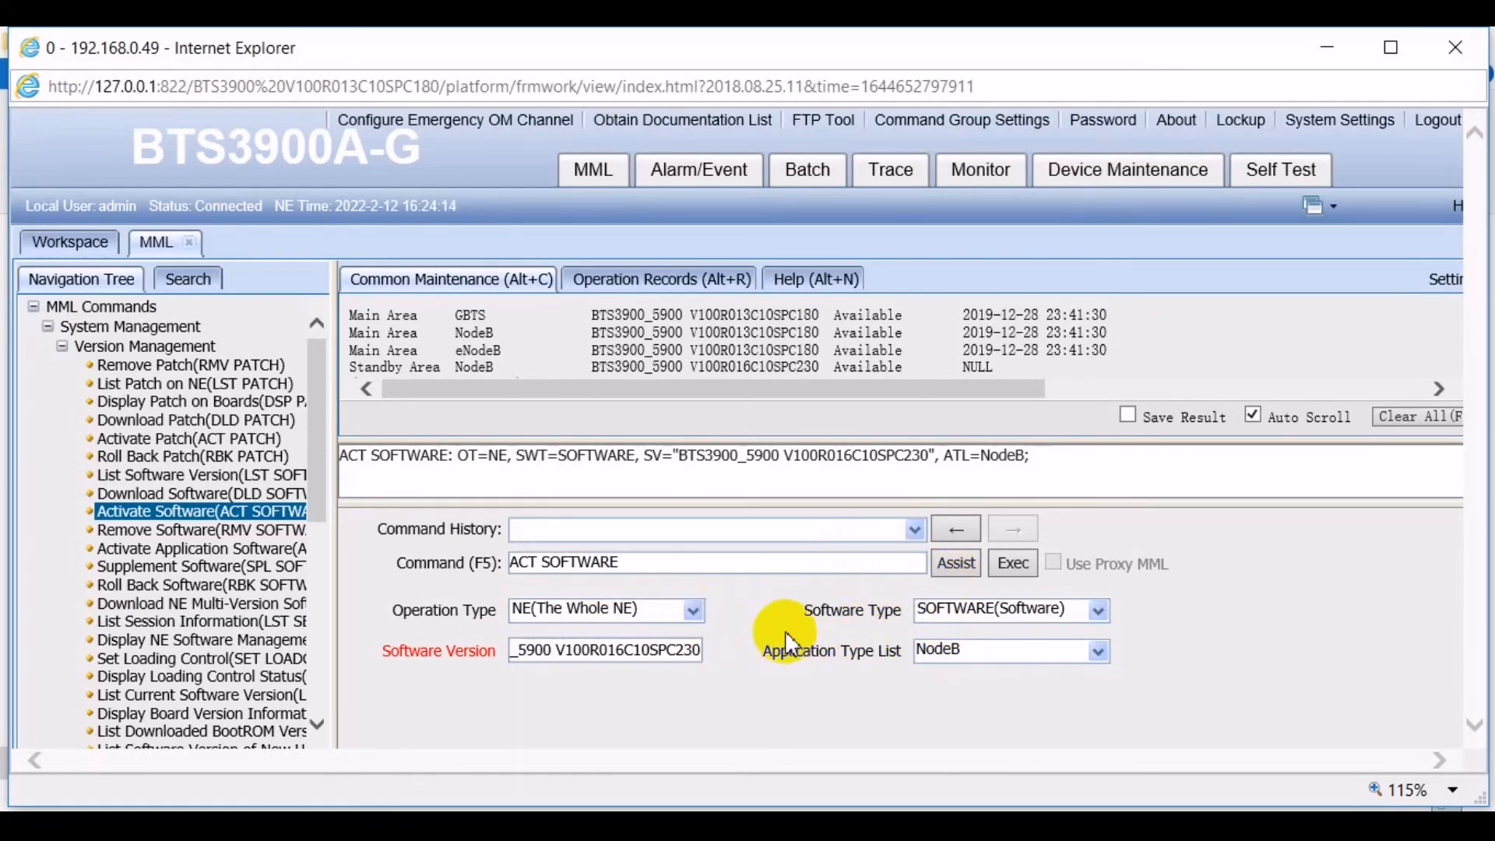
{"action": "left_click", "coordinate": [1012, 560]}
- Confirm the activation and enlarge the output until session 65539 reports Success on both boards
{"action": "left_click", "coordinate": [719, 515]}
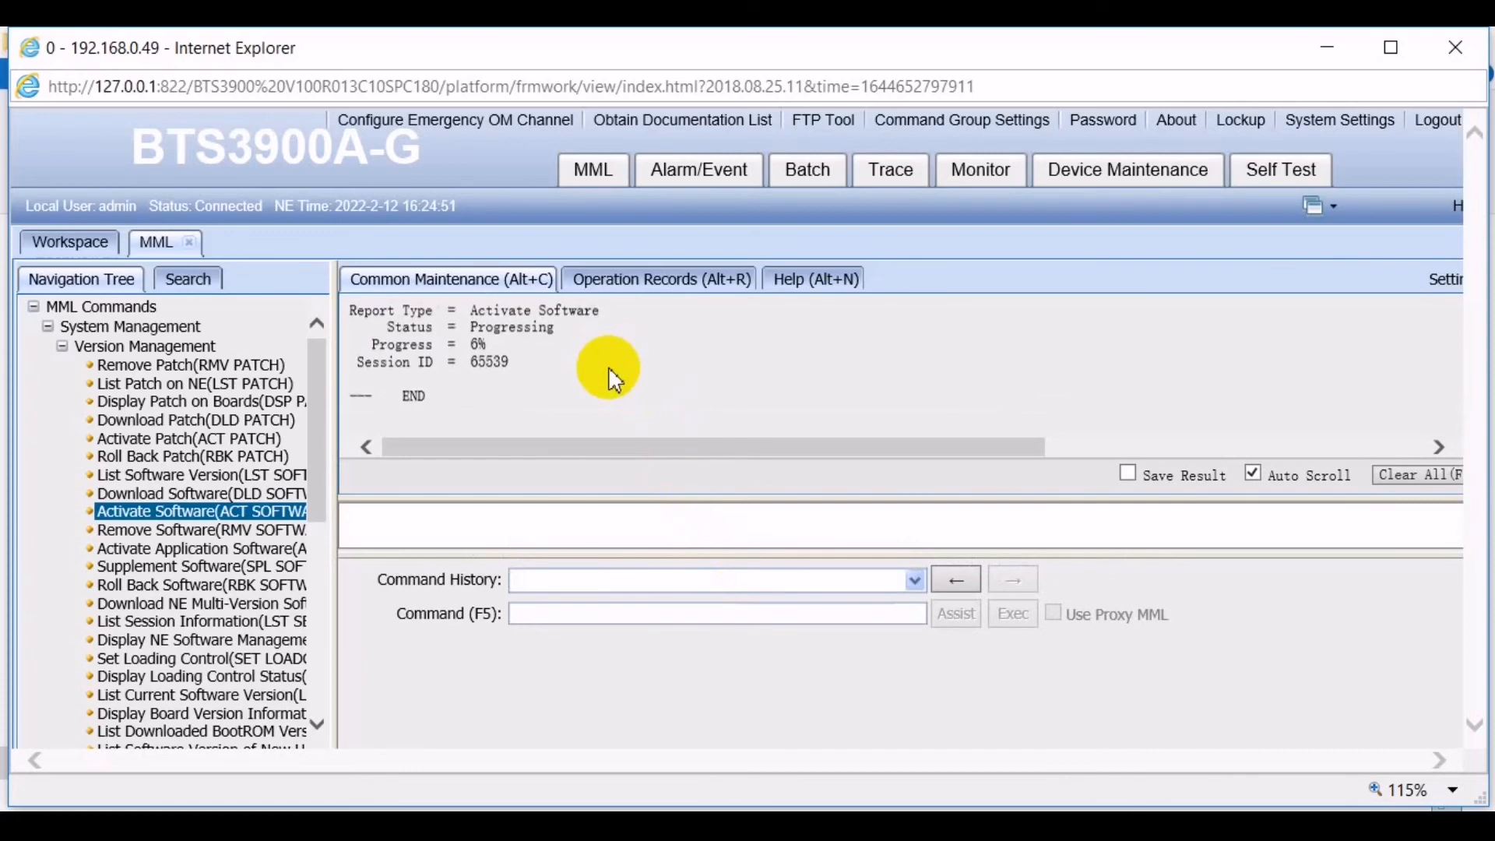
{"action": "left_click", "coordinate": [542, 566]}
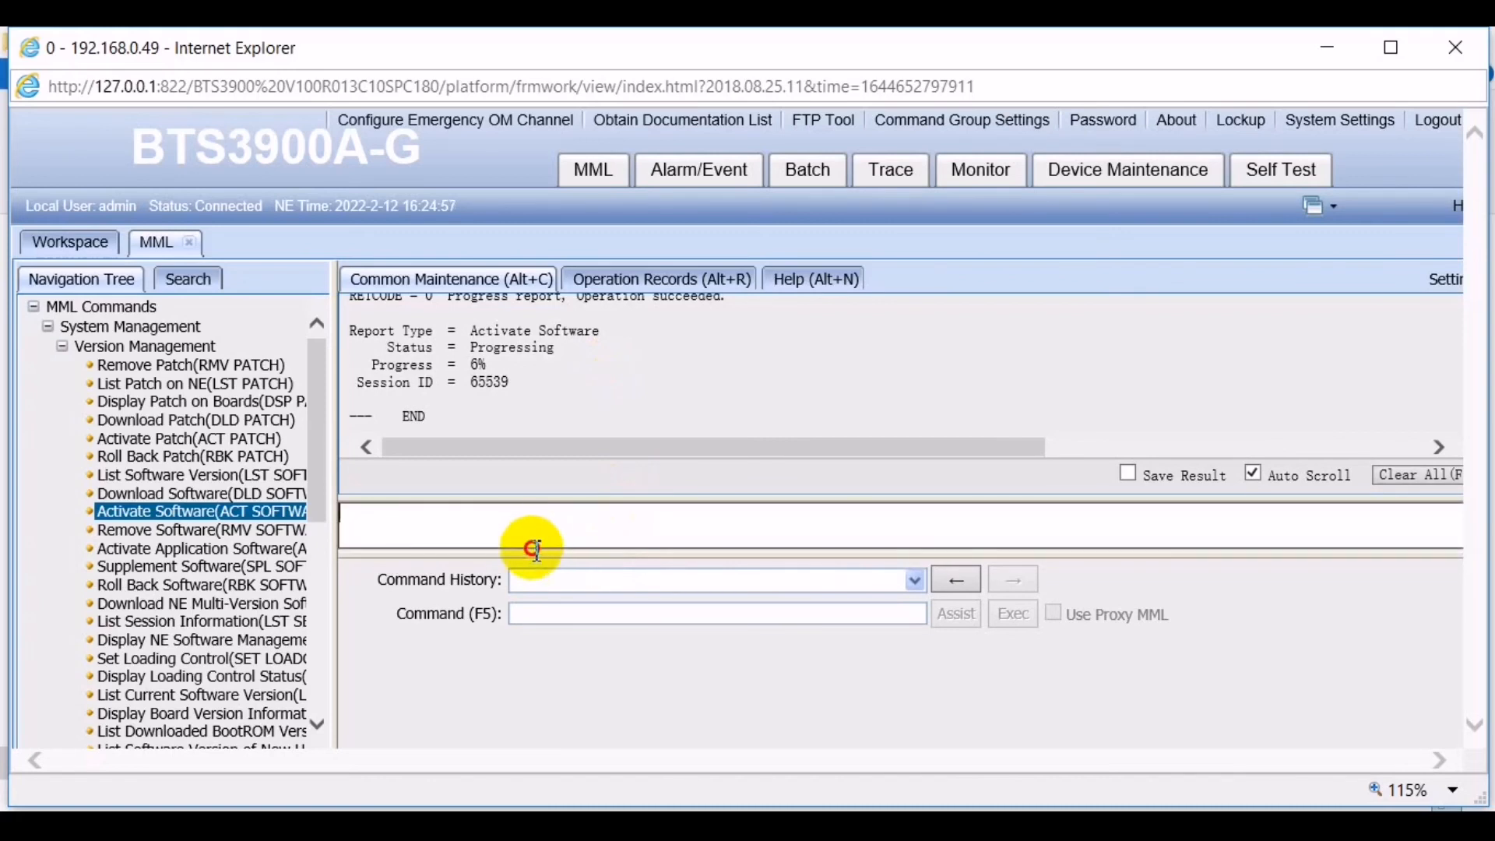
{"action": "left_click_drag", "start_coordinate": [523, 554], "coordinate": [524, 590]}
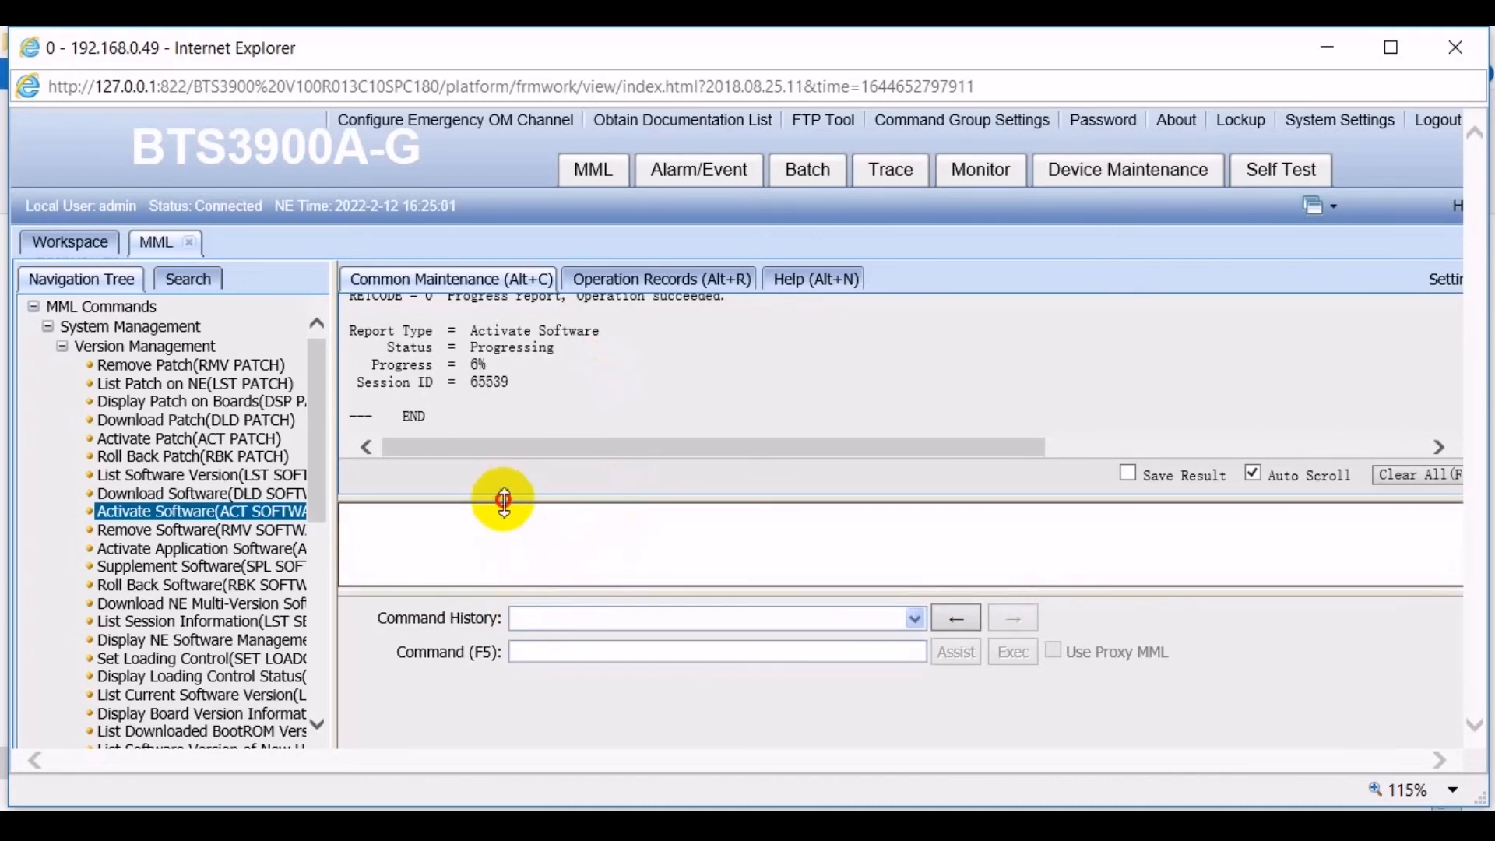
{"action": "left_click_drag", "start_coordinate": [500, 501], "coordinate": [512, 568]}
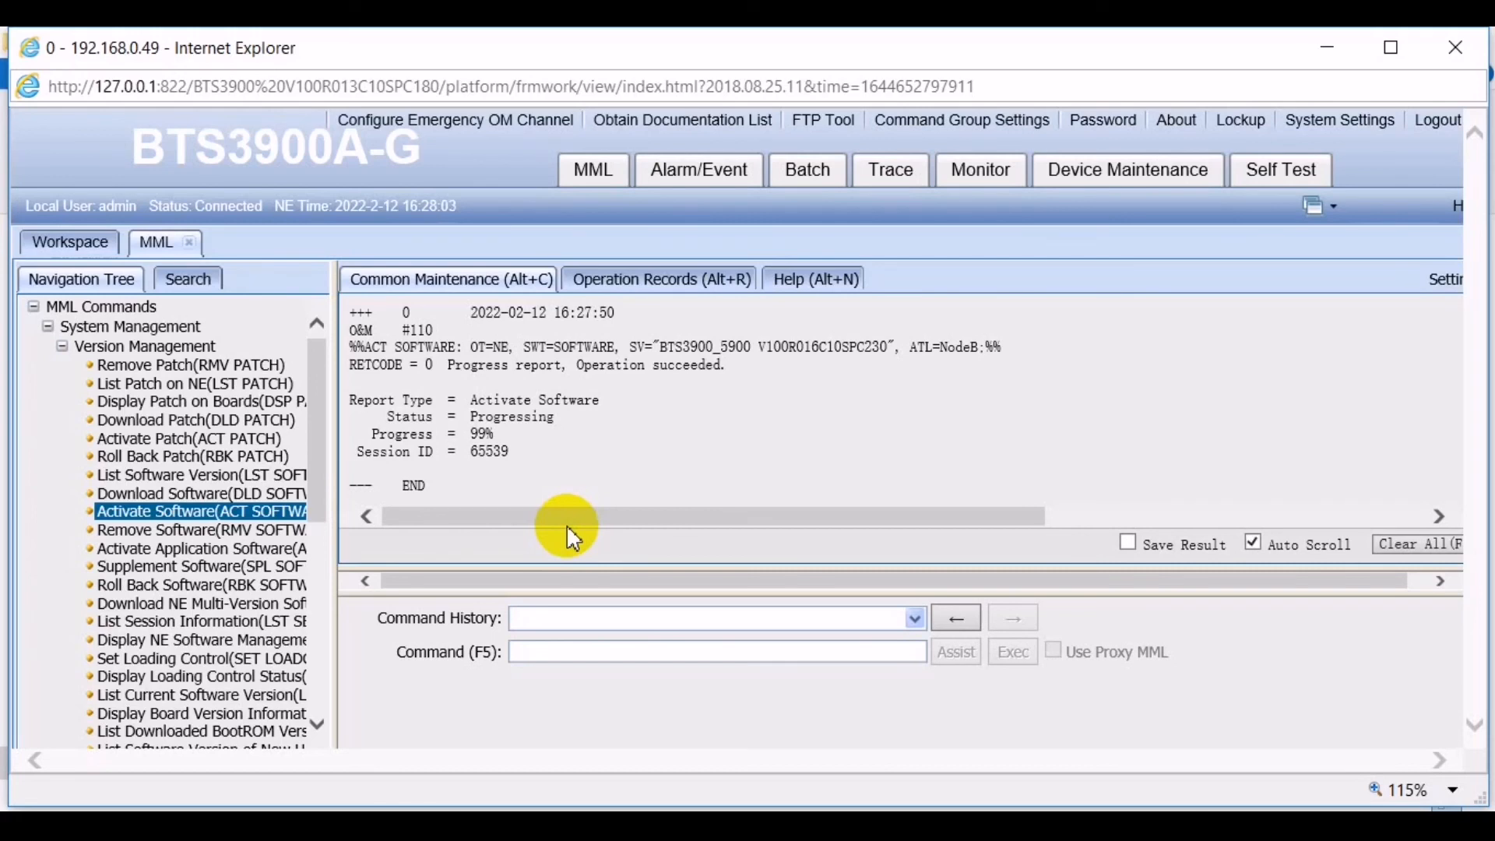
{"action": "left_click", "coordinate": [484, 434]}
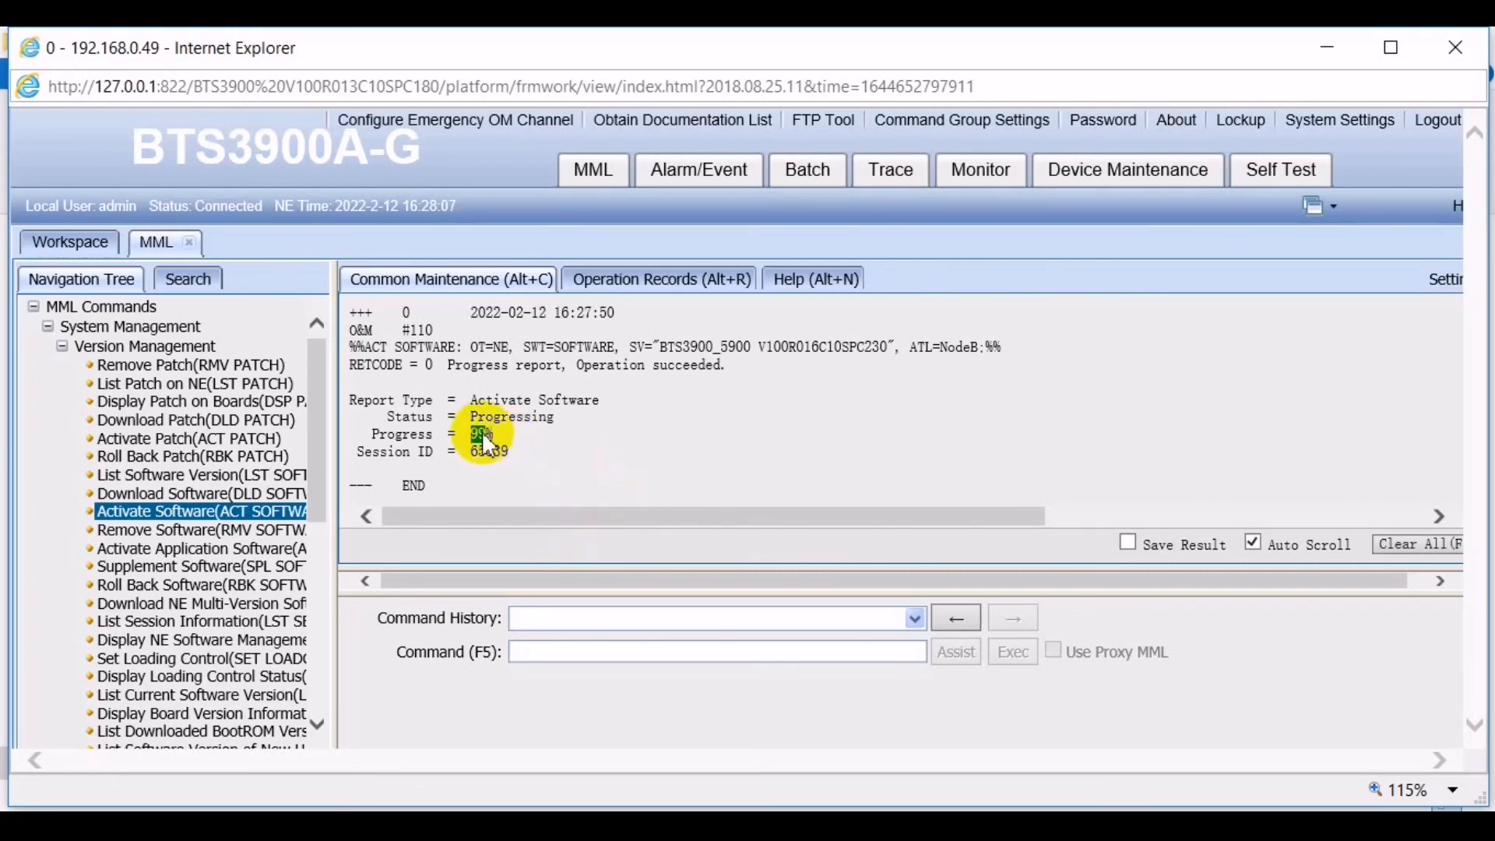
{"action": "left_click", "coordinate": [557, 437]}
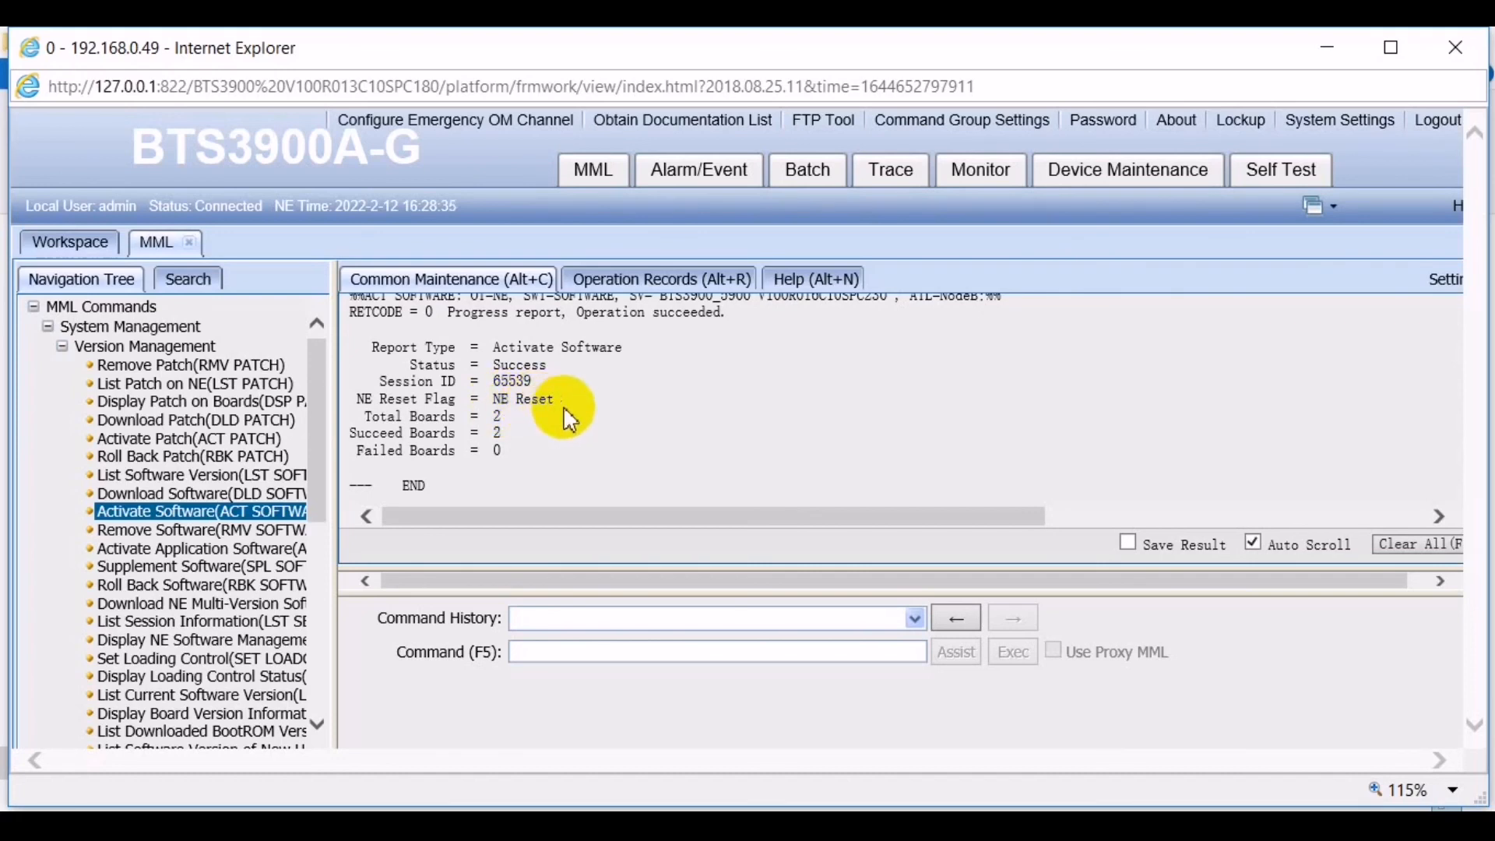
{"action": "scroll", "coordinate": [611, 394], "scroll_direction": "up", "scroll_amount": 1}
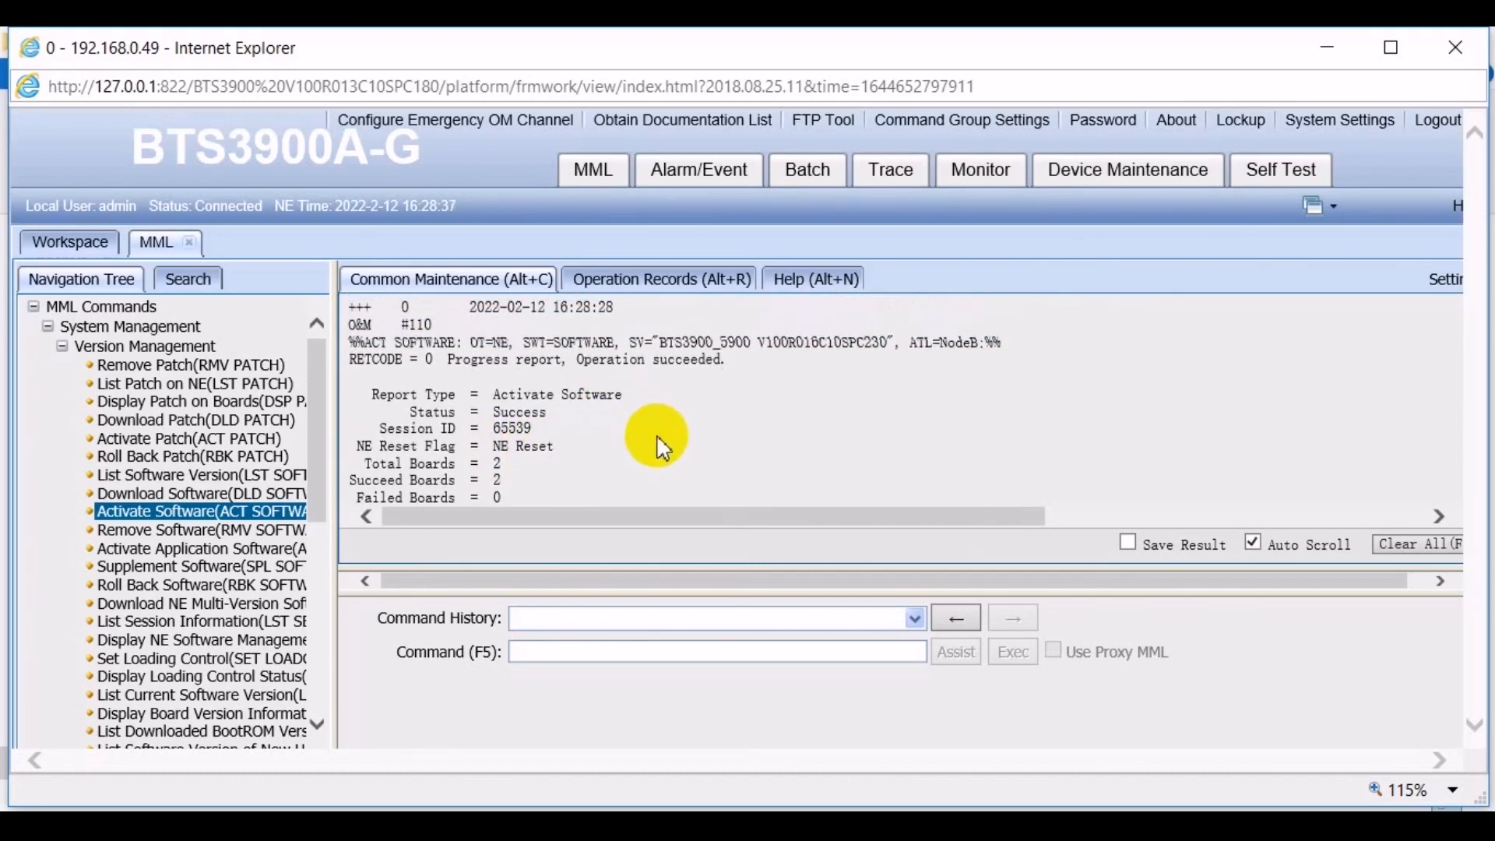
{"action": "scroll", "coordinate": [656, 434], "scroll_direction": "down", "scroll_amount": 1}
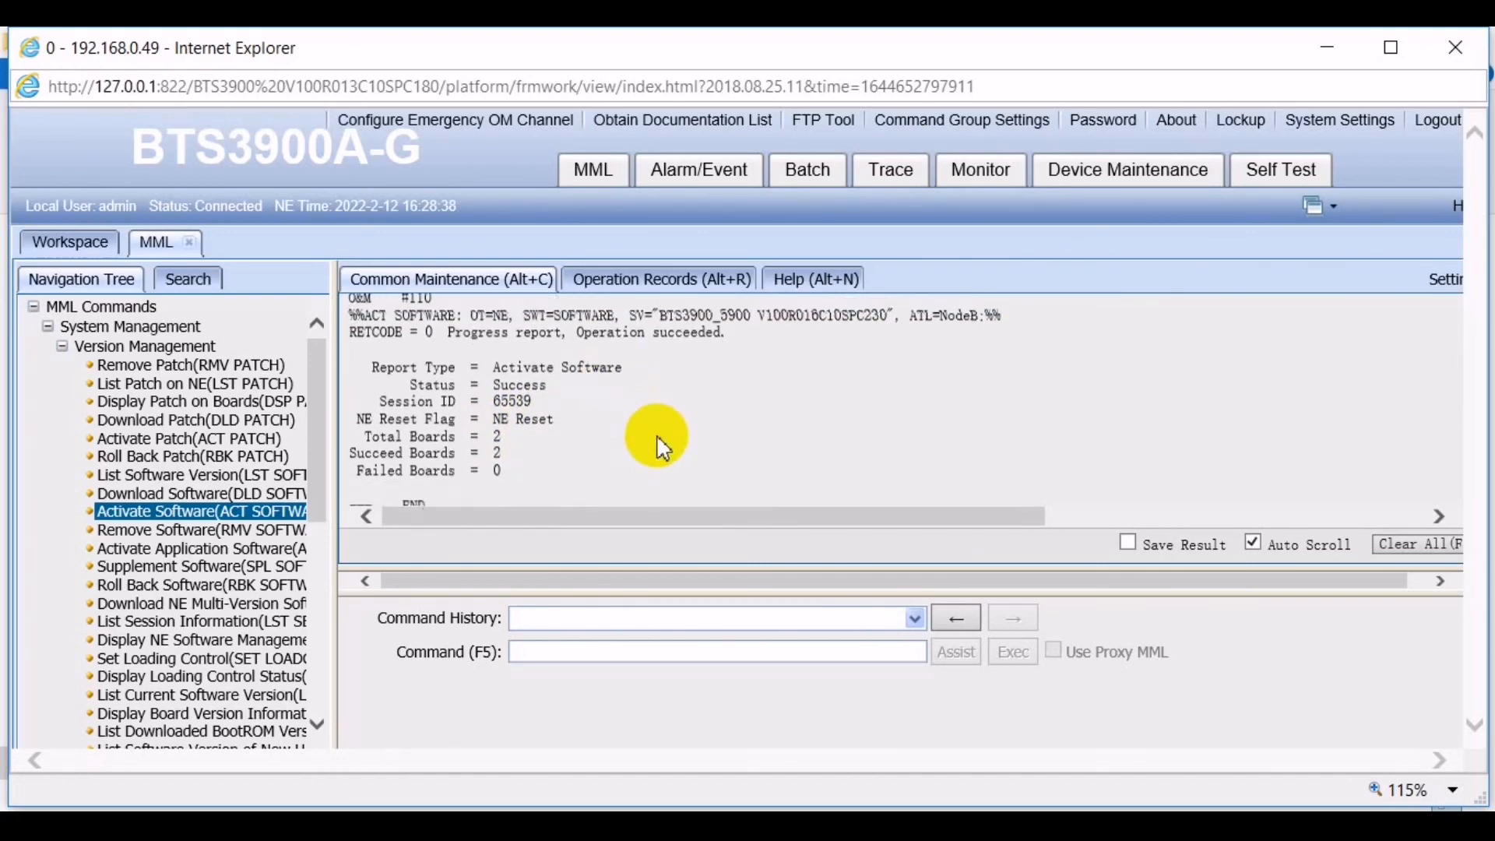
{"action": "double_click", "coordinate": [499, 406]}
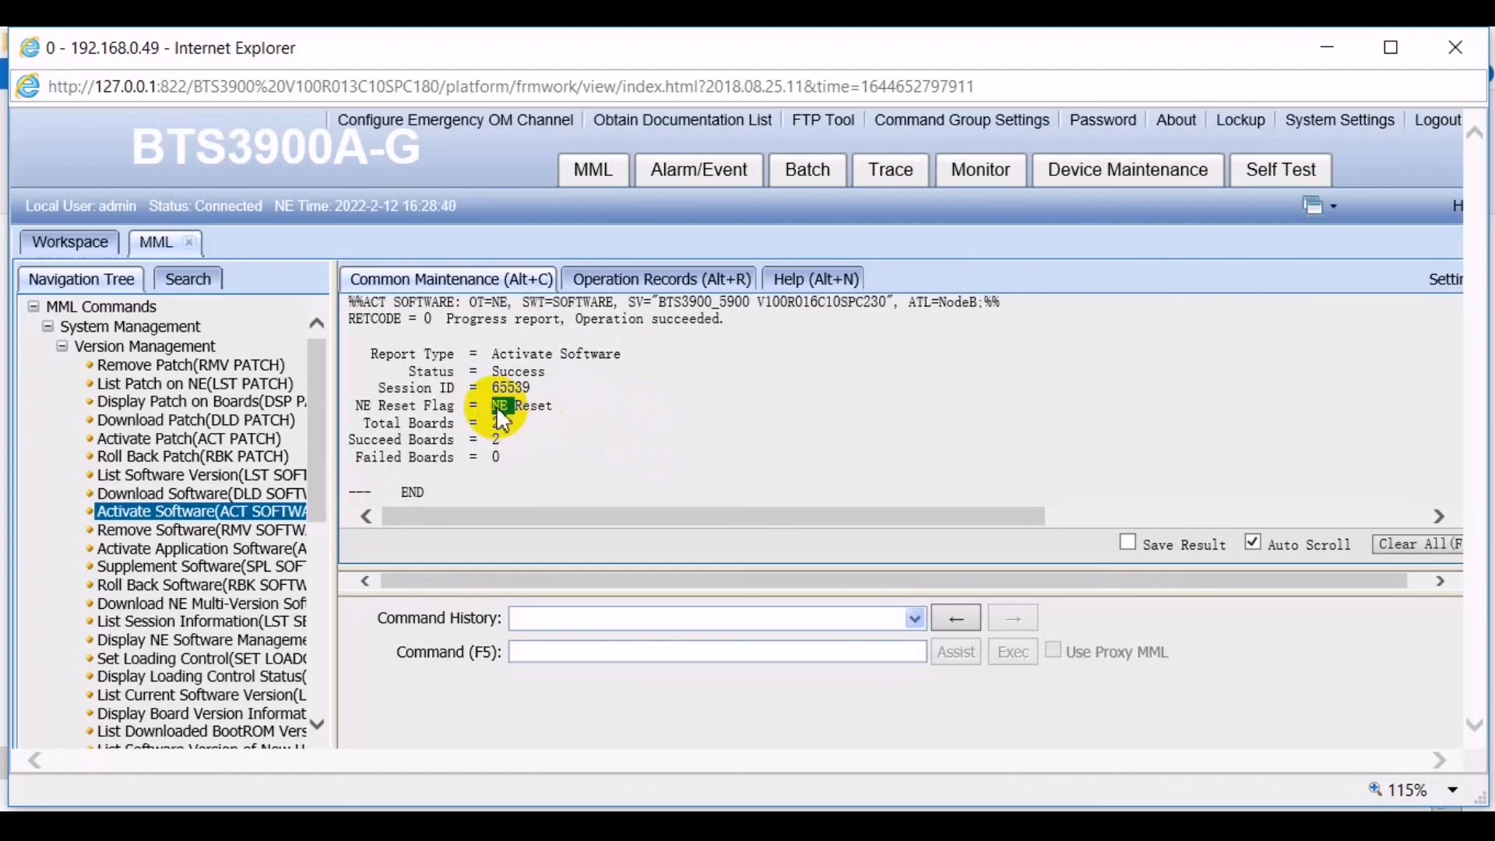
{"action": "left_click", "coordinate": [559, 412]}
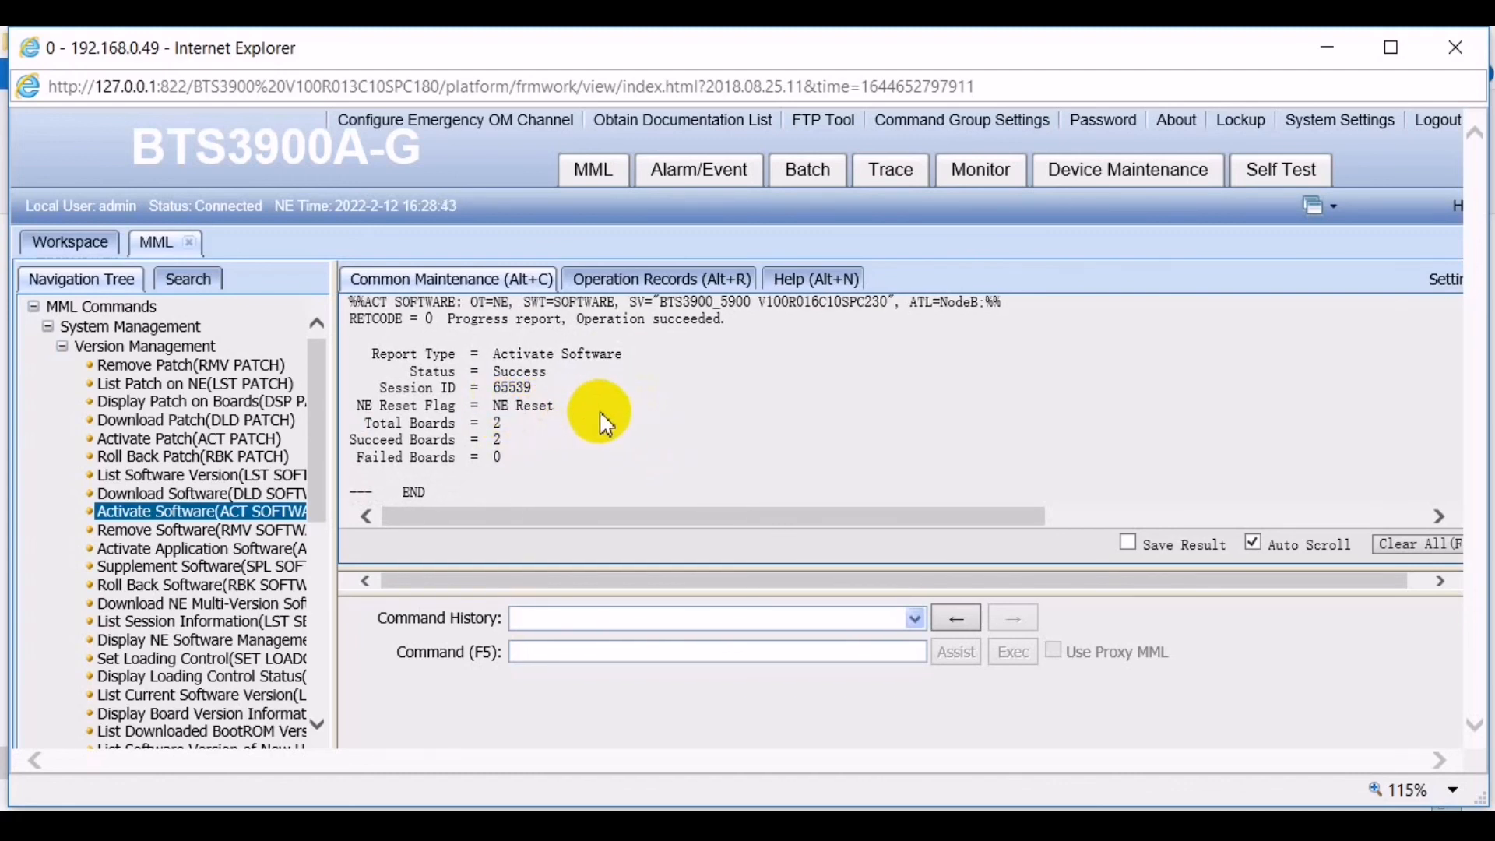
{"action": "scroll", "coordinate": [606, 425], "scroll_direction": "down", "scroll_amount": 1}
{"action": "scroll", "coordinate": [606, 425], "scroll_direction": "up", "scroll_amount": 2}
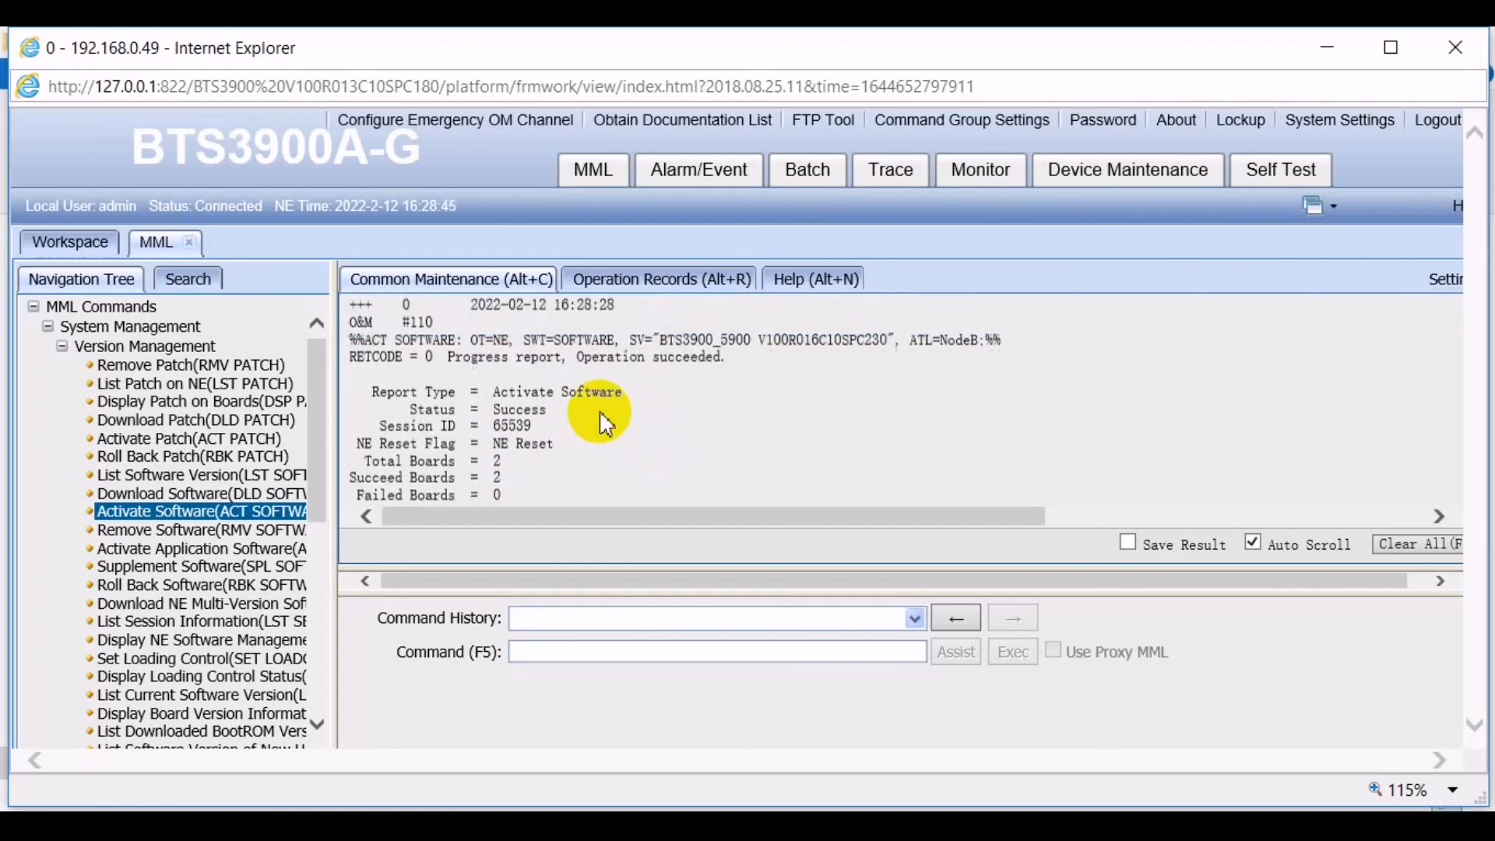